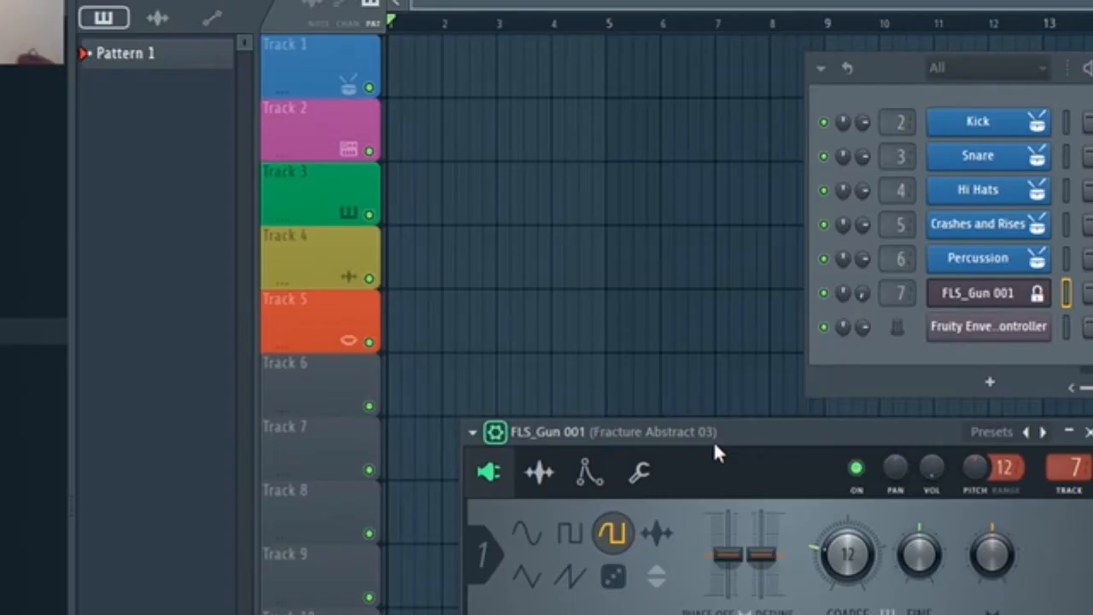
Examine the oscillator settings of FLS_Gun 001 and the Fruity Envelope Controller in the channel rack.
drag(496, 281, 386, 138)
drag(486, 149, 451, 49)
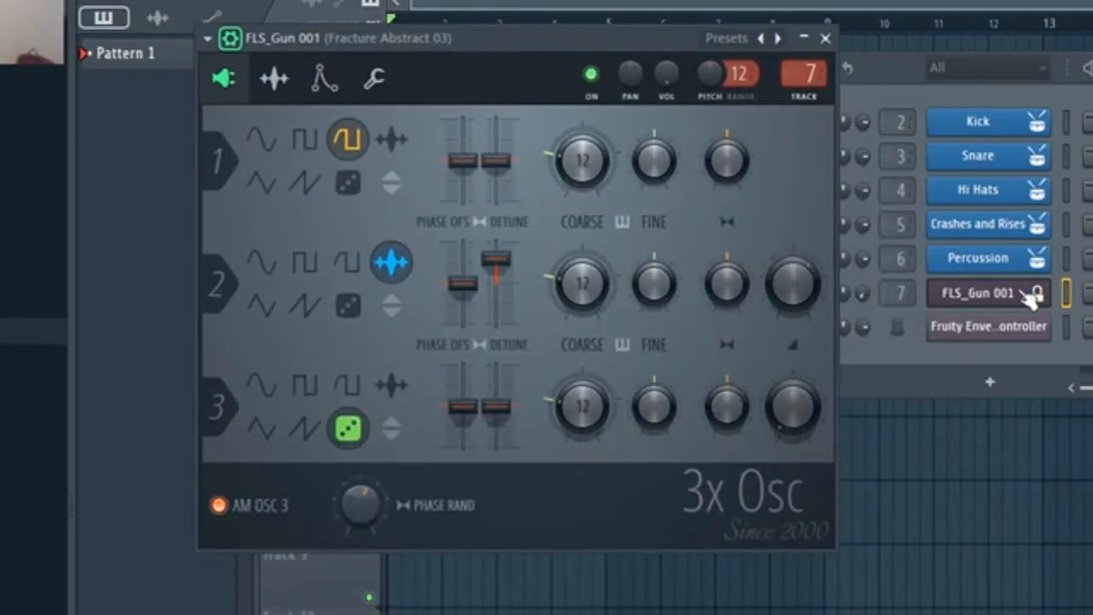
click(972, 328)
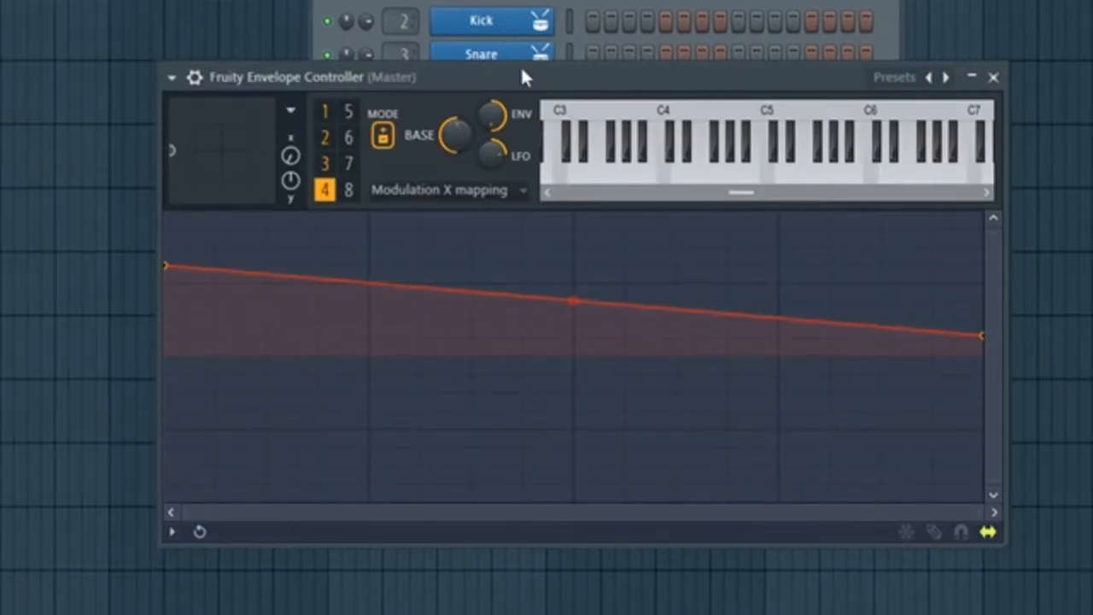
drag(834, 141, 798, 483)
drag(483, 410, 483, 420)
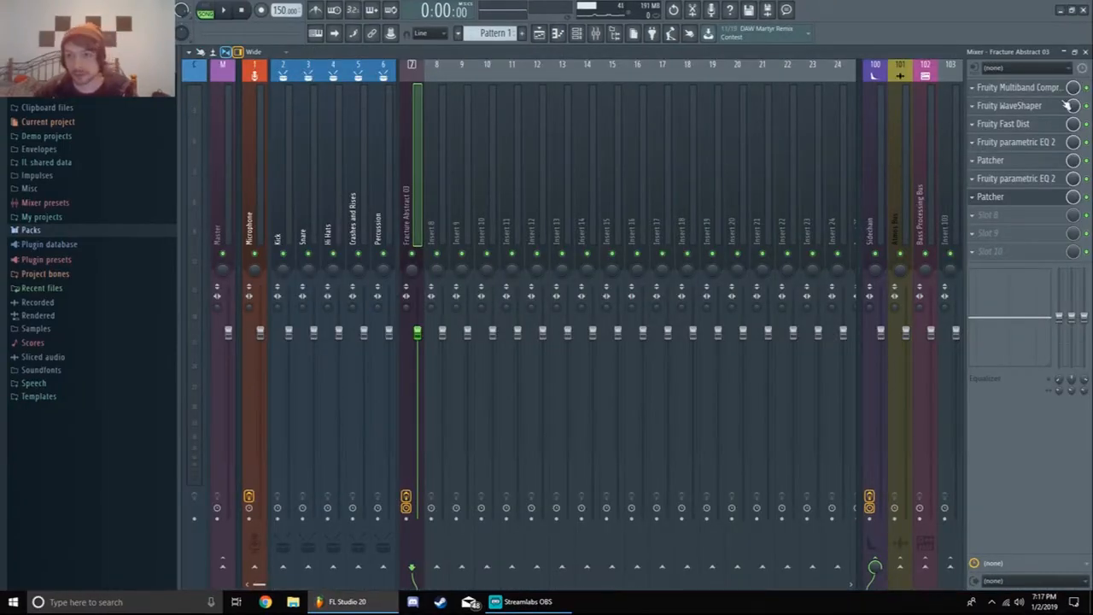
Examine the effect chains inside the two Patcher slots on the Fracture Abstract 03 mixer track.
click(1043, 162)
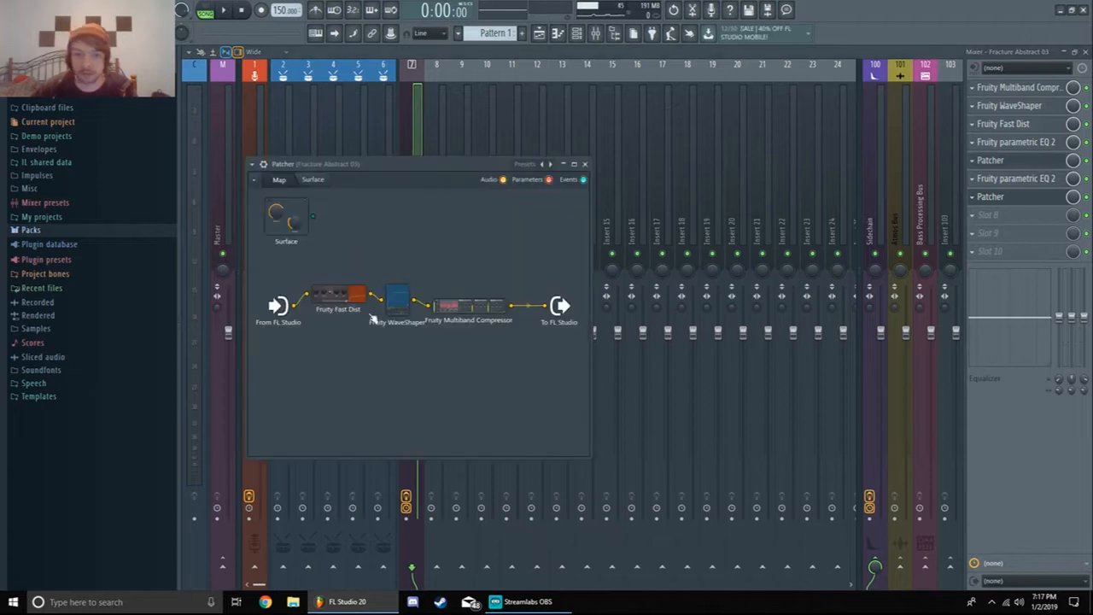
click(585, 162)
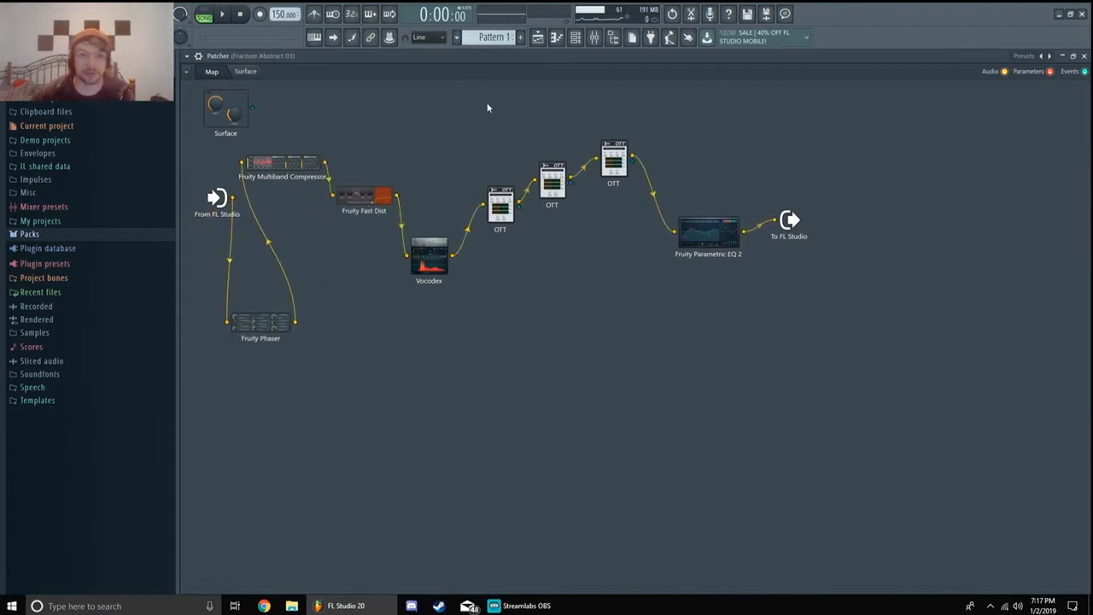
click(583, 38)
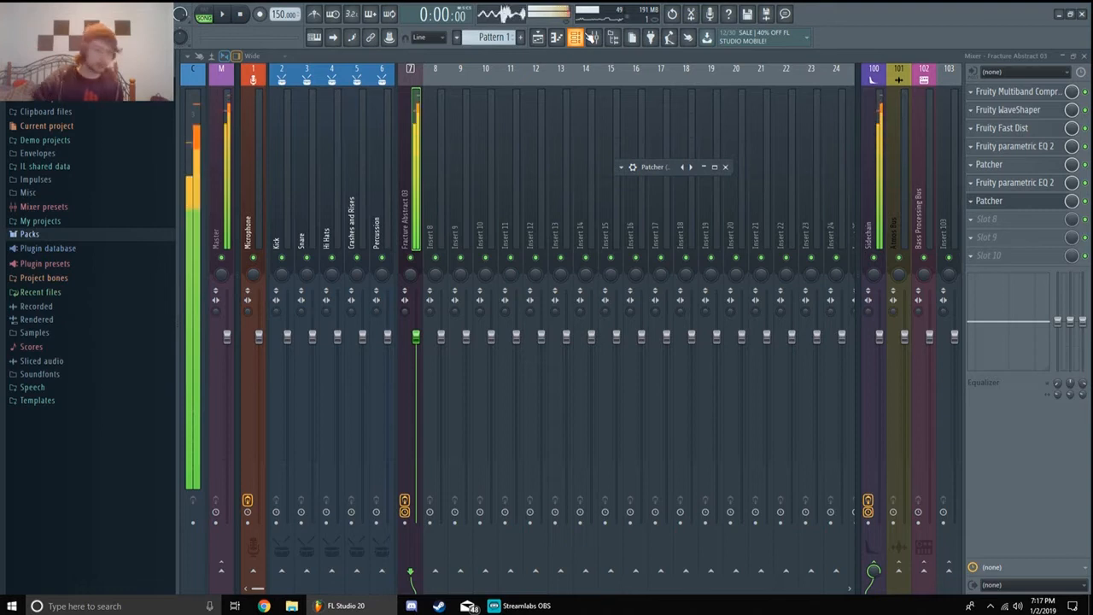
click(574, 37)
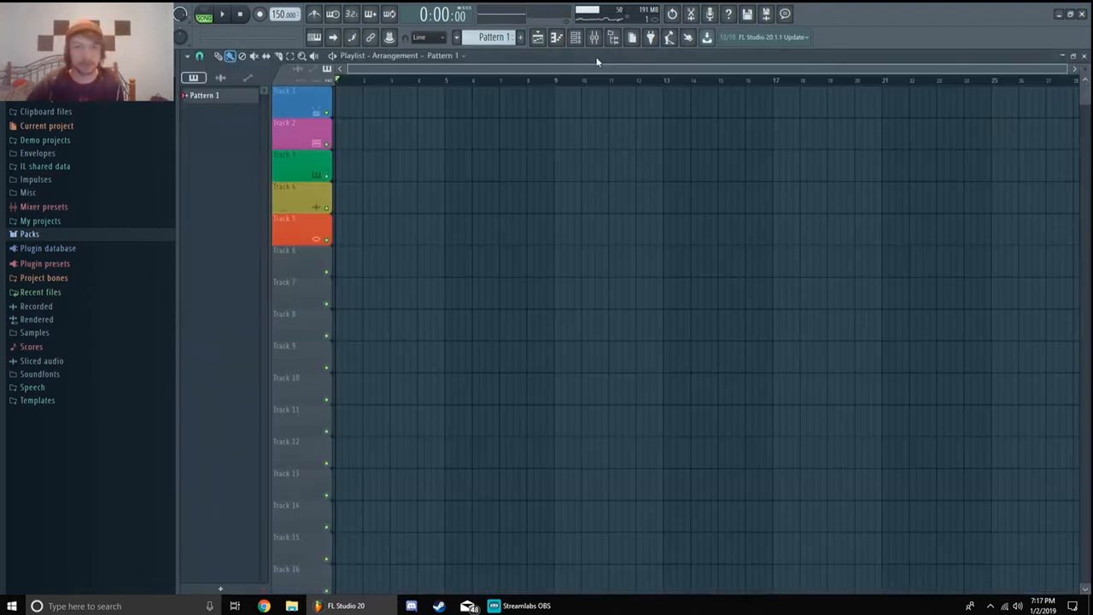
Review FLS_Gun 001 again and the Fruity Envelope Controller's curves for articulators 1 to 4.
click(577, 38)
click(647, 215)
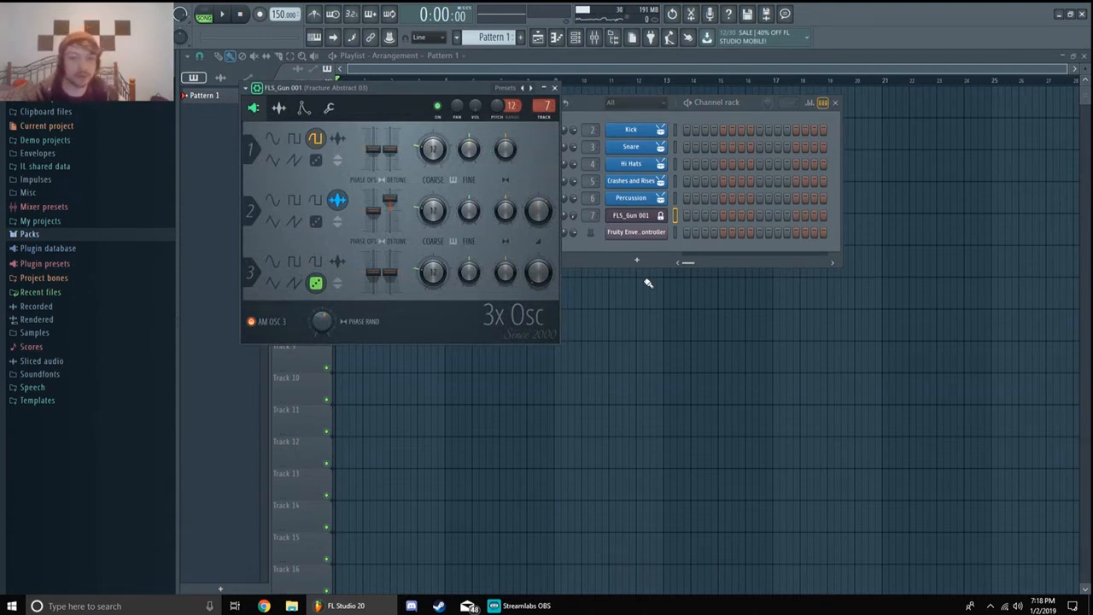
click(613, 234)
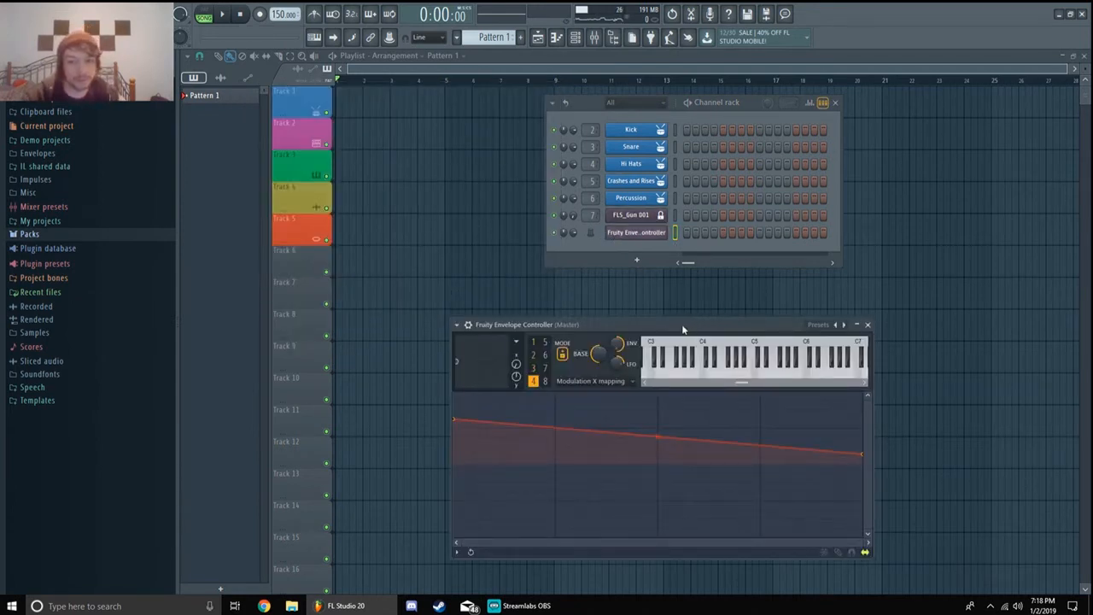
drag(683, 329, 600, 57)
click(449, 100)
click(450, 87)
click(450, 75)
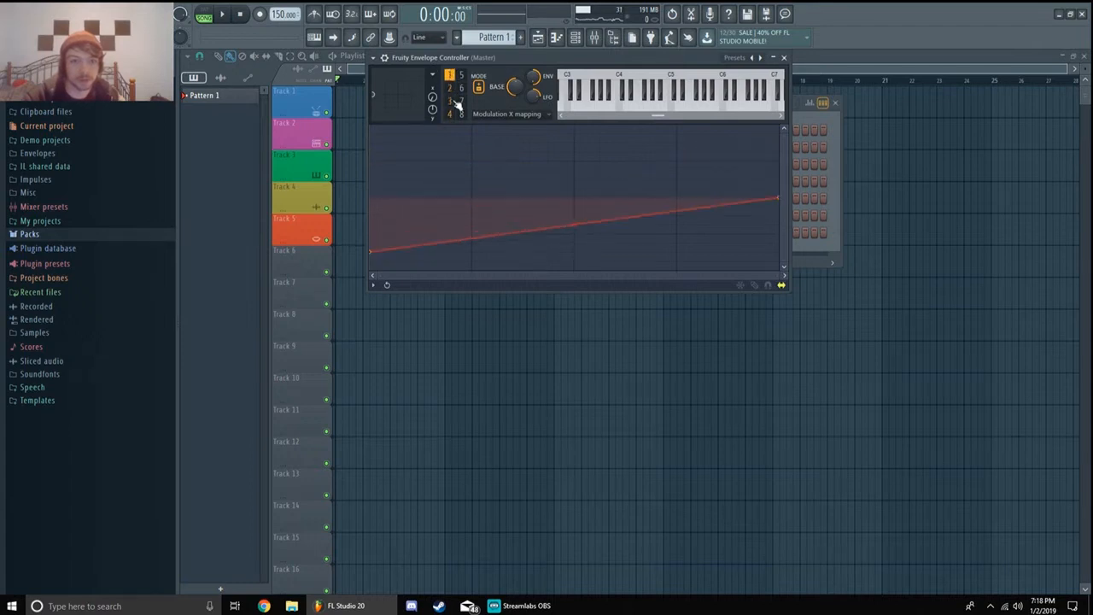
click(449, 114)
click(784, 58)
click(657, 216)
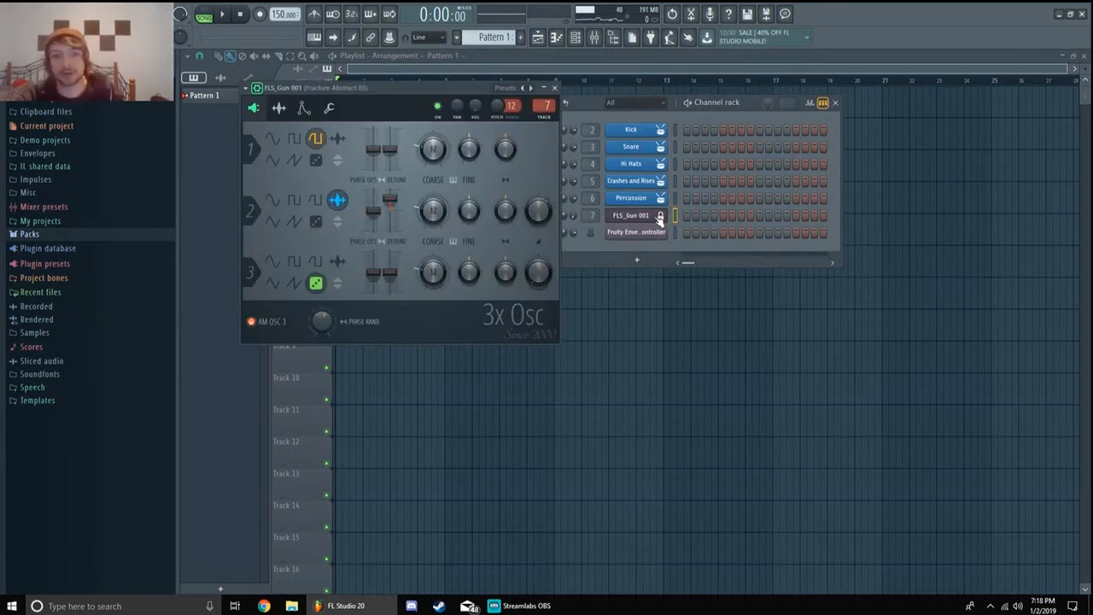
Inspect the Vocodex module inside the last Patcher slot of the Fracture Abstract 03 mixer track.
click(595, 38)
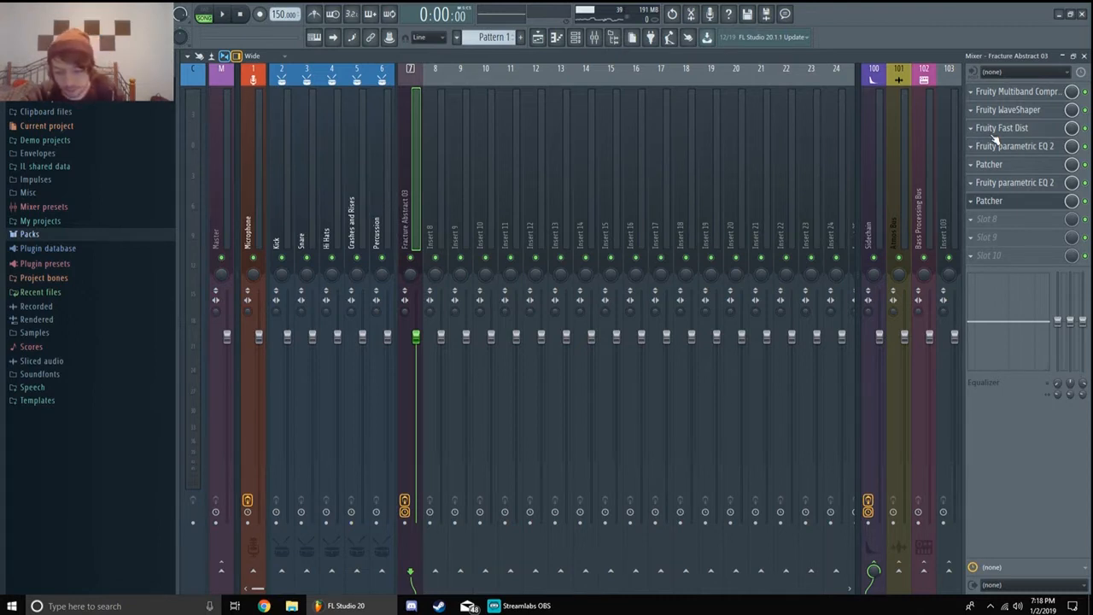
click(575, 37)
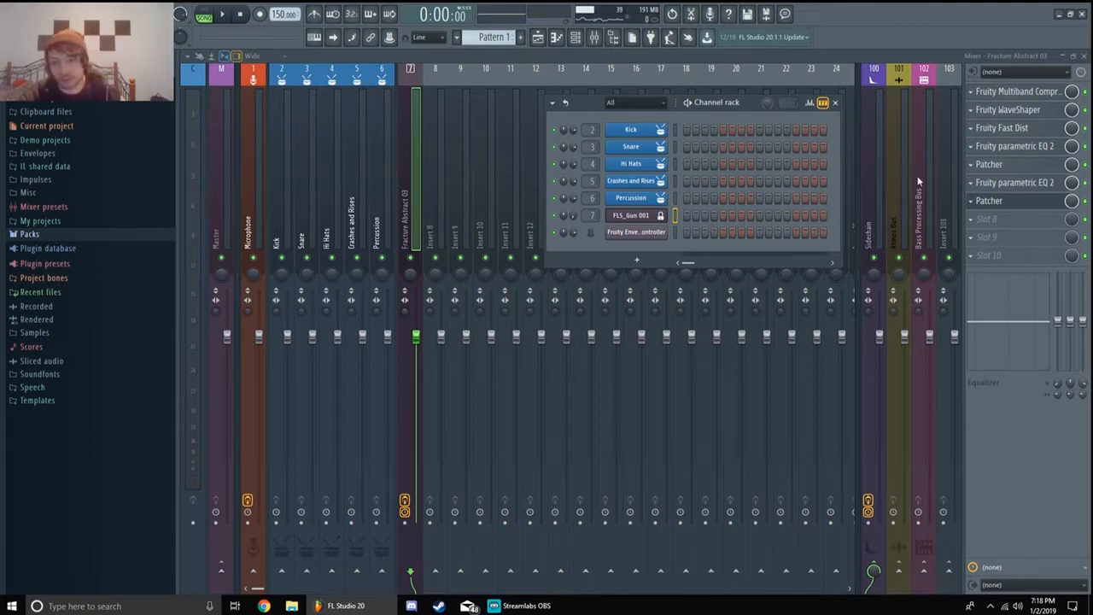
click(992, 202)
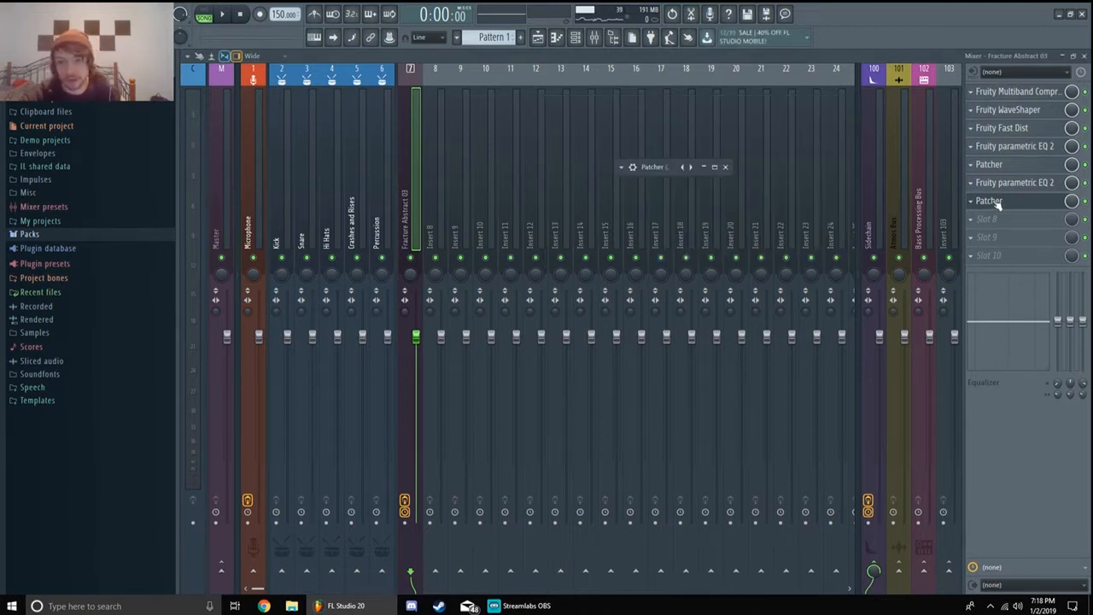
click(714, 166)
double_click(553, 346)
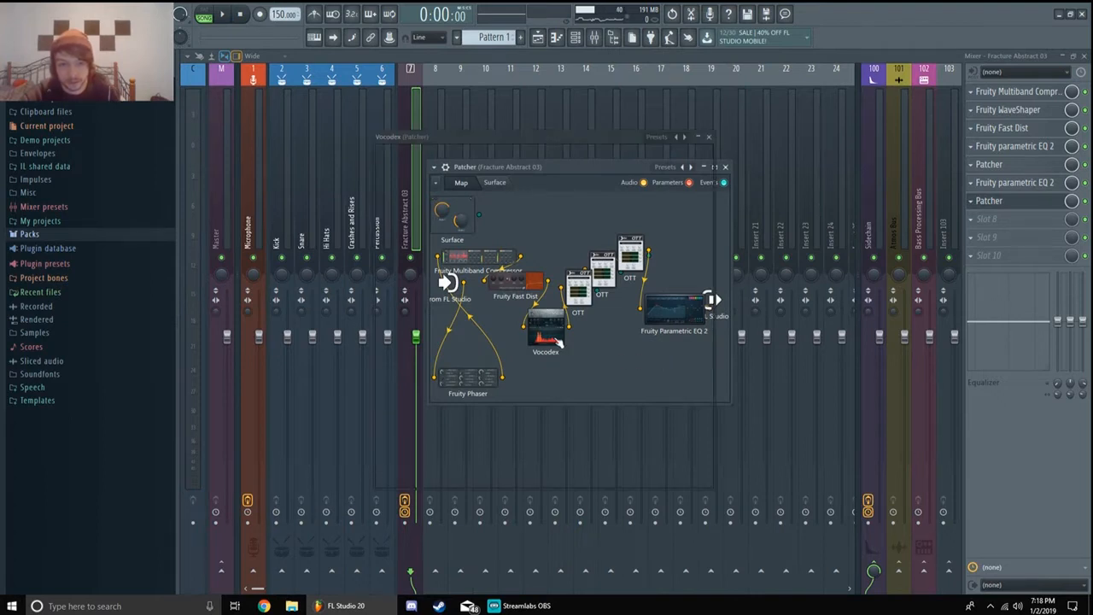
click(714, 139)
key(F6)
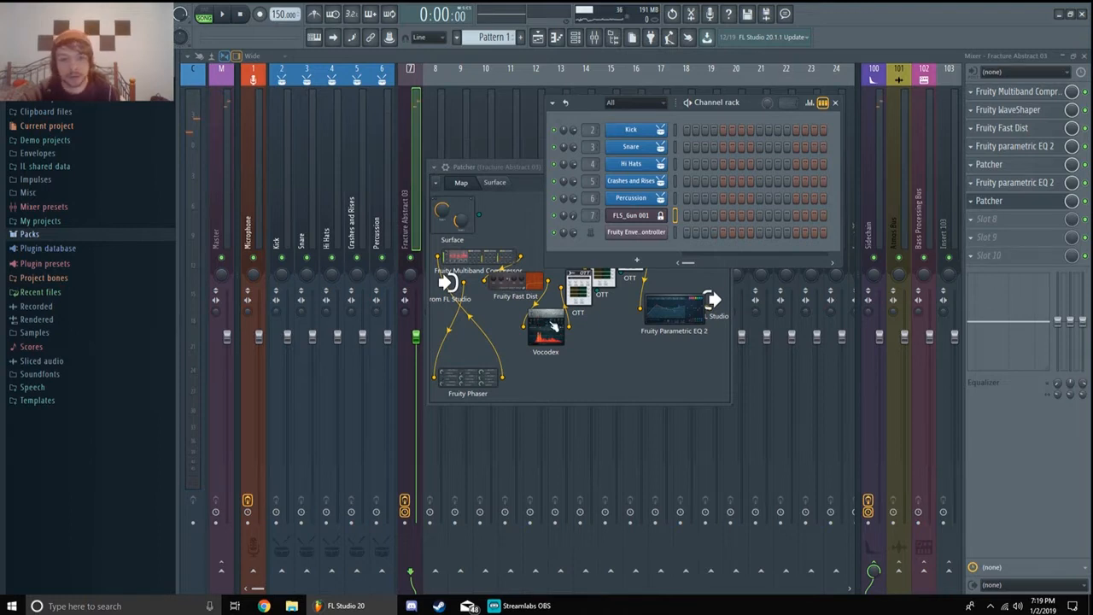
Reopen the last Patcher slot, maximize its map and move the Vocodex module below the first OTT.
right_click(553, 325)
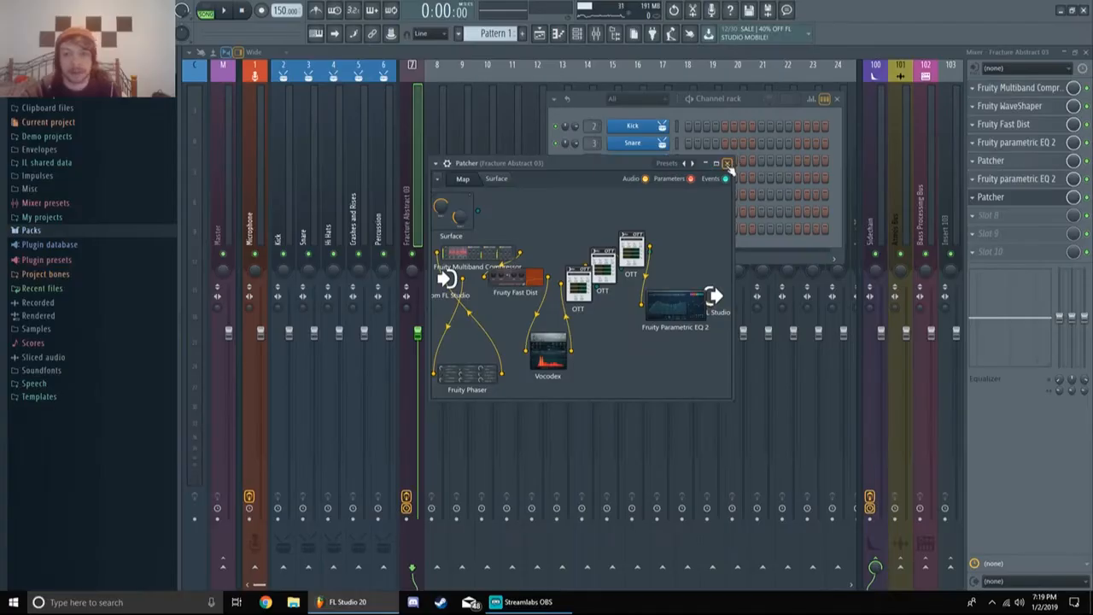
click(726, 162)
click(1033, 199)
click(1033, 198)
click(1033, 199)
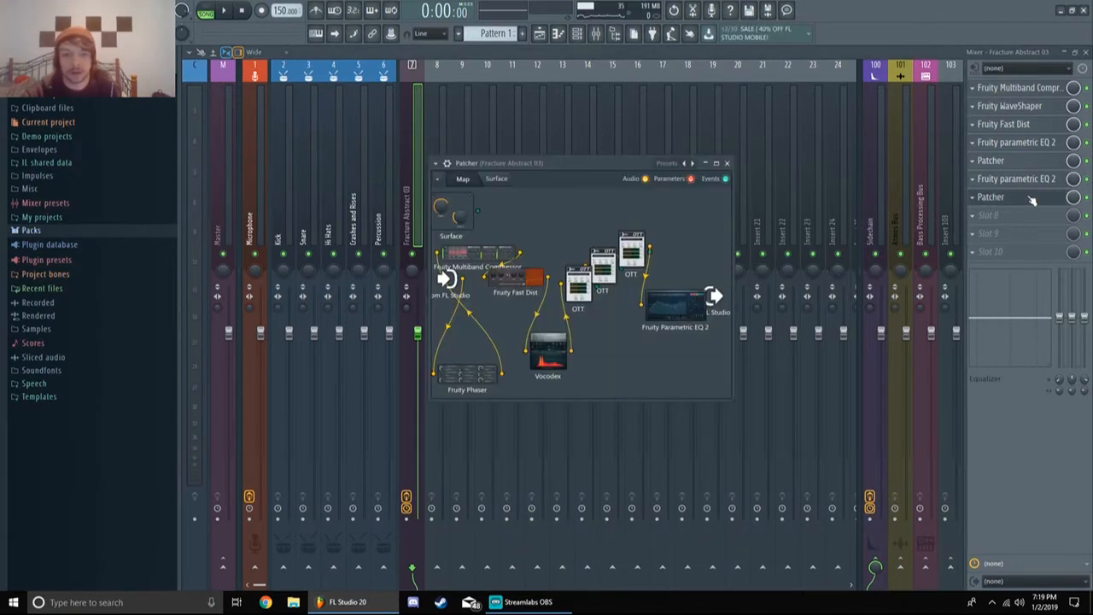
click(715, 162)
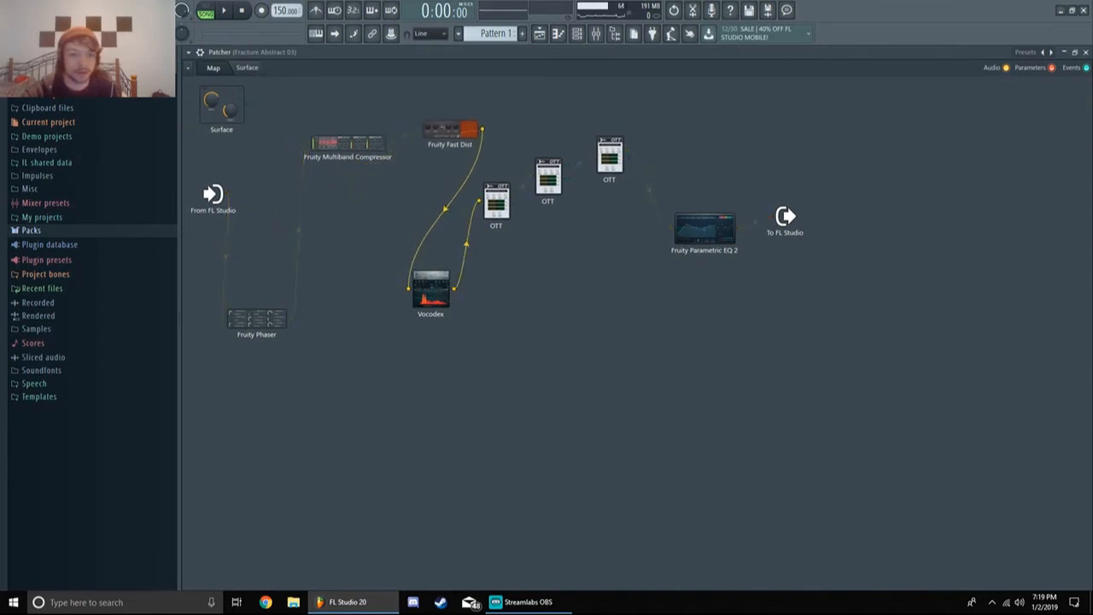
drag(448, 280, 458, 294)
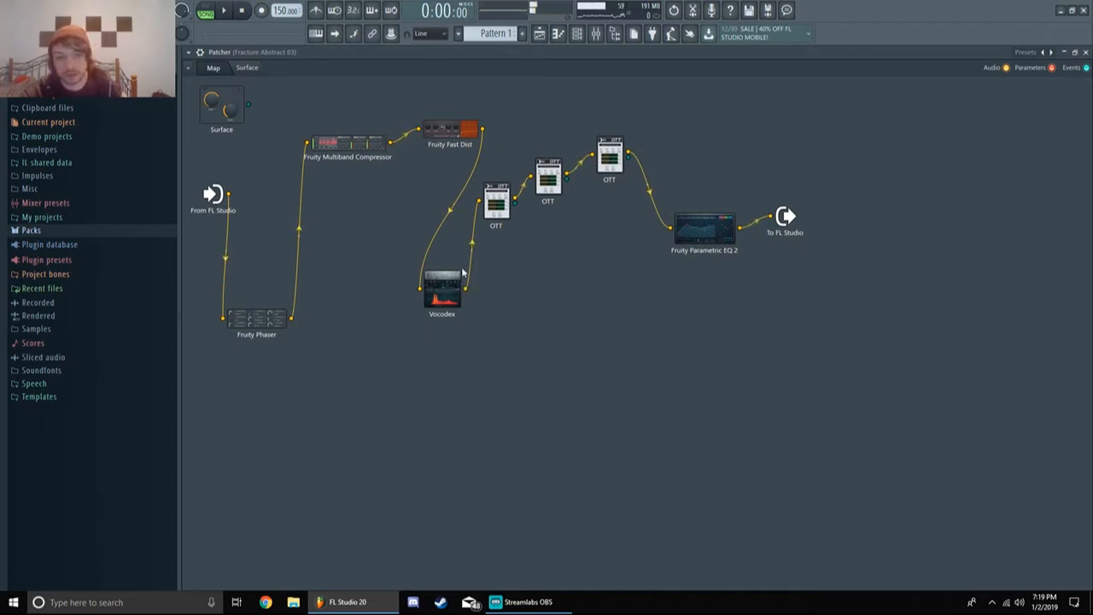
drag(452, 290, 438, 322)
Save the current Vocodex settings as a preset named Growl Preset.
right_click(439, 323)
click(465, 329)
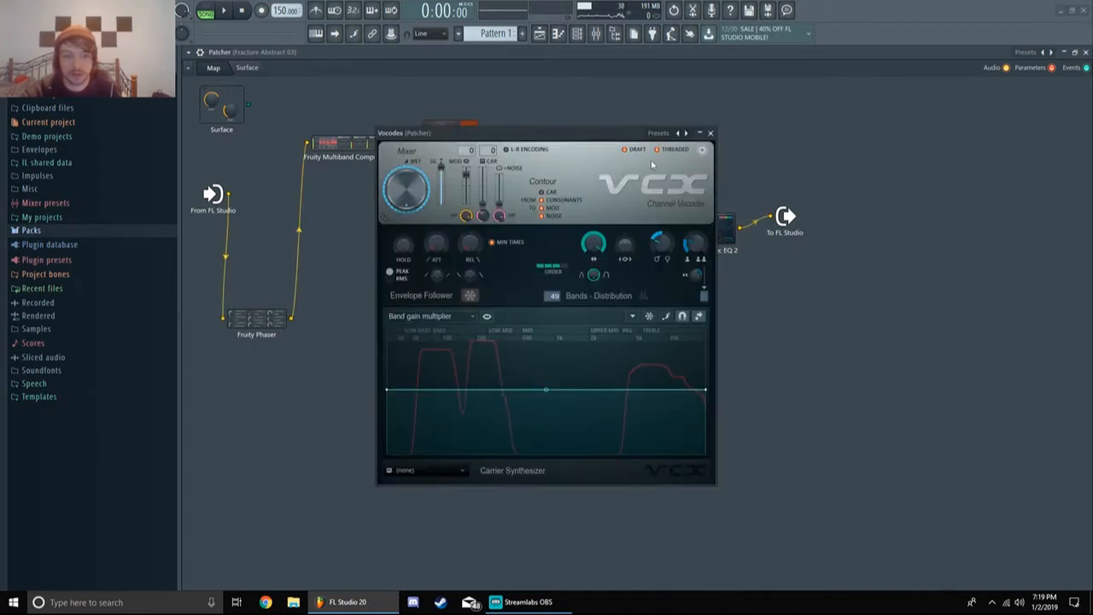
click(658, 133)
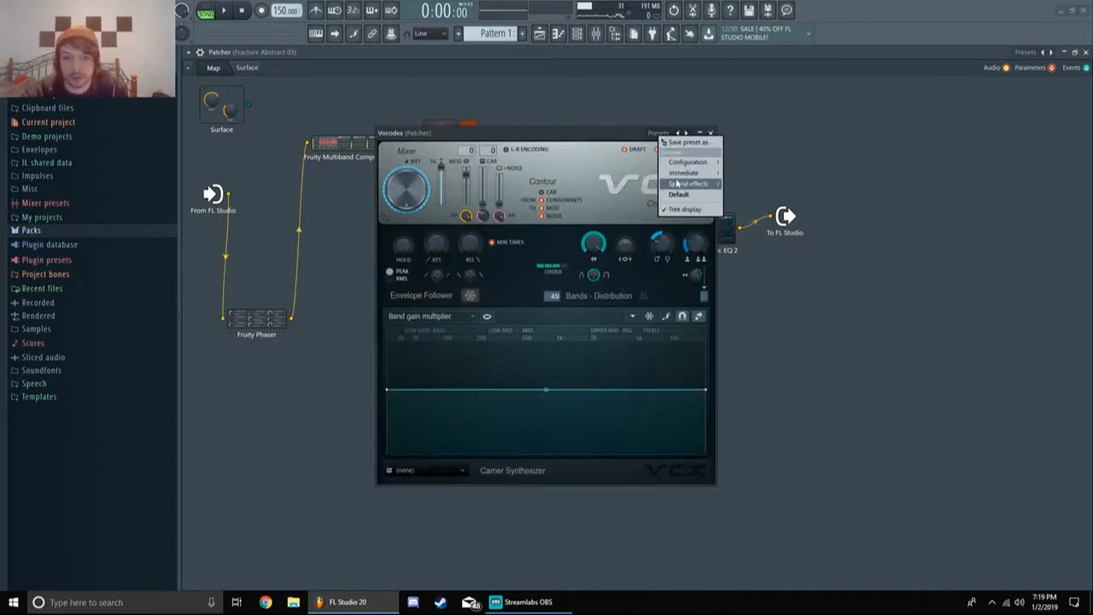
click(674, 142)
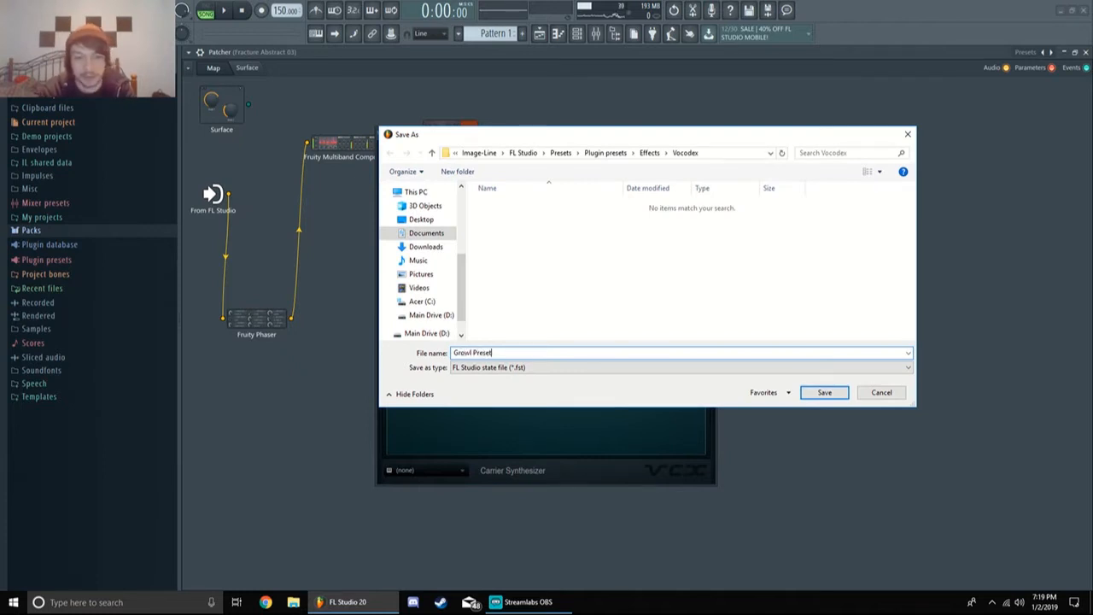
key(Return)
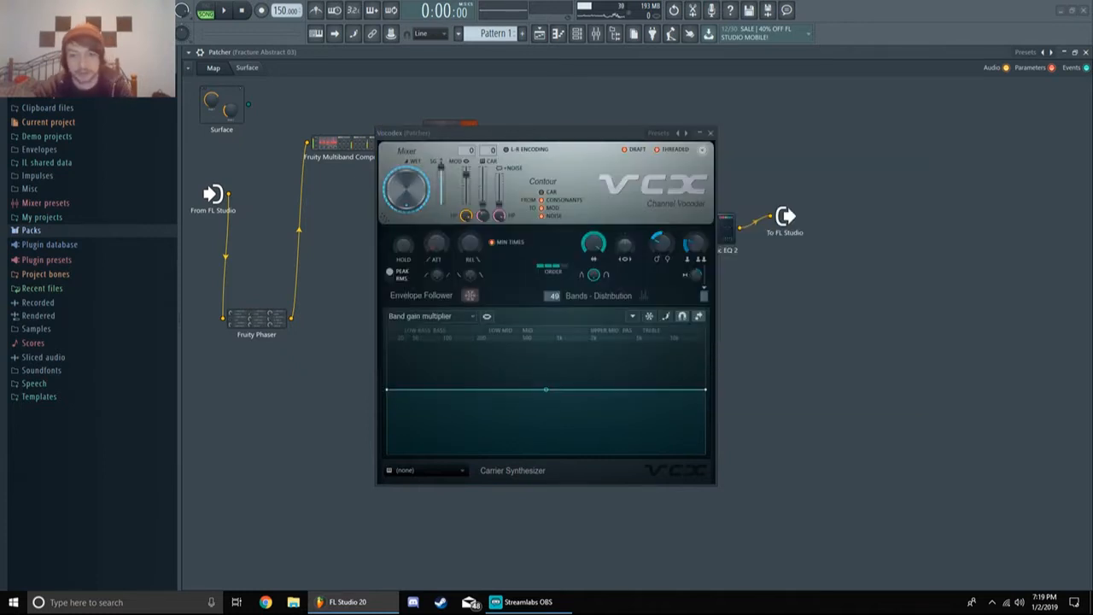
click(658, 132)
click(632, 146)
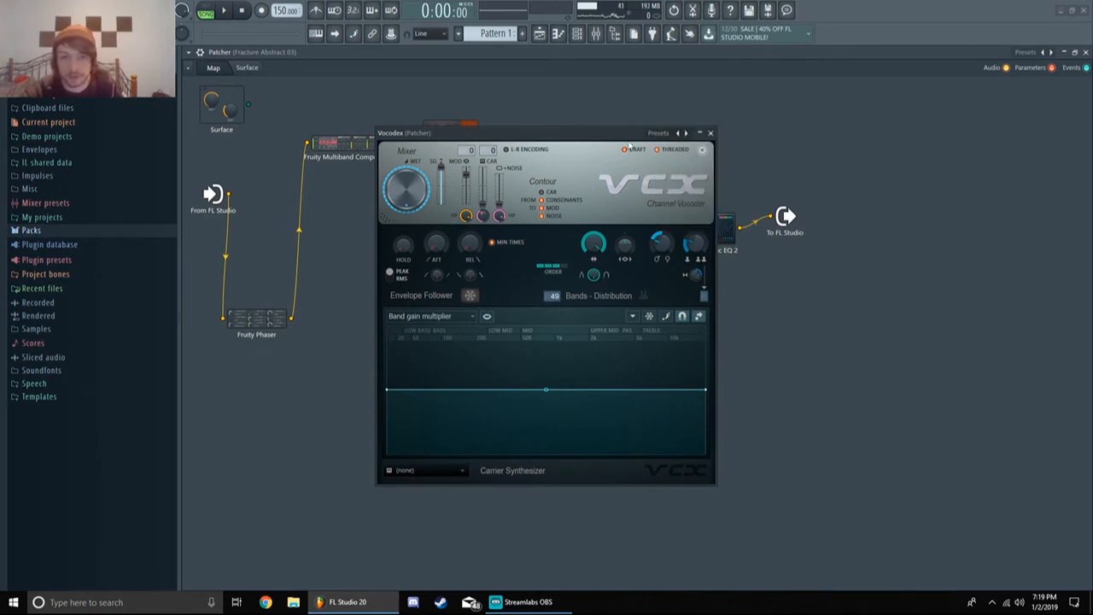
Delete Vocodex from the Patcher map and connect Fruity Fast Dist directly to the first OTT.
click(709, 133)
right_click(453, 345)
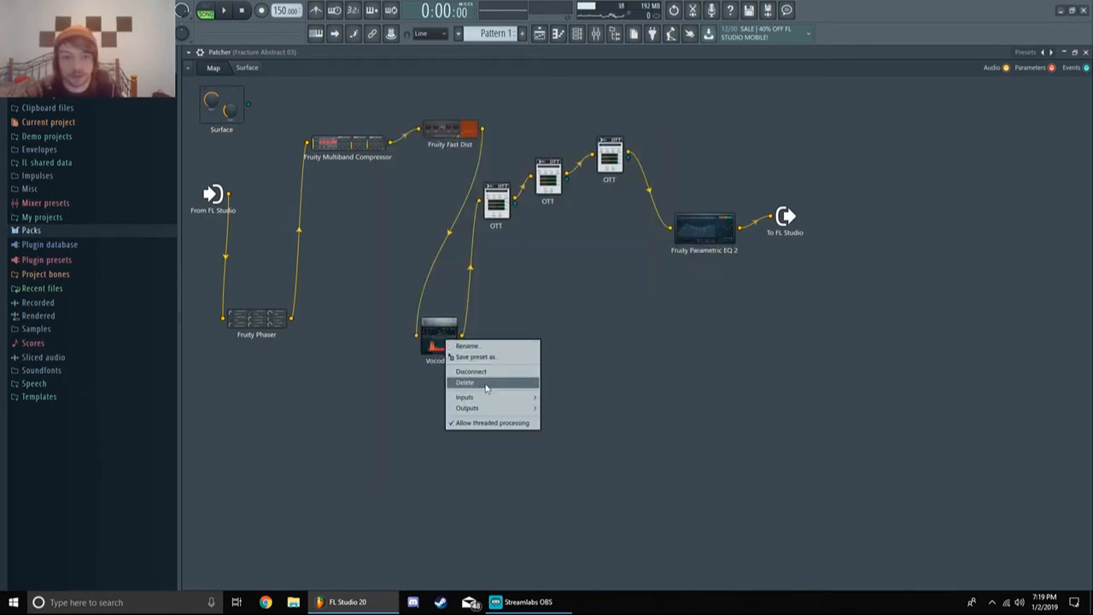
click(481, 383)
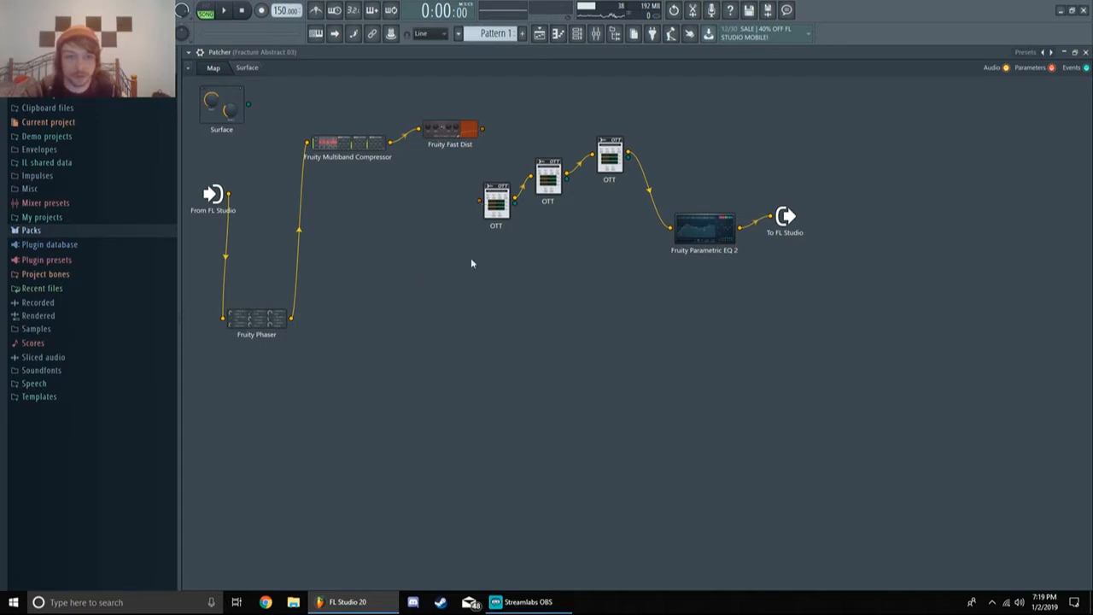
drag(480, 202, 482, 129)
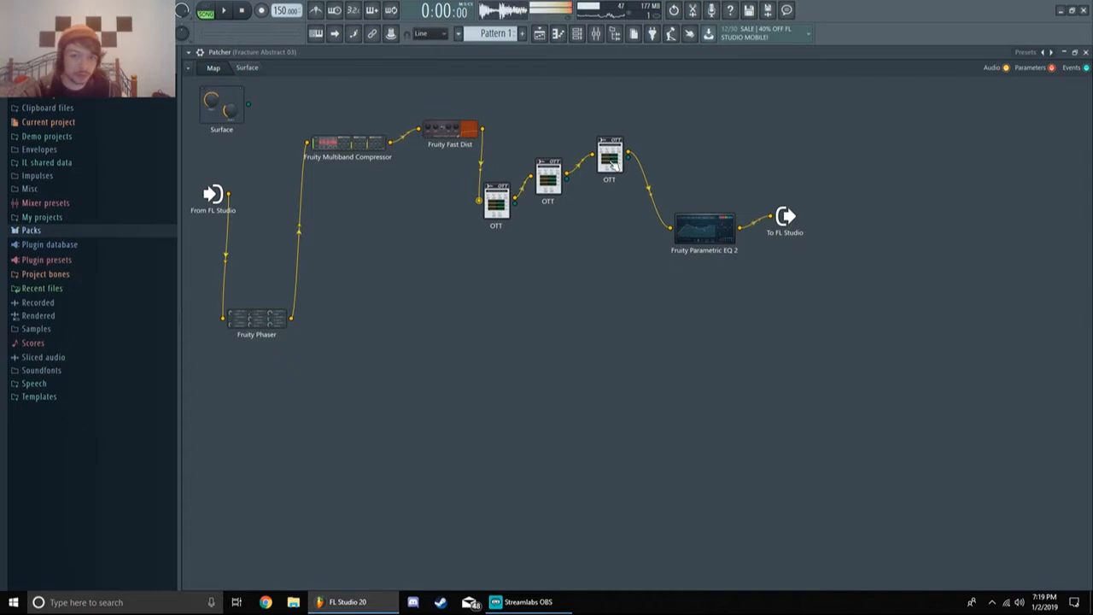
Reset the level of band 7 to its default in the Patcher's Fruity Parametric EQ 2.
click(700, 239)
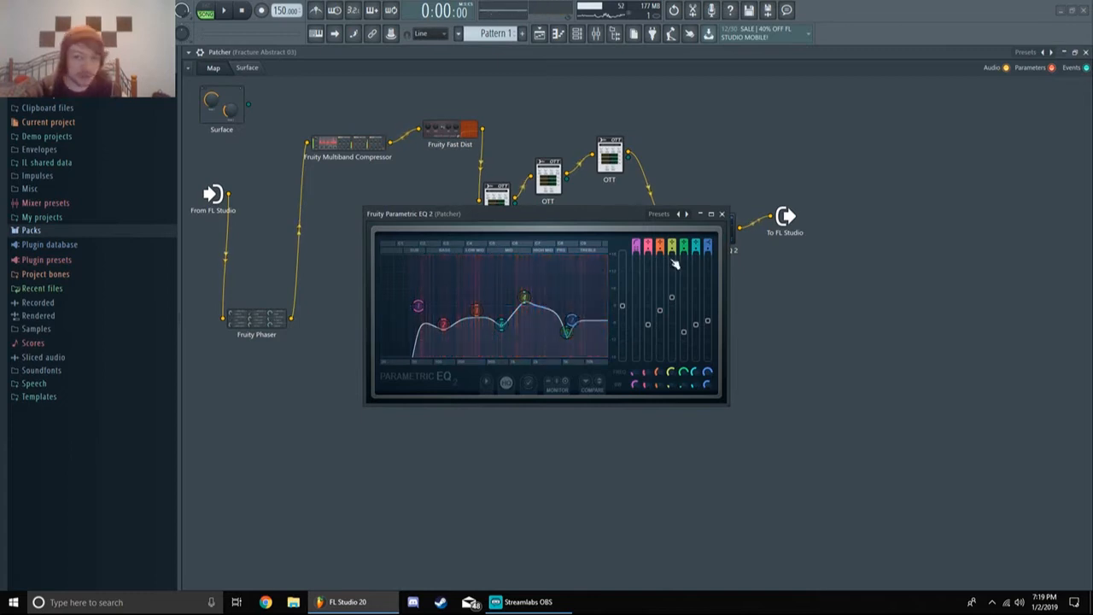
drag(581, 320, 581, 305)
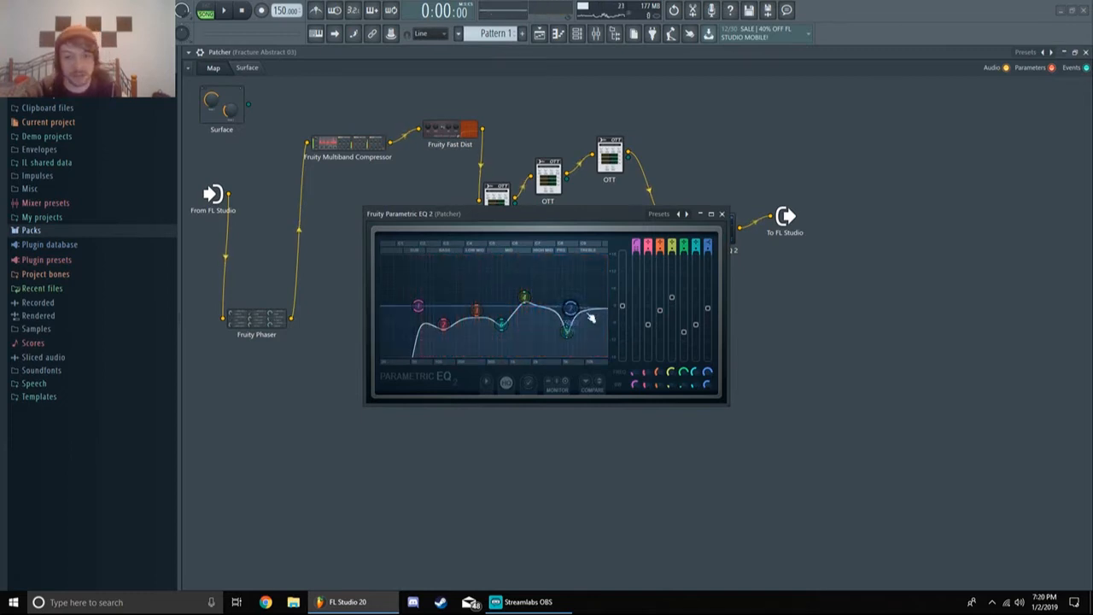
right_click(708, 307)
click(726, 320)
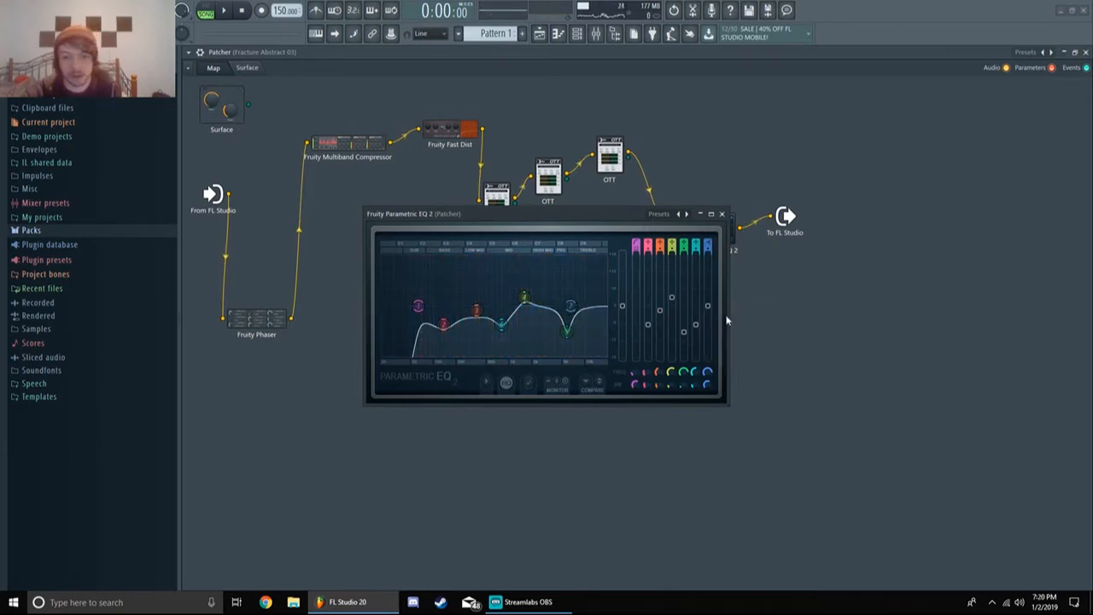
click(722, 213)
Add Vocodex to the Patcher map, place it below Fruity Fast Dist and route the signal through it into the first OTT.
right_click(470, 298)
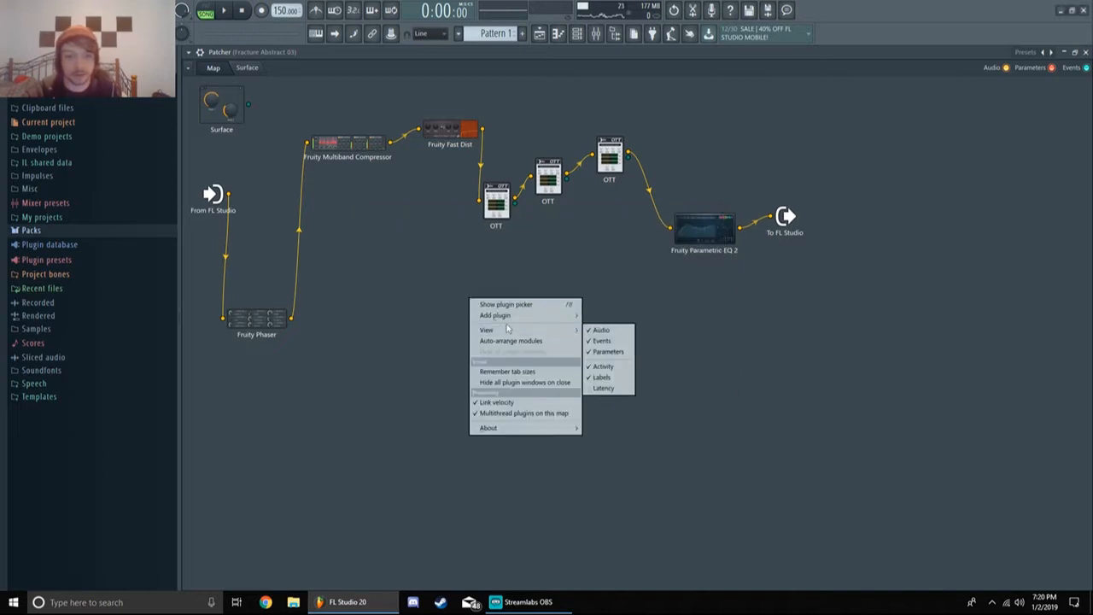
mouse_move(495, 315)
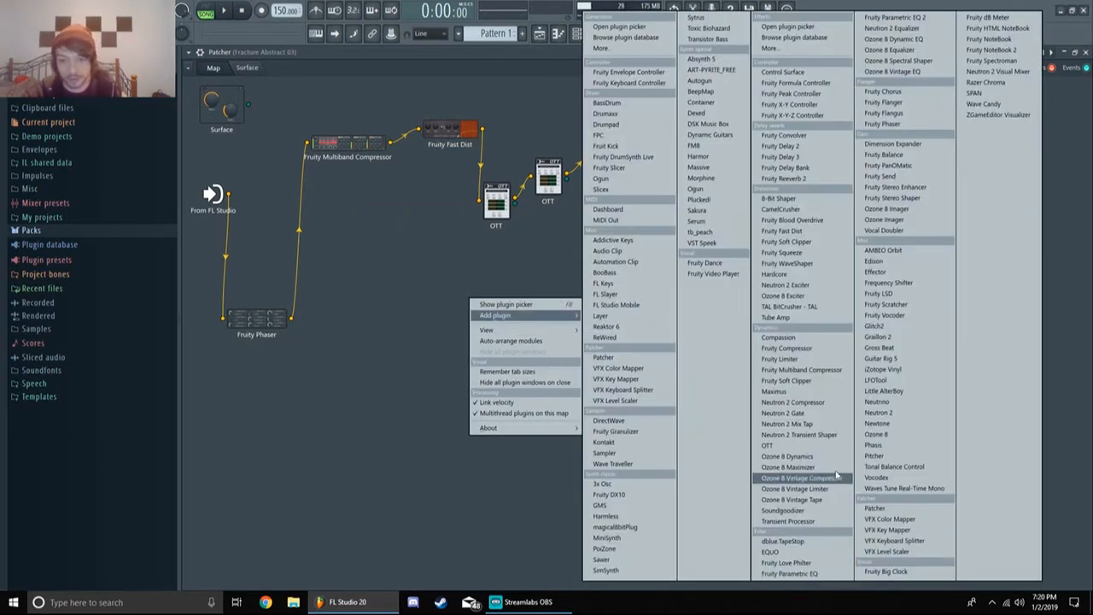
click(890, 476)
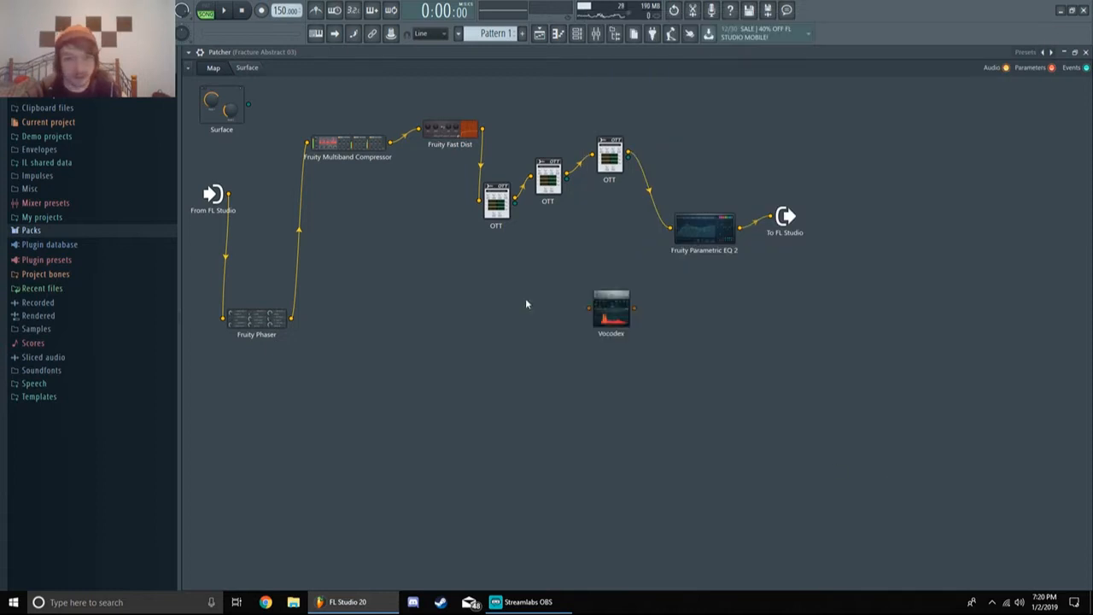
drag(624, 318, 447, 242)
drag(480, 202, 416, 227)
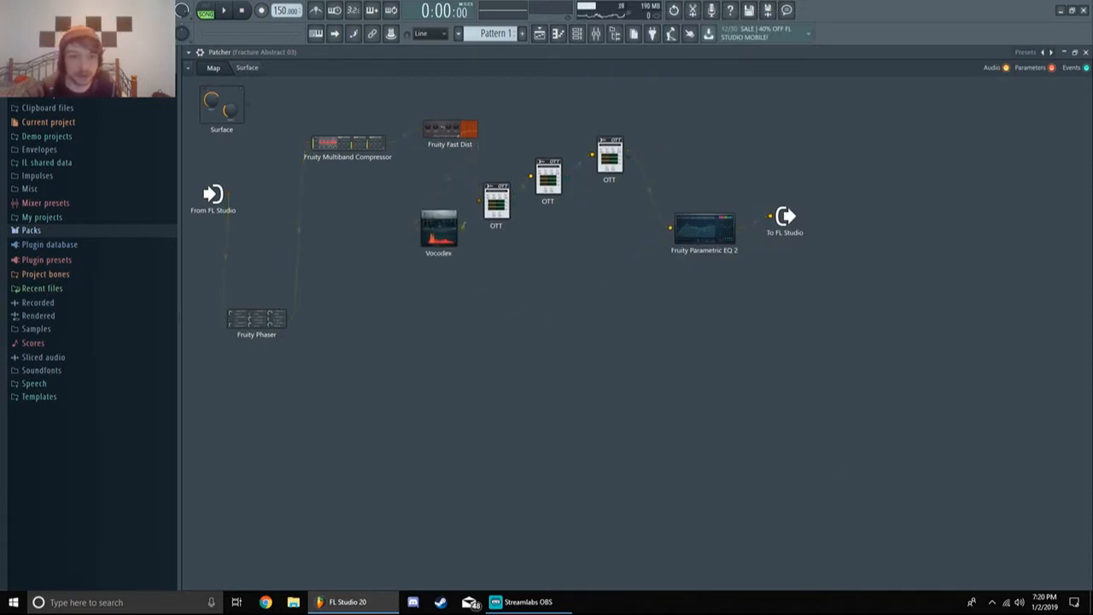
click(439, 227)
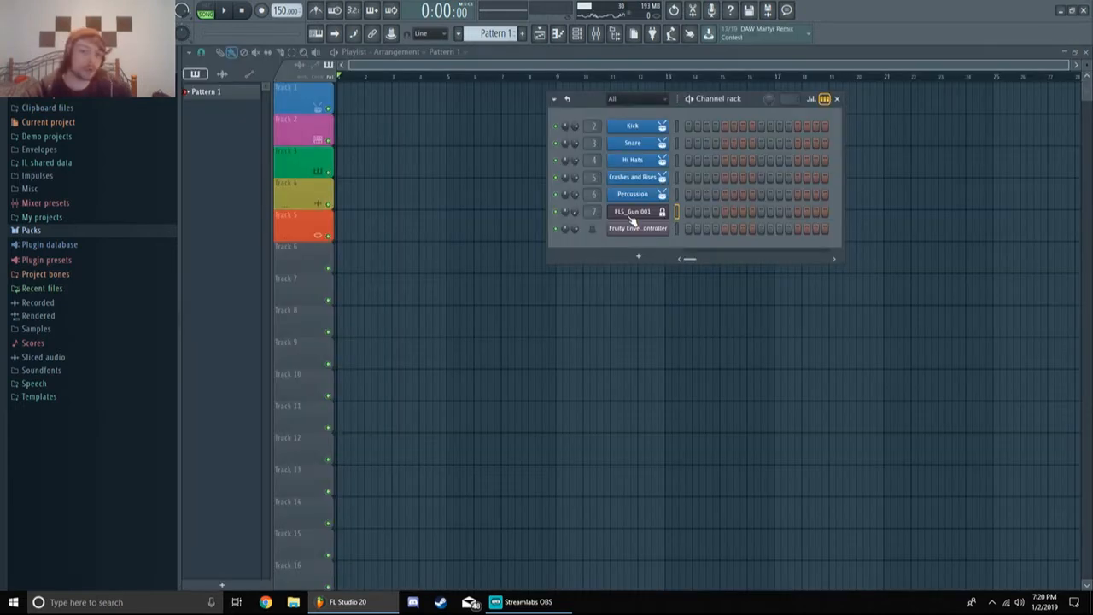
Open the FLS_Gun 001 channel's 3x Osc and arrange its window beside the channel rack.
click(632, 211)
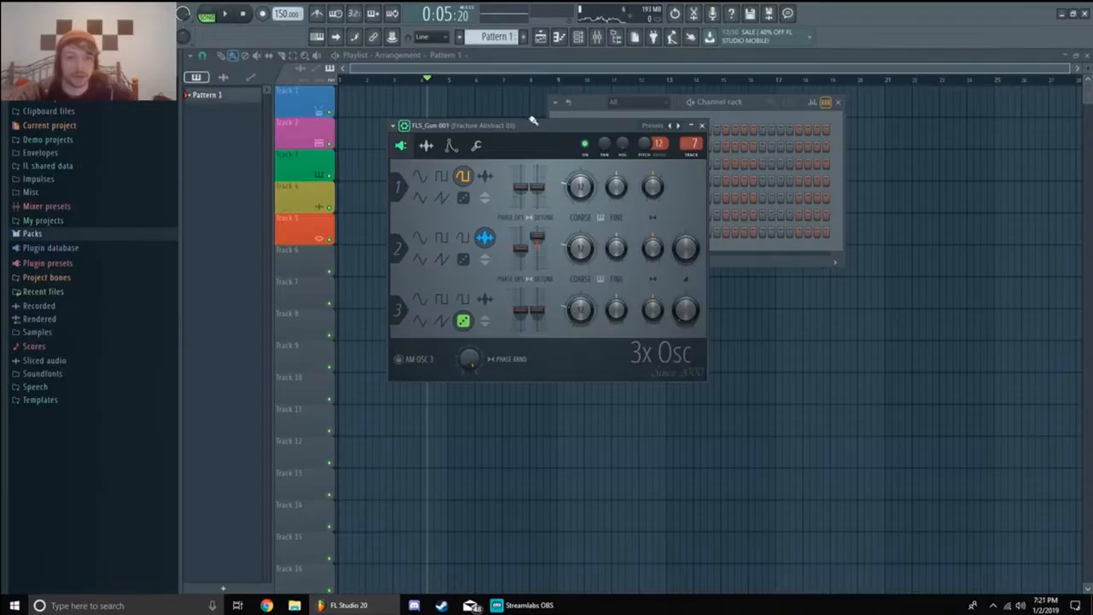
drag(529, 126, 372, 194)
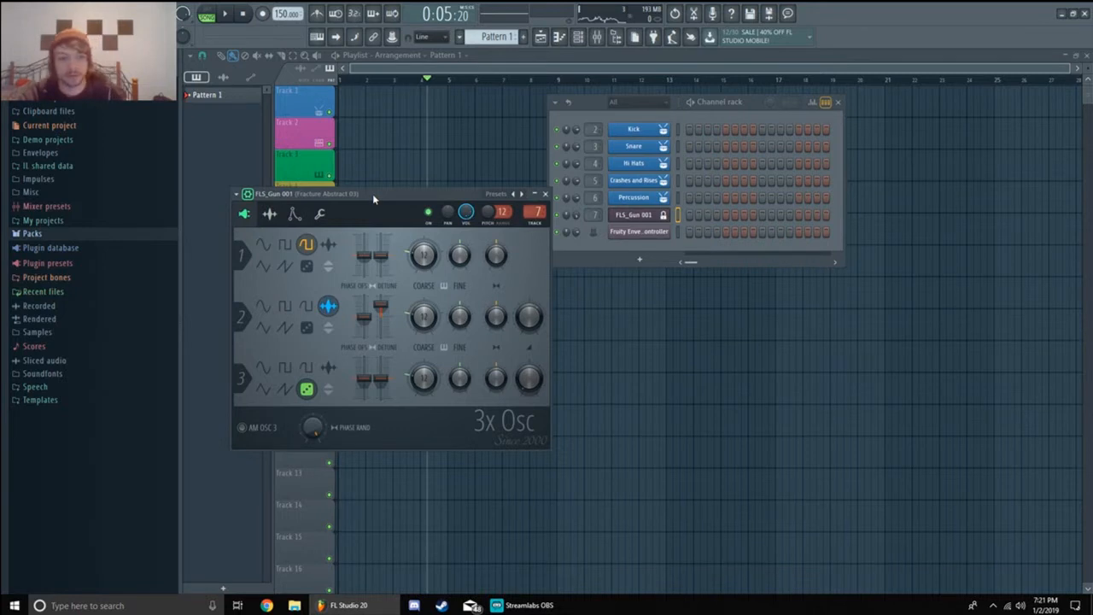
click(599, 38)
click(540, 36)
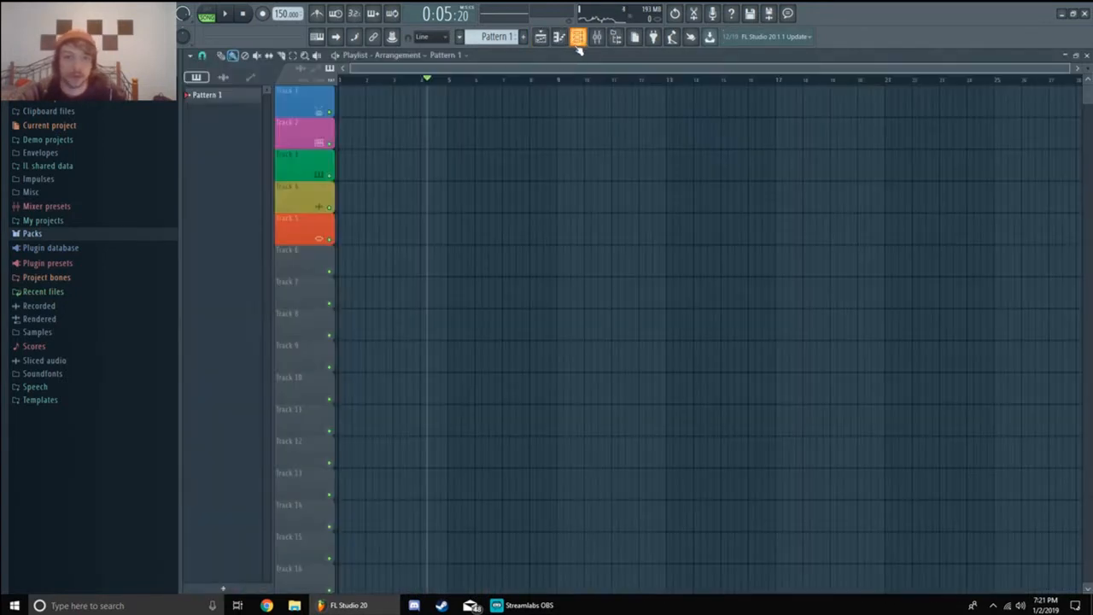
click(577, 37)
click(642, 214)
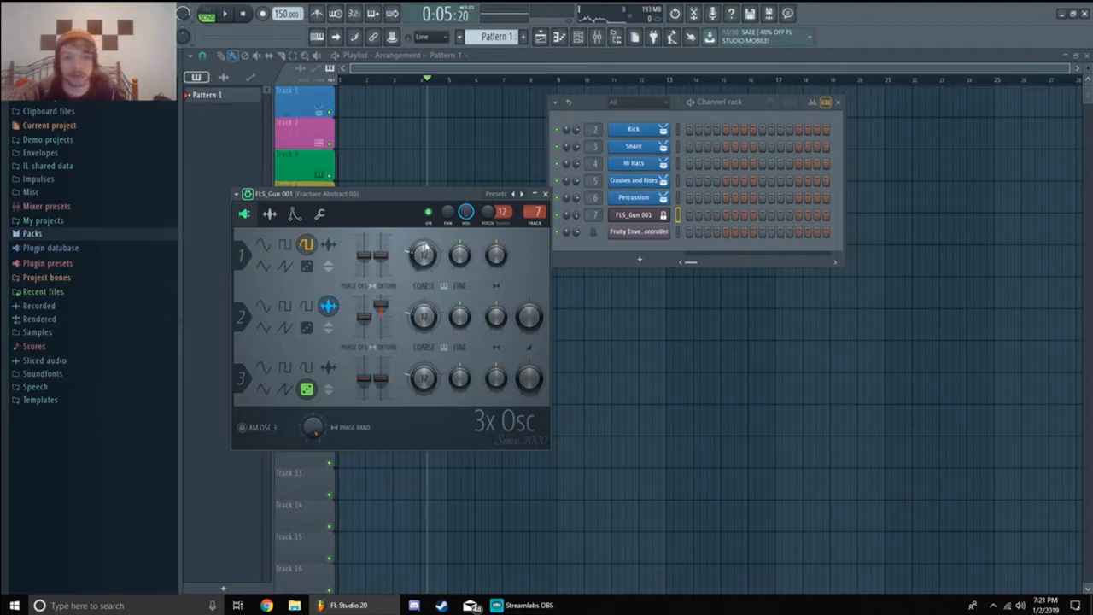
Copy the volume value of oscillator 3 in 3x Osc to check its level.
right_click(533, 377)
click(564, 521)
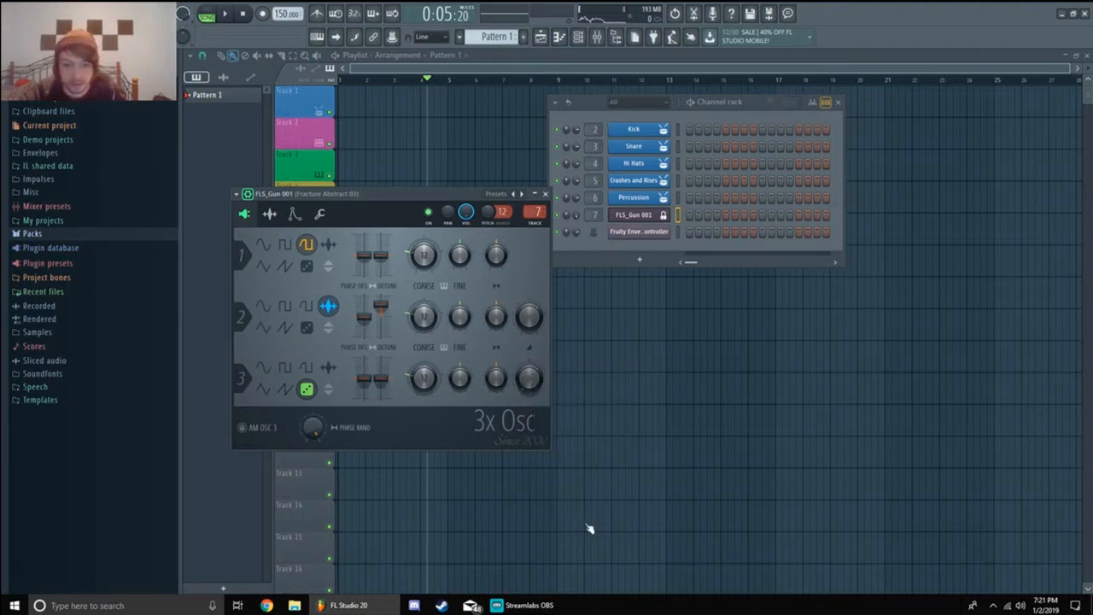
click(508, 523)
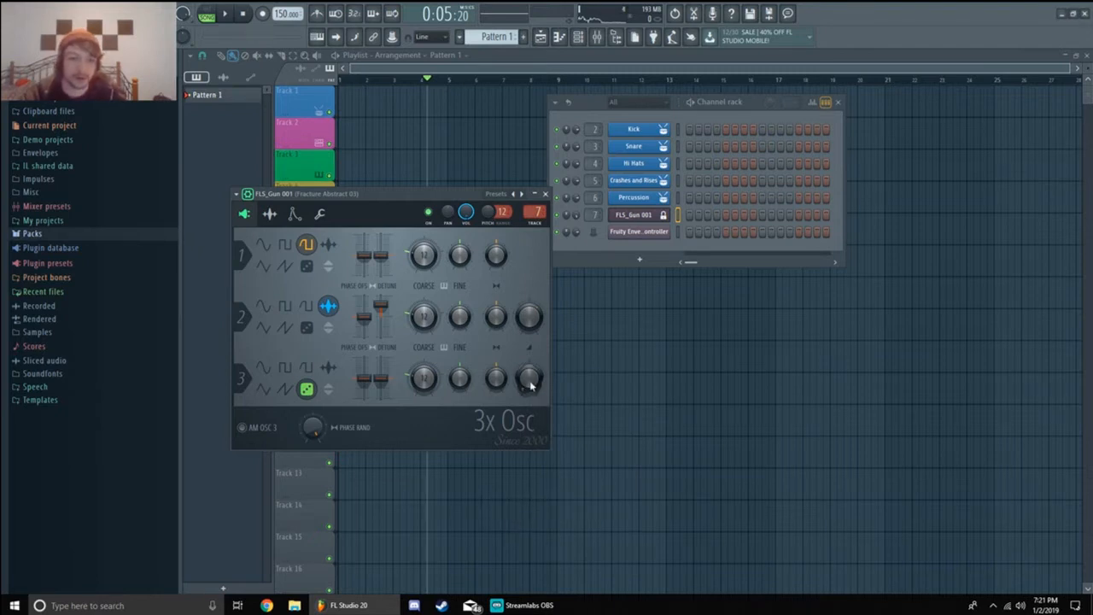
right_click(529, 386)
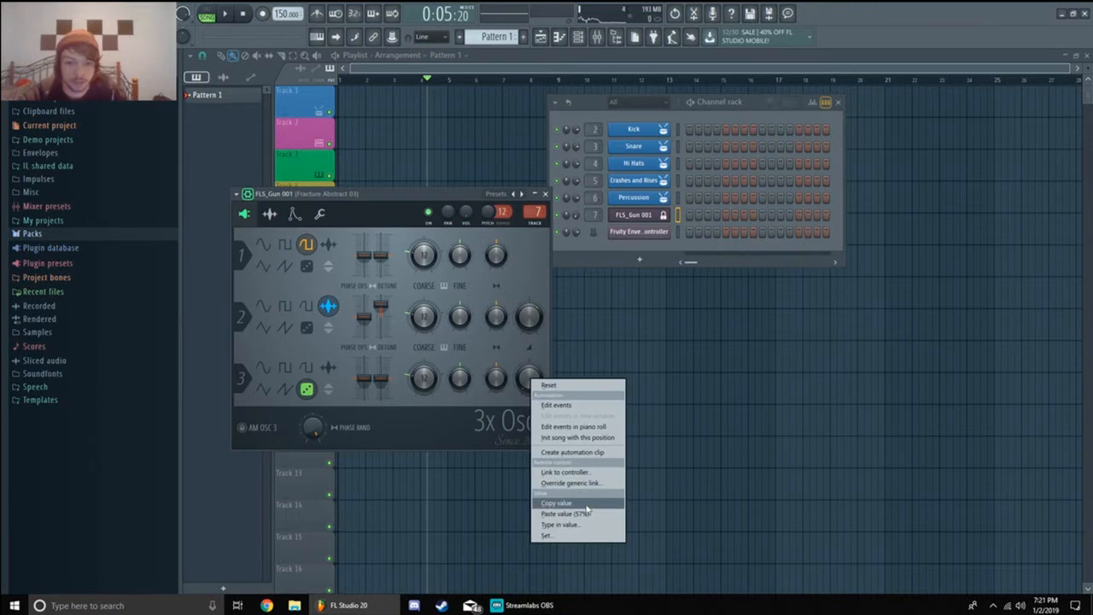
click(521, 371)
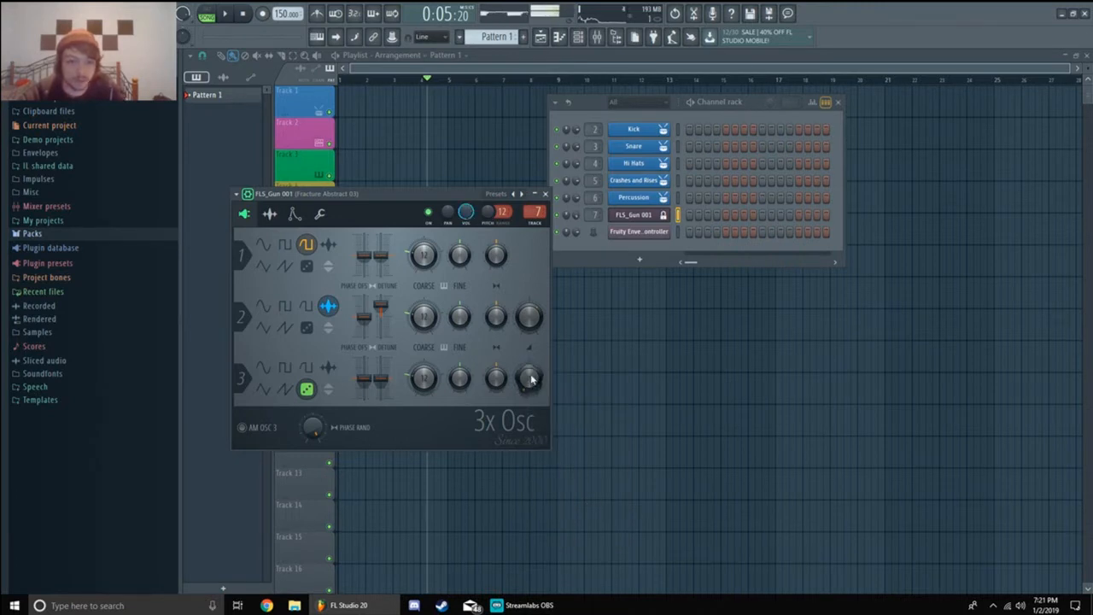
right_click(531, 381)
click(595, 511)
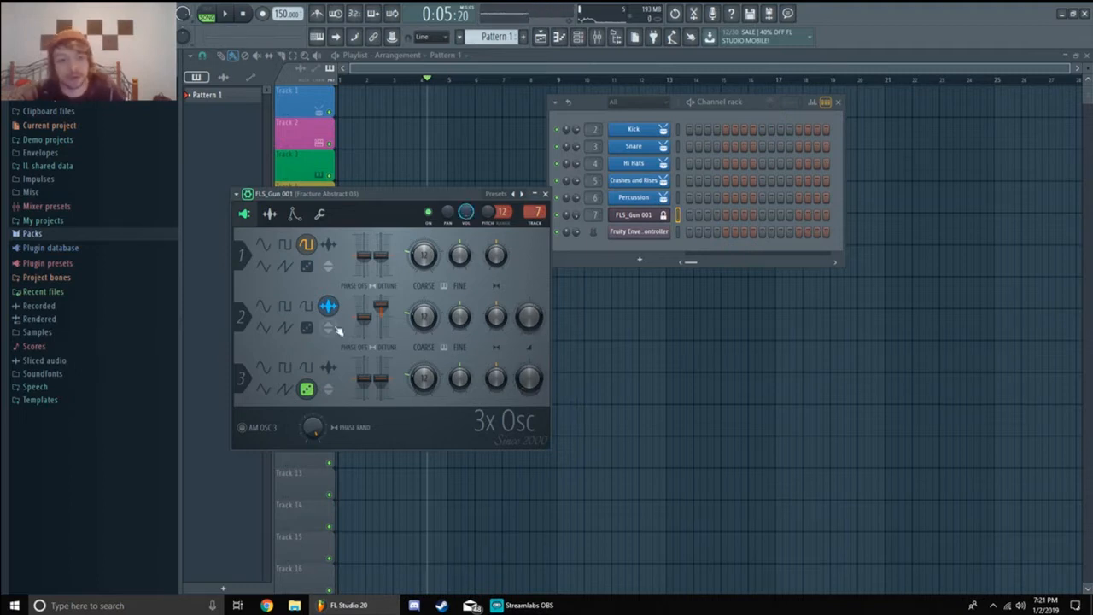
Check the sample used by oscillator 2 and try out that oscillator's volume in 3x Osc.
click(270, 214)
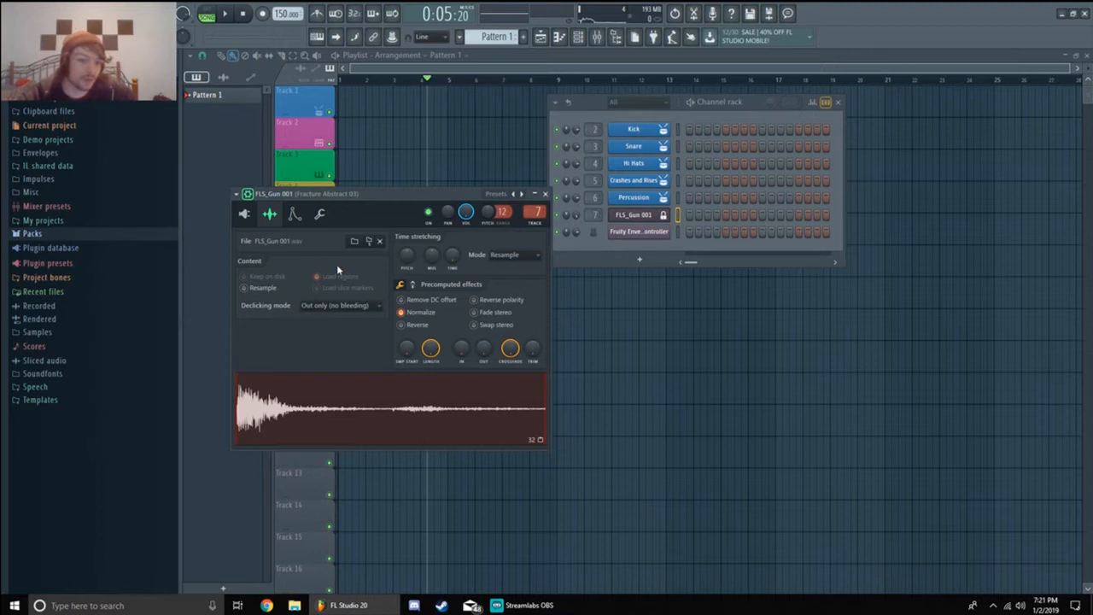
click(253, 214)
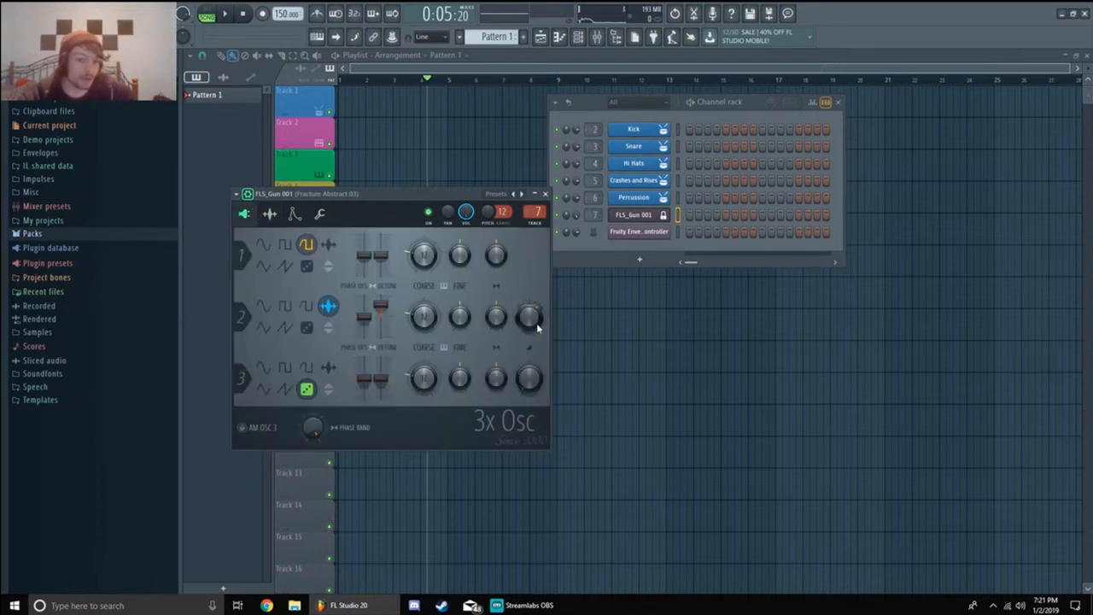
drag(530, 317, 530, 352)
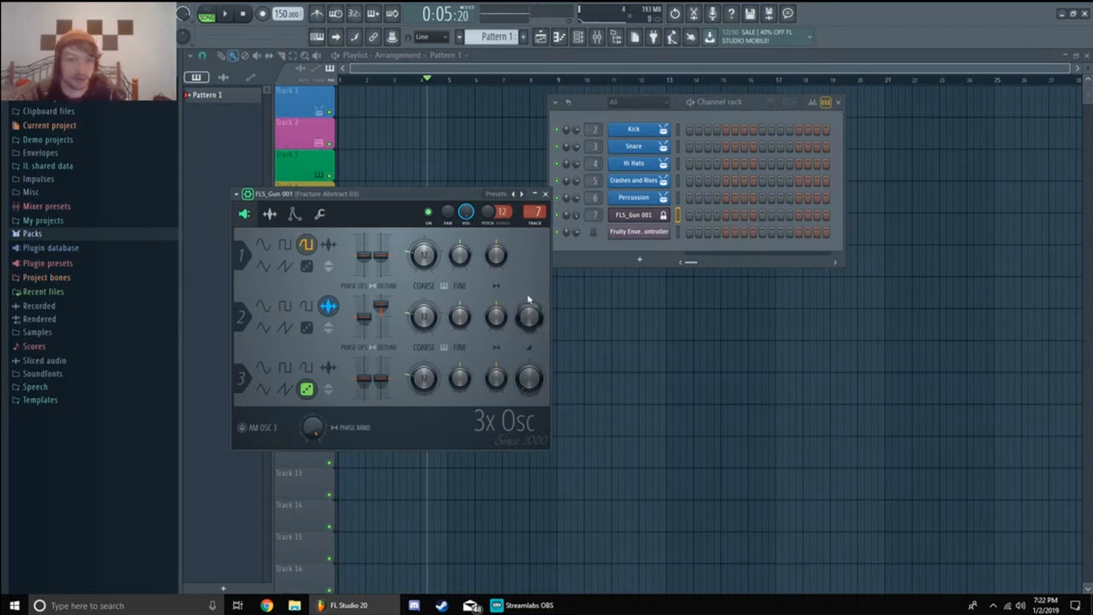
Open the Fruity Envelope Controller channel and move its window clear of the FLS_Gun 001 channel button.
click(632, 232)
drag(595, 65, 653, 252)
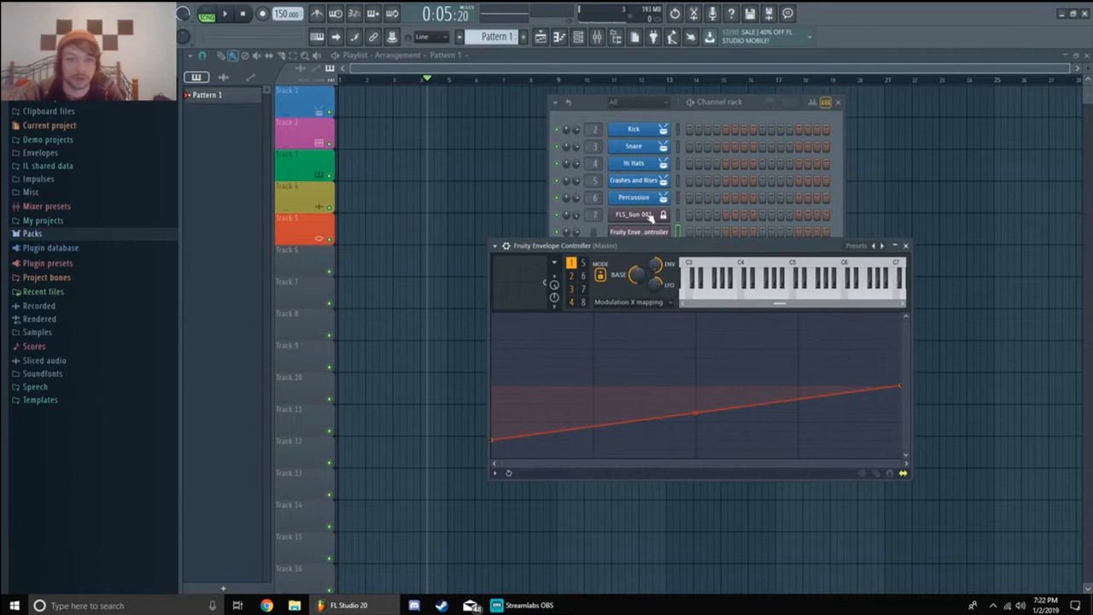
shift+click(651, 216)
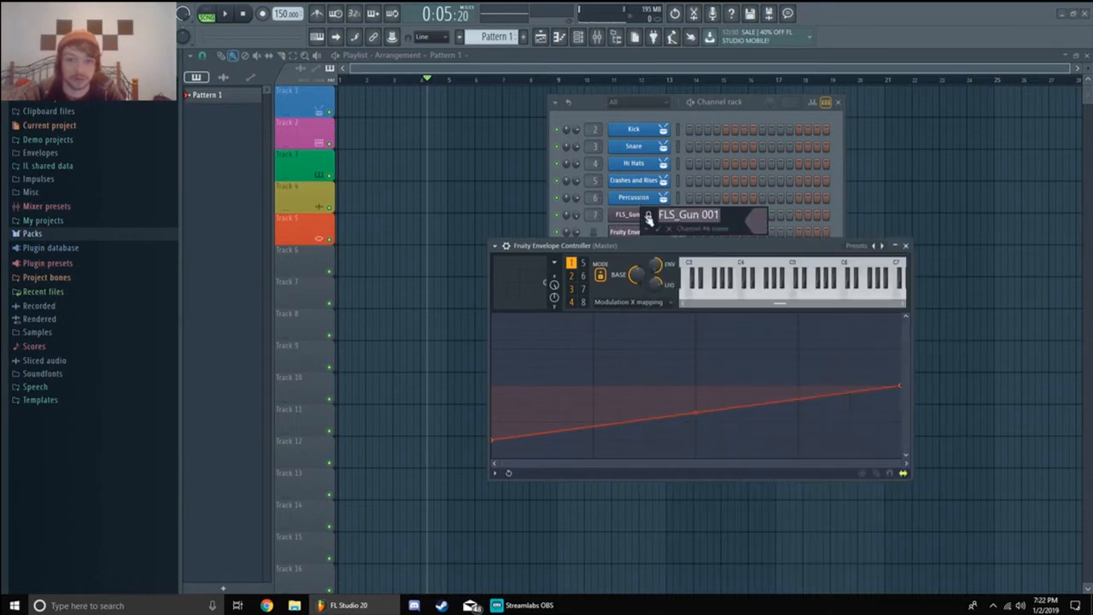
click(654, 216)
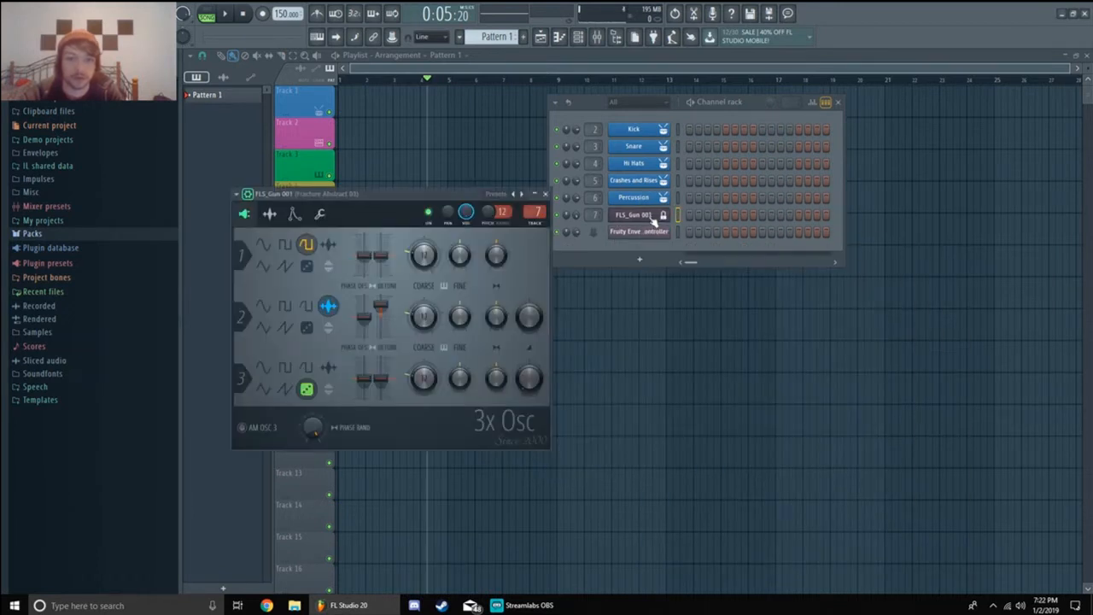
click(649, 232)
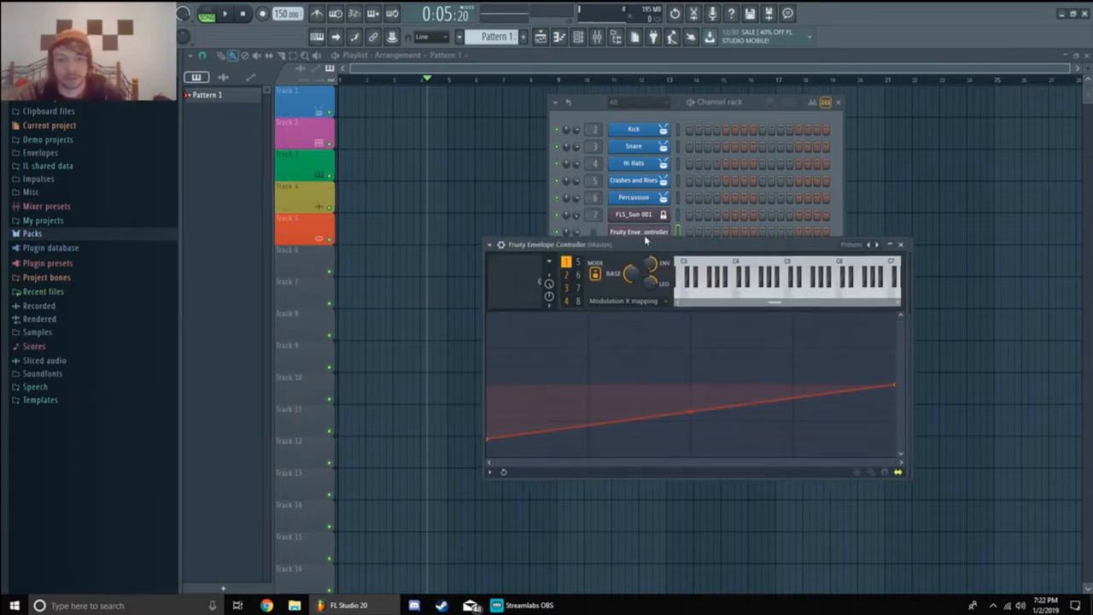
drag(645, 241, 500, 139)
Examine the Modulation X mapping curves of articulators 1 to 4 in the Fruity Envelope Controller.
click(421, 198)
click(423, 185)
click(420, 171)
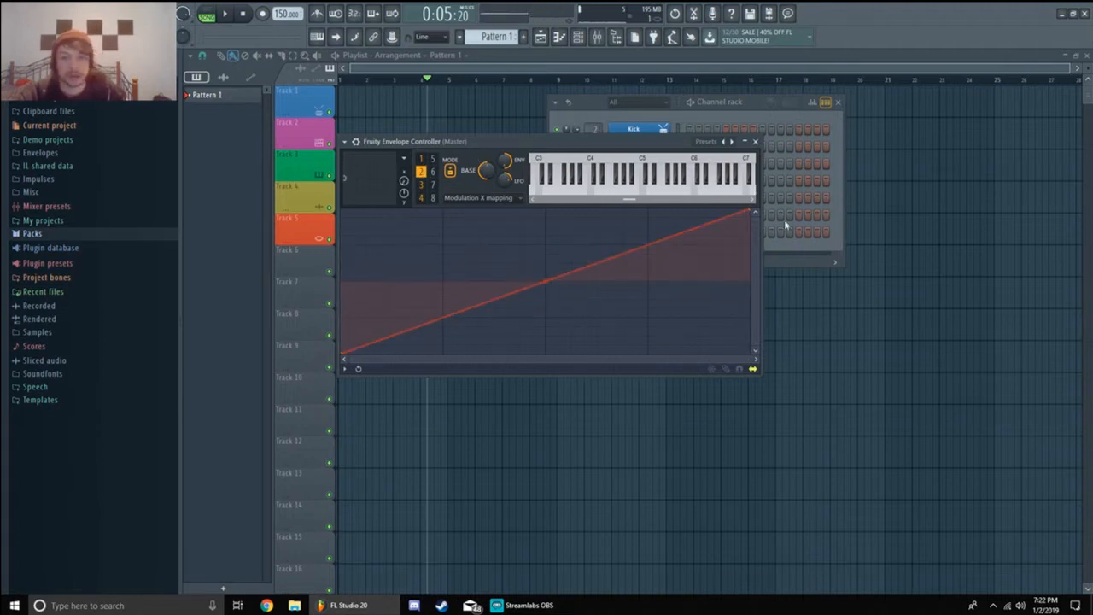
click(792, 251)
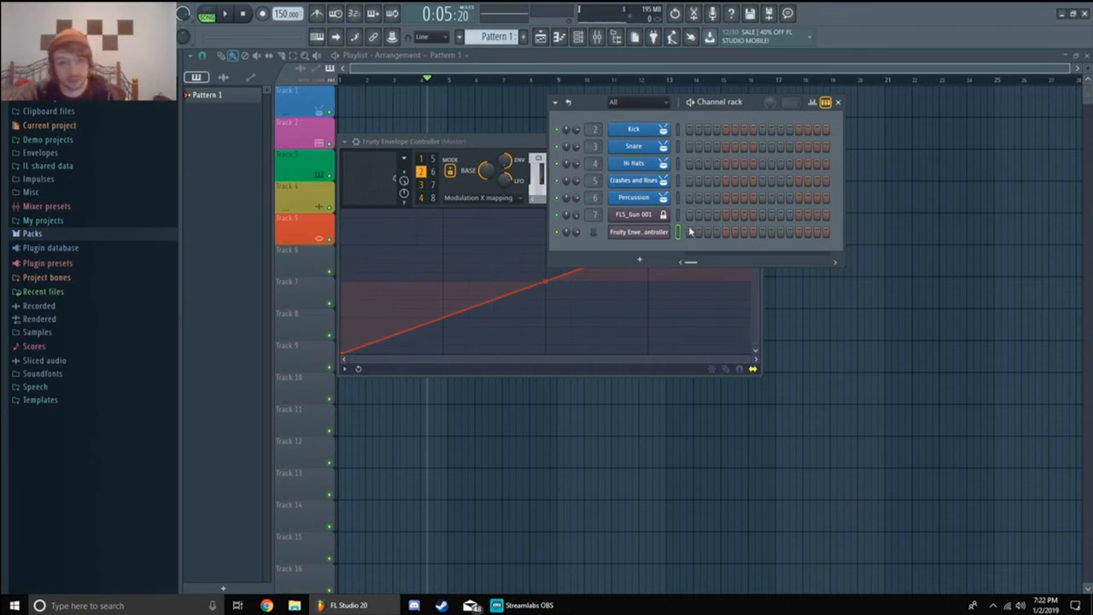
click(403, 158)
click(478, 197)
click(512, 258)
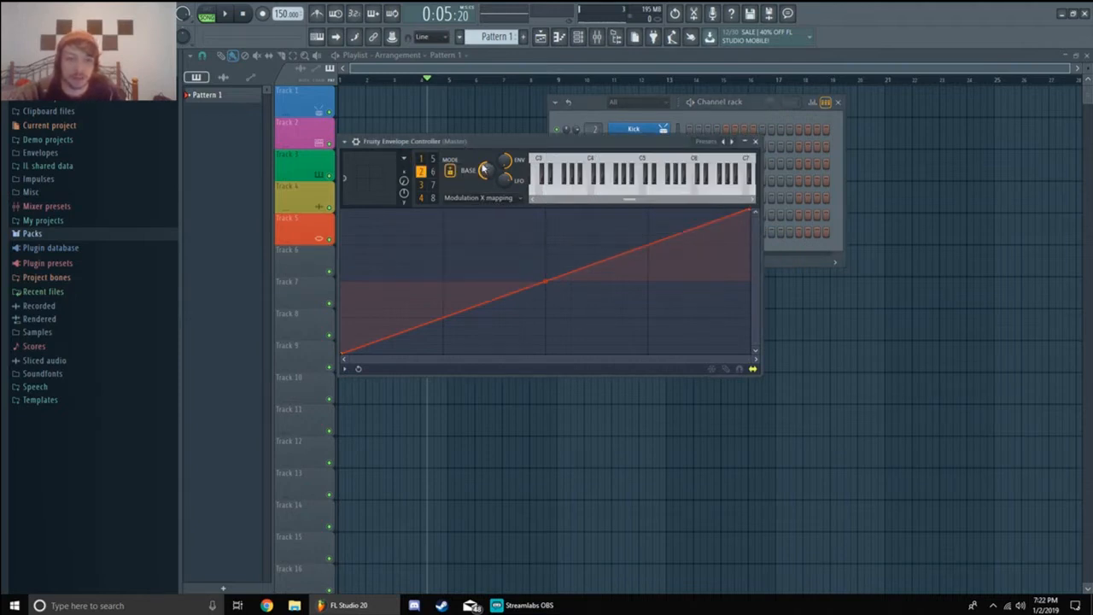
click(421, 197)
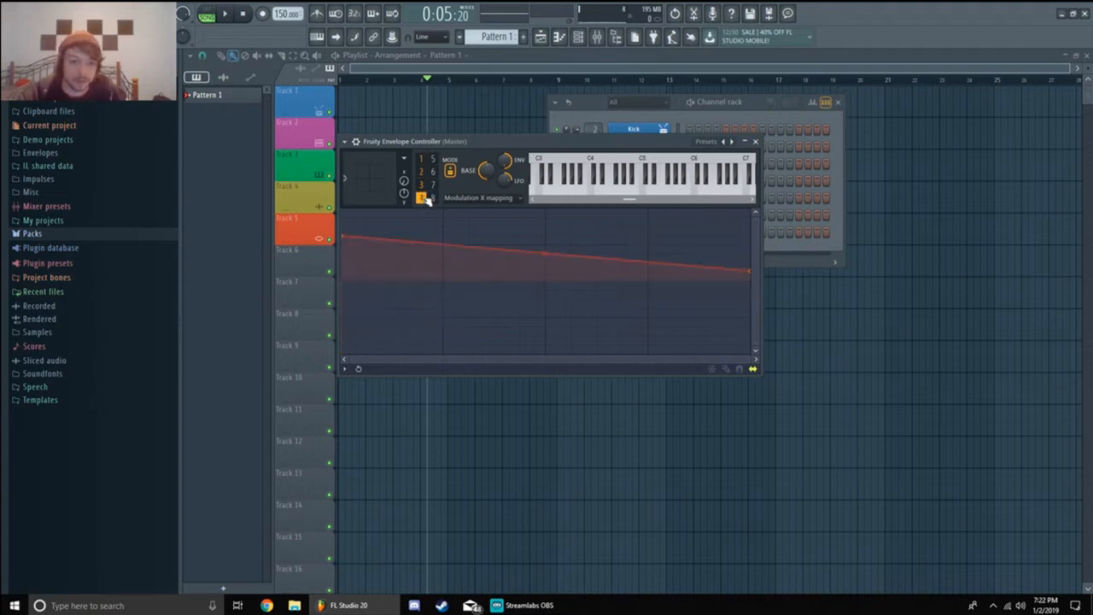
click(422, 184)
click(421, 158)
click(421, 172)
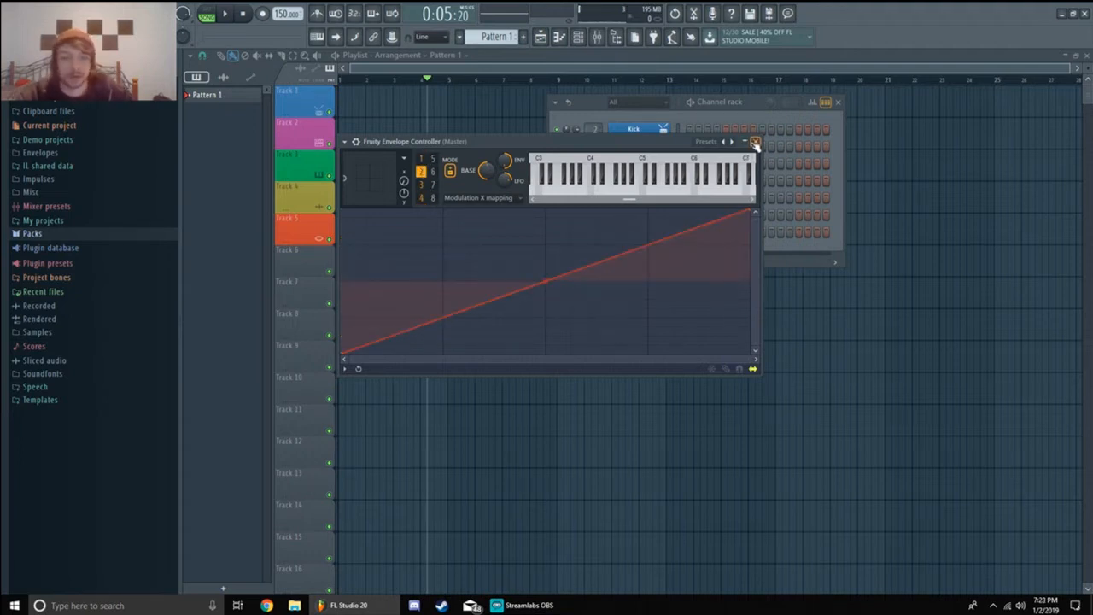
Link the FLS_Gun 001 channel's panning to Fruity Envelope Controller - Articulator 5 with the default Input mapping.
click(755, 142)
click(655, 215)
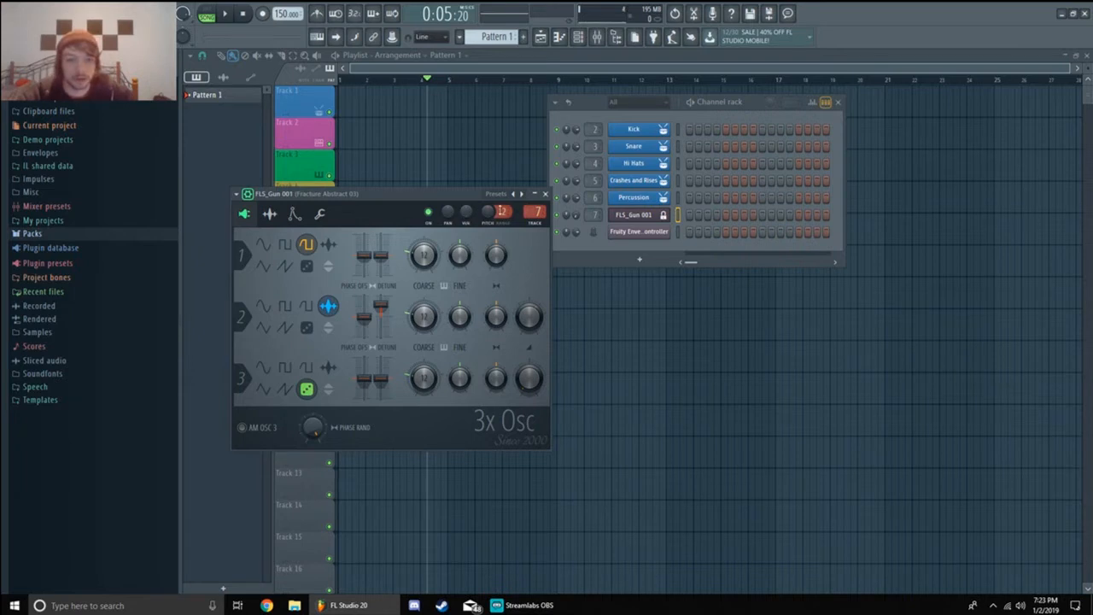
right_click(460, 219)
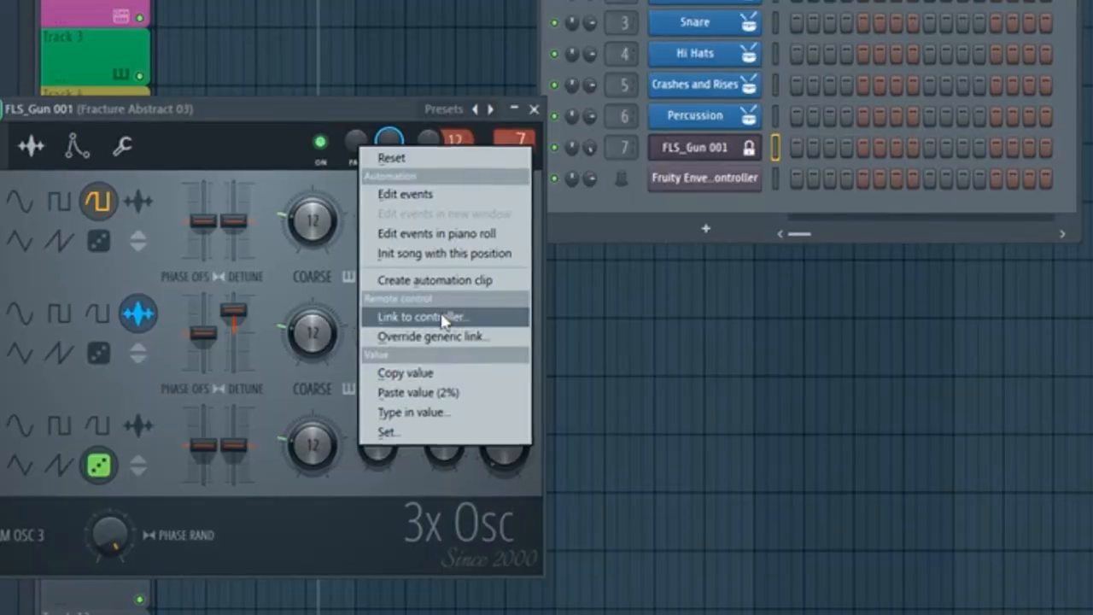
click(496, 308)
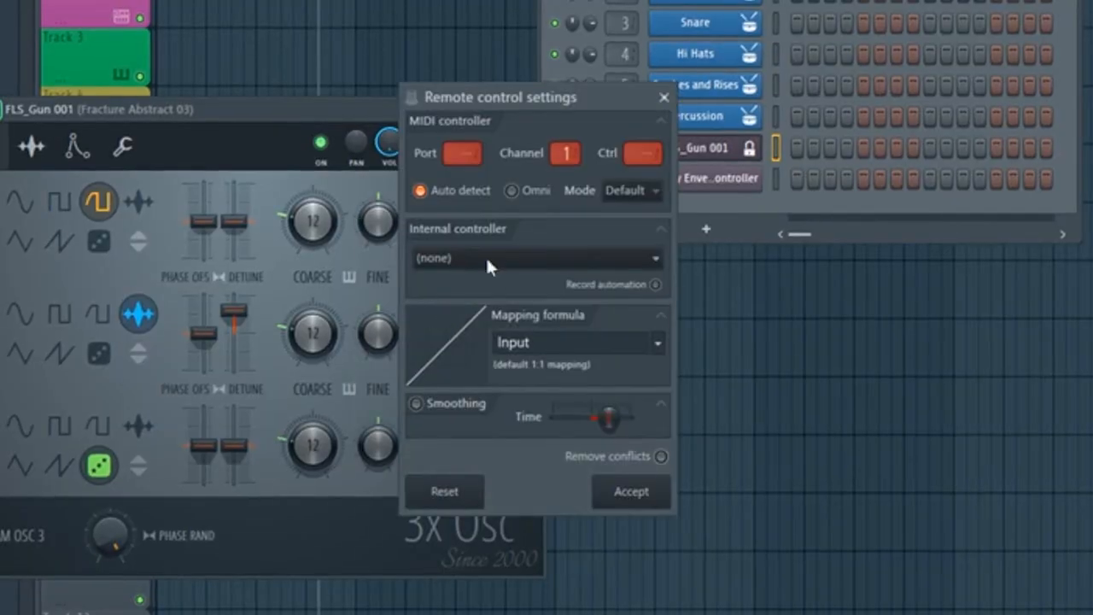
click(487, 260)
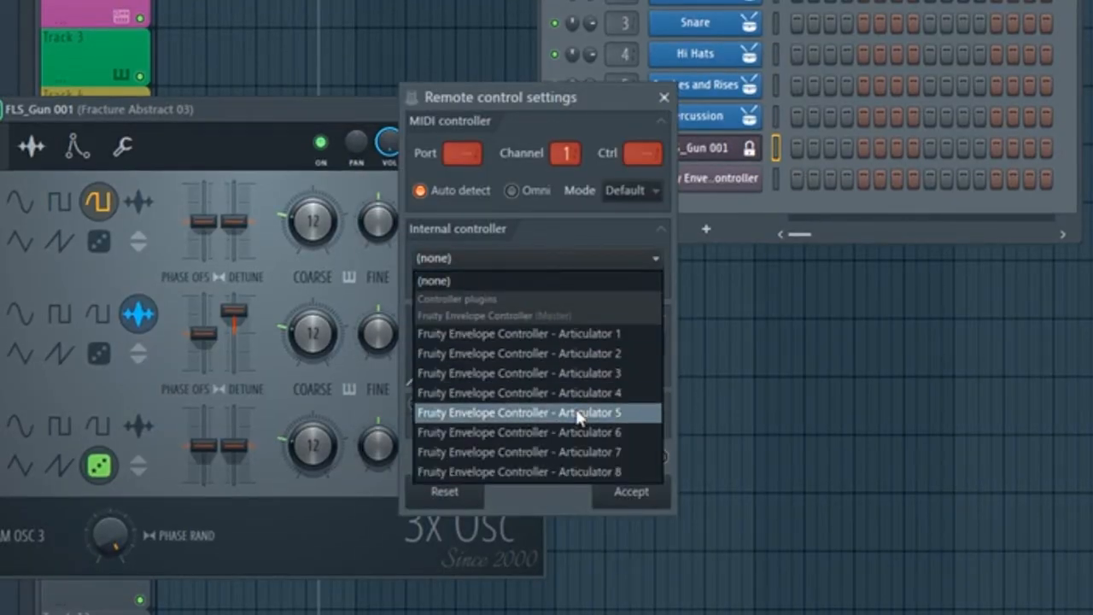
click(551, 256)
click(562, 259)
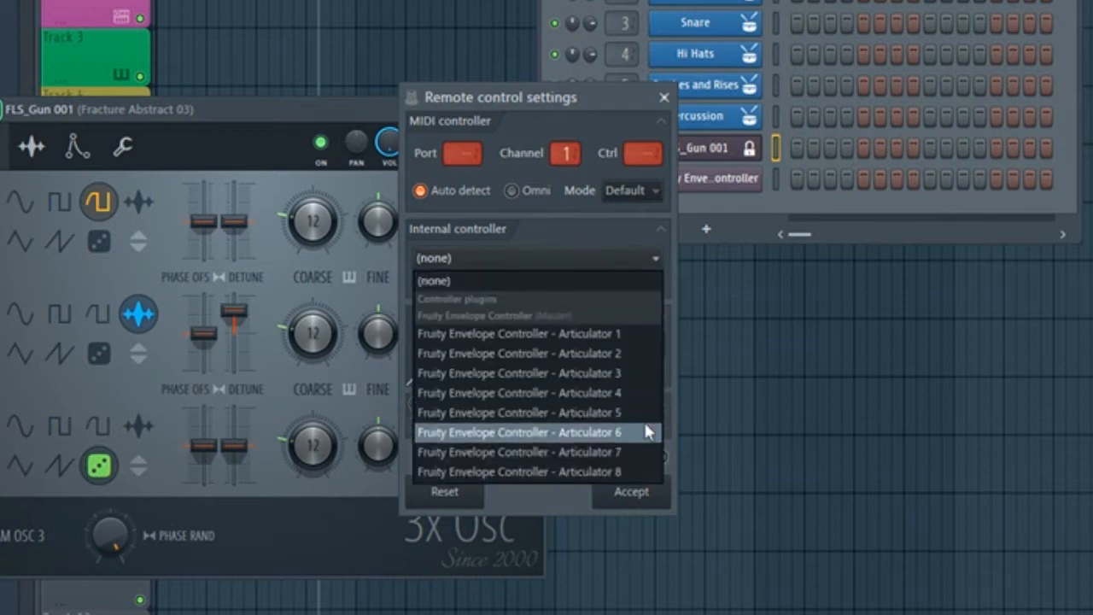
click(646, 413)
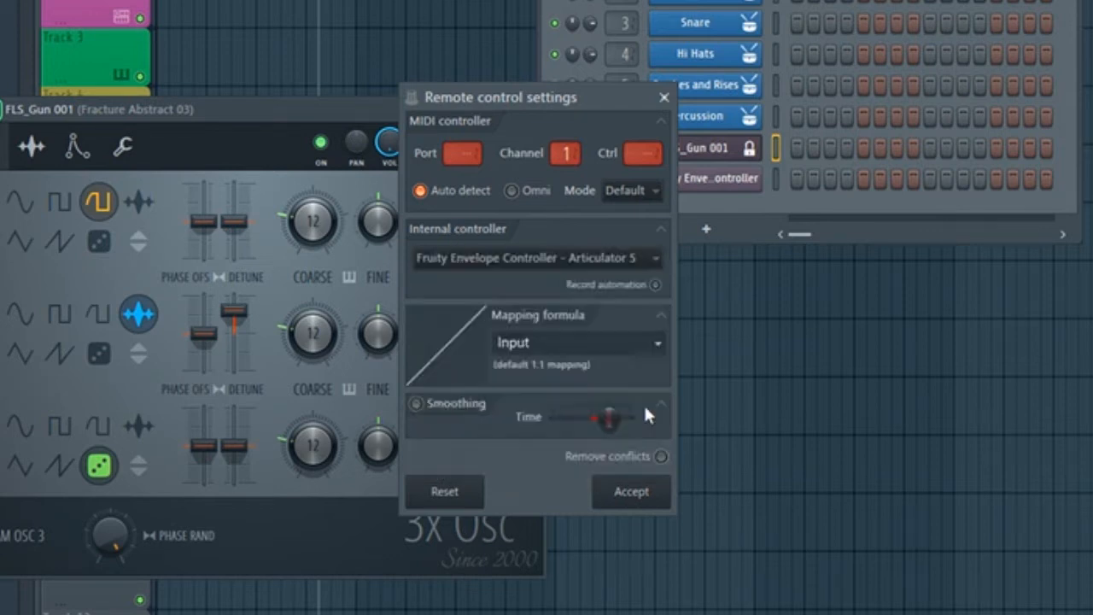
click(655, 487)
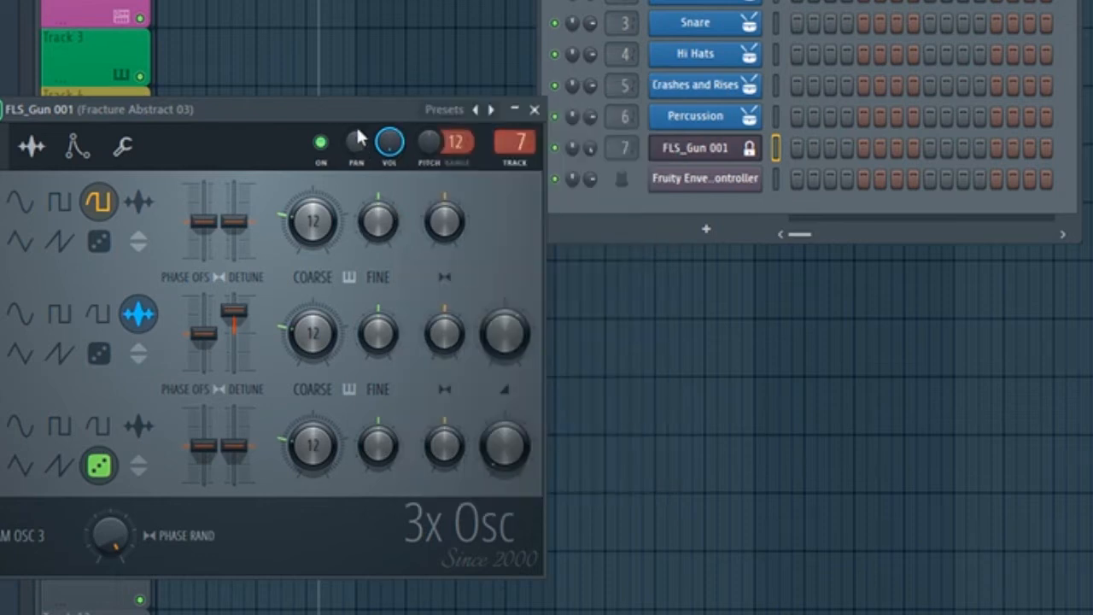
On articulator 5 of the Fruity Envelope Controller, lower the start of the Modulation X mapping curve to the minimum, ramping up to the centre line.
right_click(389, 212)
click(402, 356)
click(751, 188)
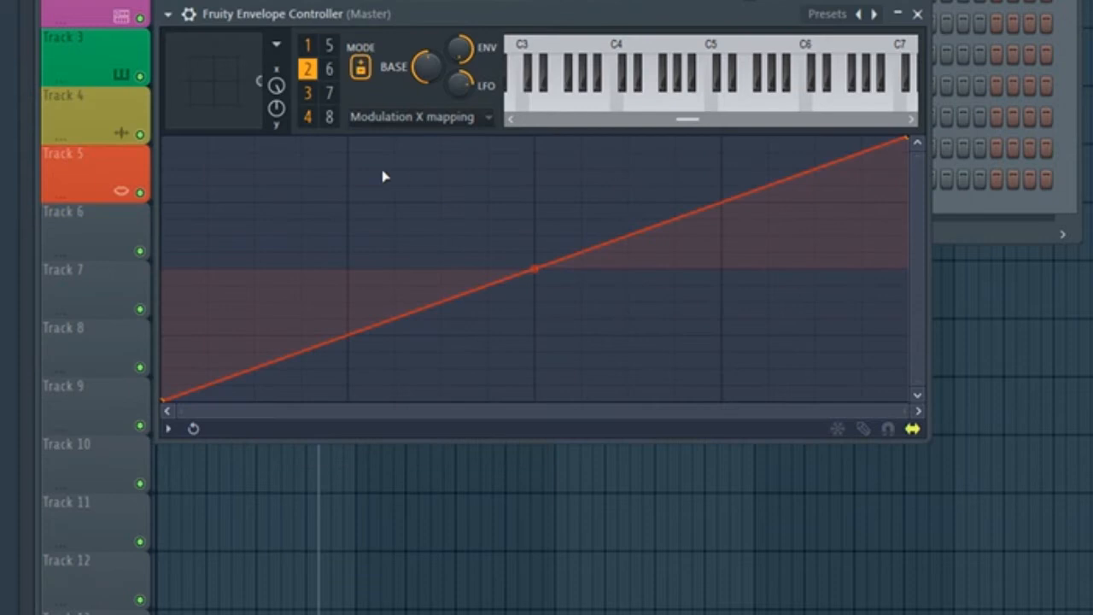
click(329, 46)
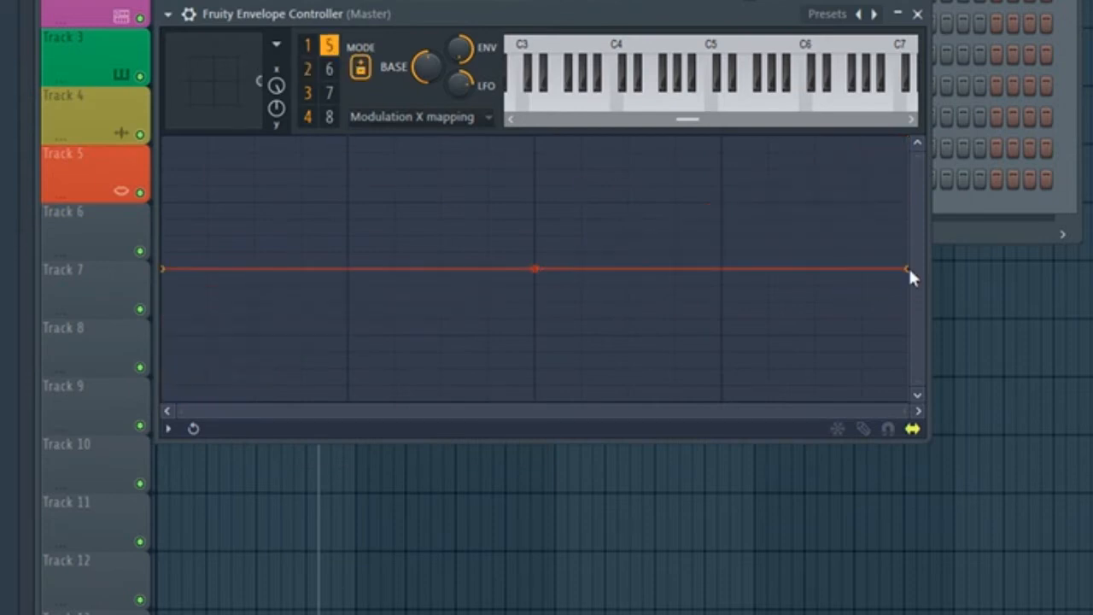
right_click(909, 270)
click(1021, 601)
drag(163, 270, 165, 415)
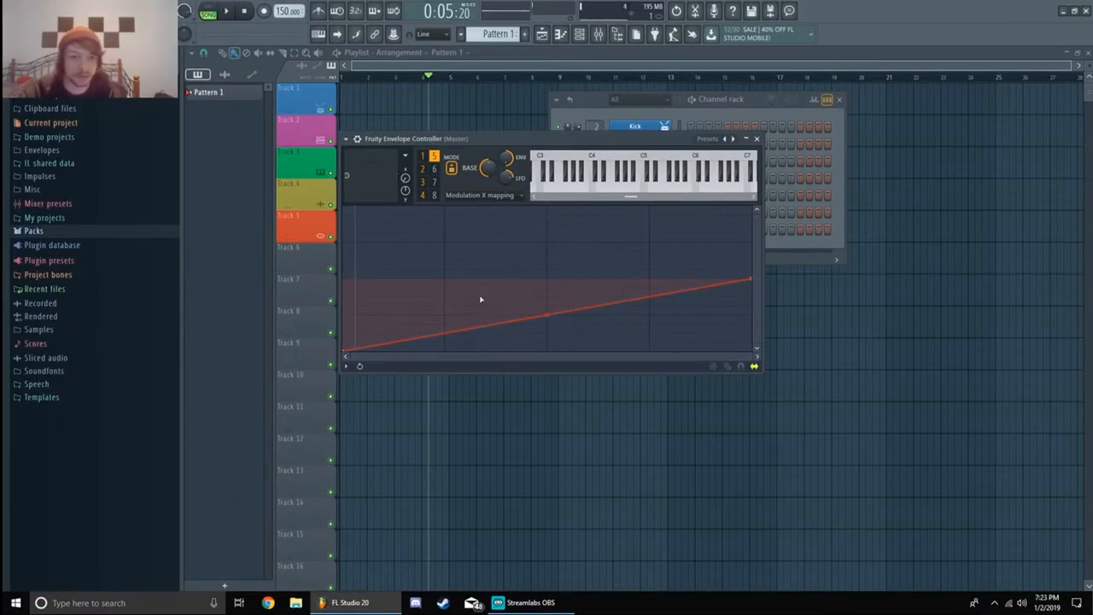
Move the Fruity Envelope Controller window below the channel rack and compare articulator 5's mapping with the FLS_Gun 001 channel's panning.
drag(583, 140, 754, 270)
click(642, 212)
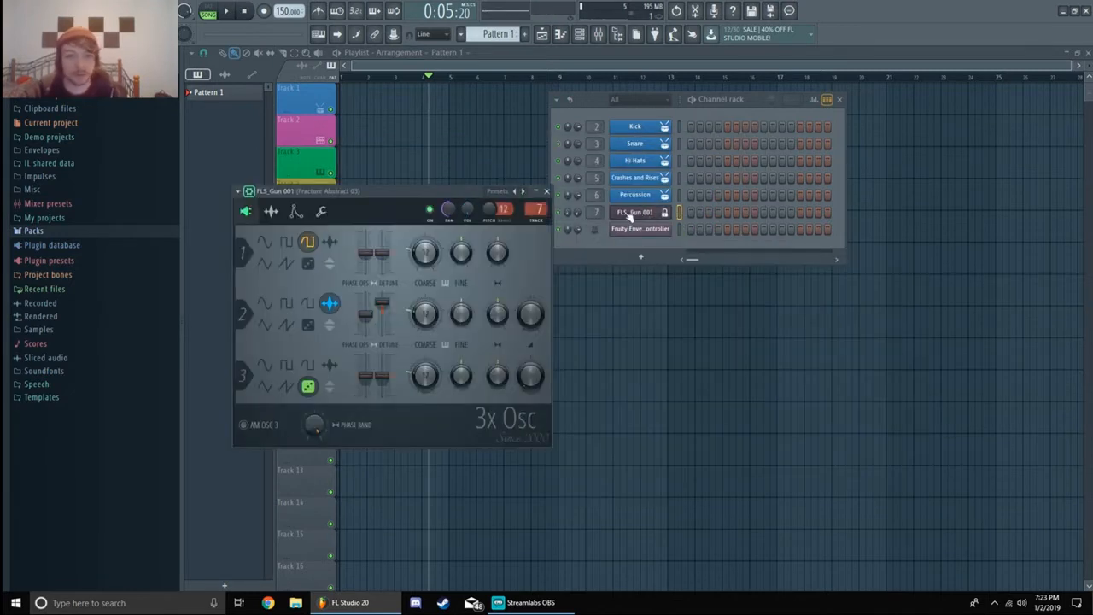
click(628, 230)
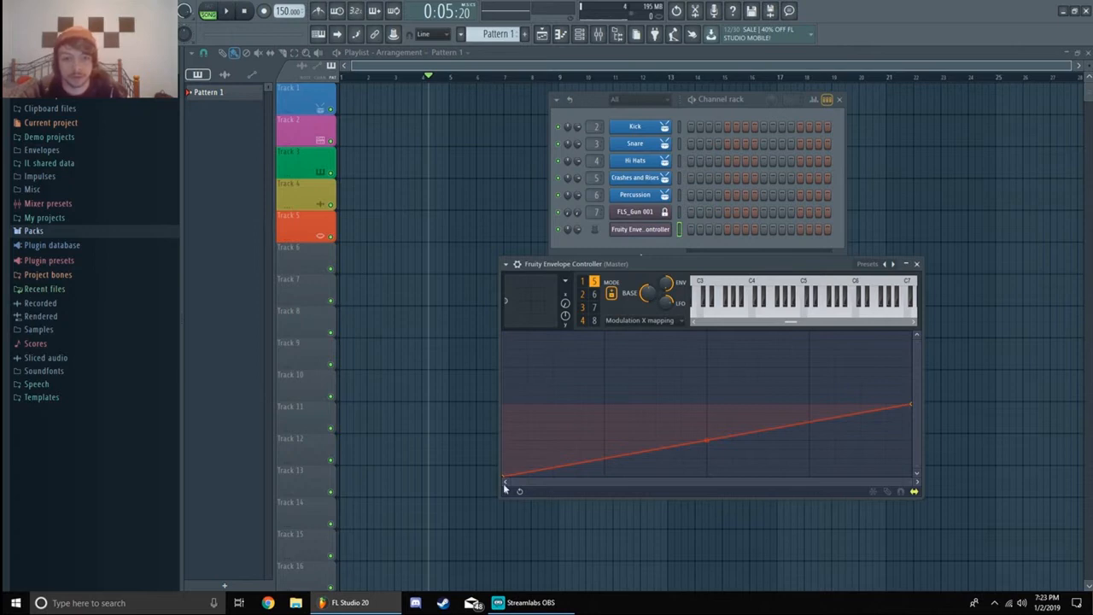
click(634, 212)
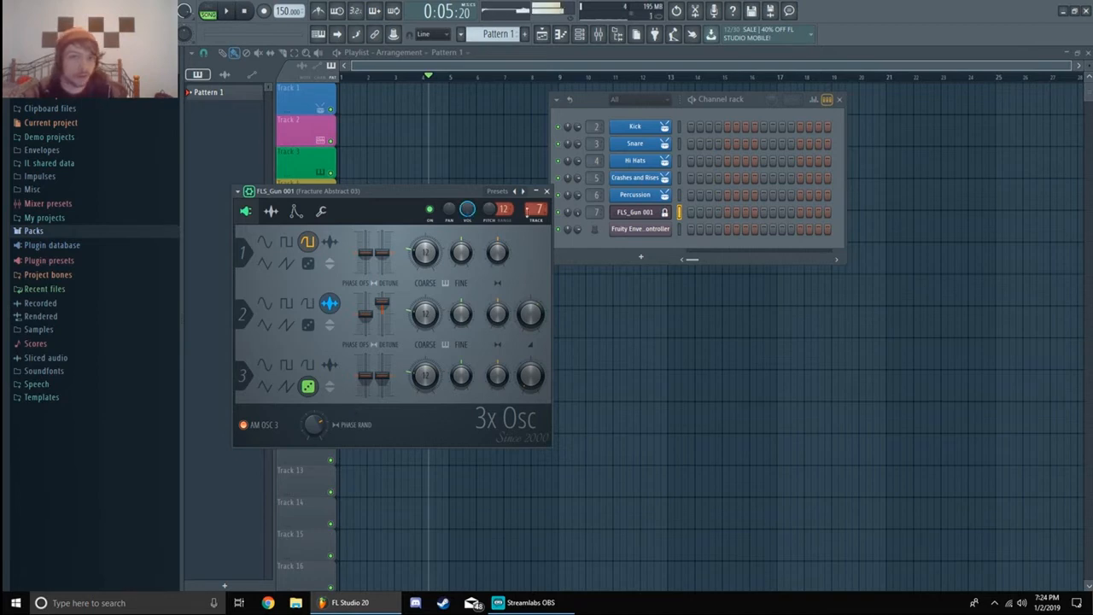
click(546, 191)
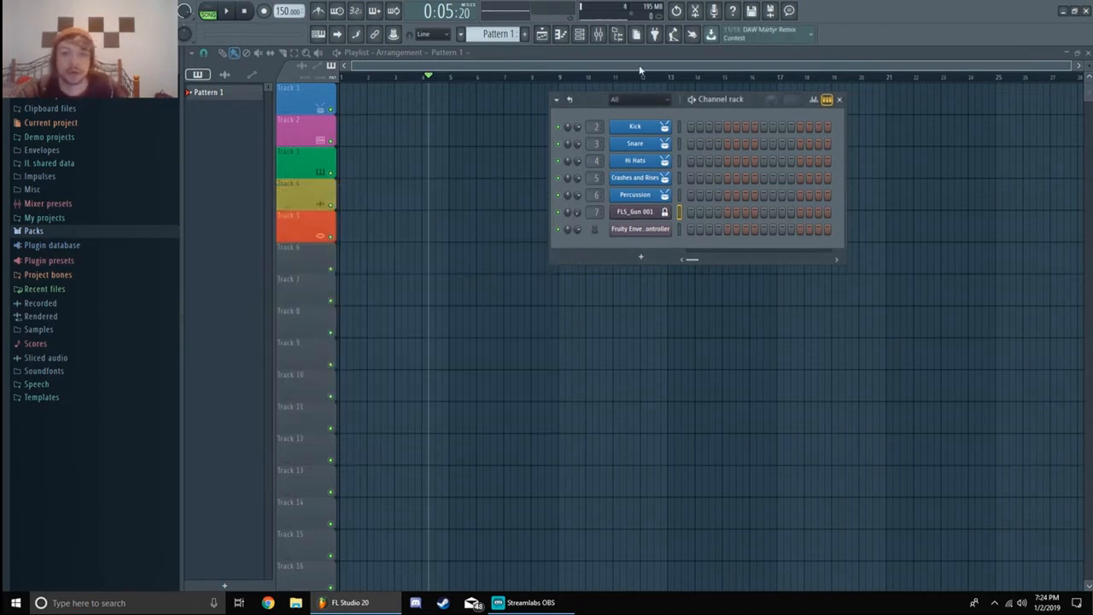
Enable the Fruity Multiband Compressor on the Fracture Abstract 03 mixer track and load its Bright preset.
click(597, 34)
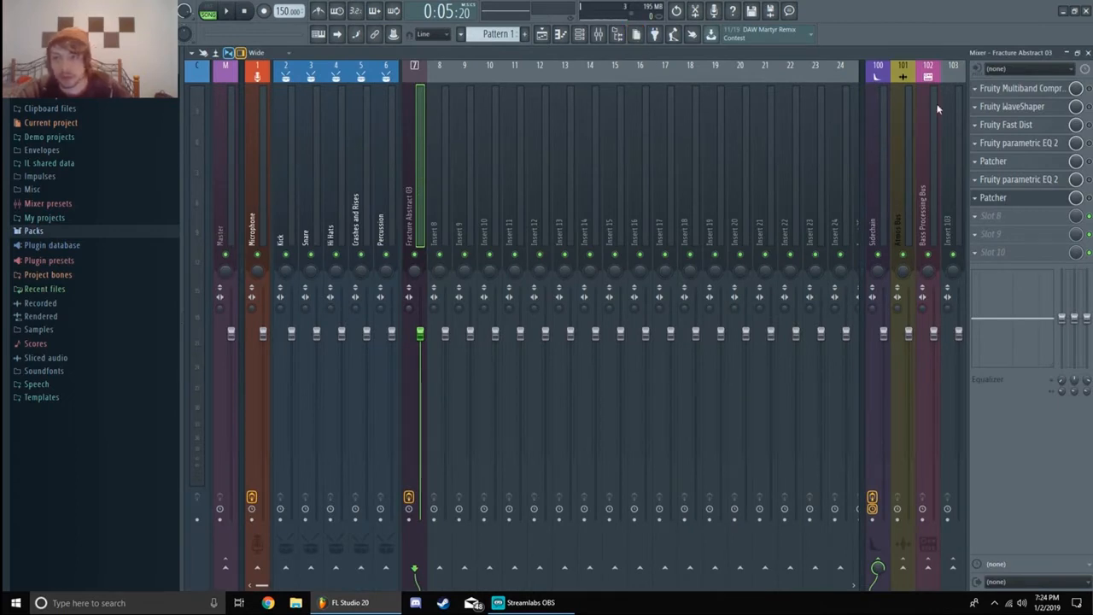
click(999, 90)
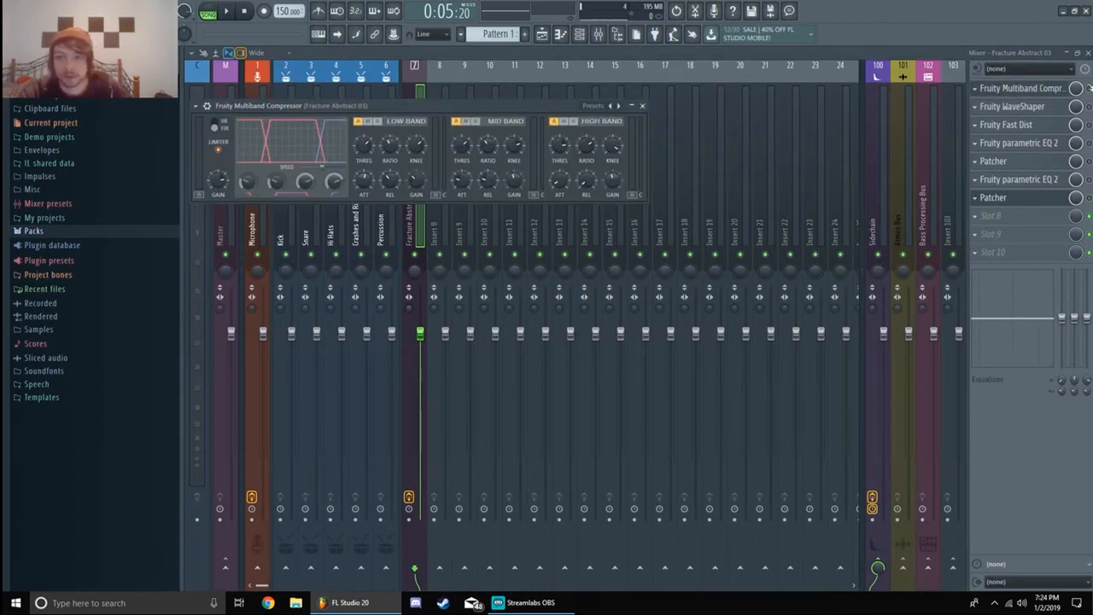
click(1088, 88)
click(1037, 89)
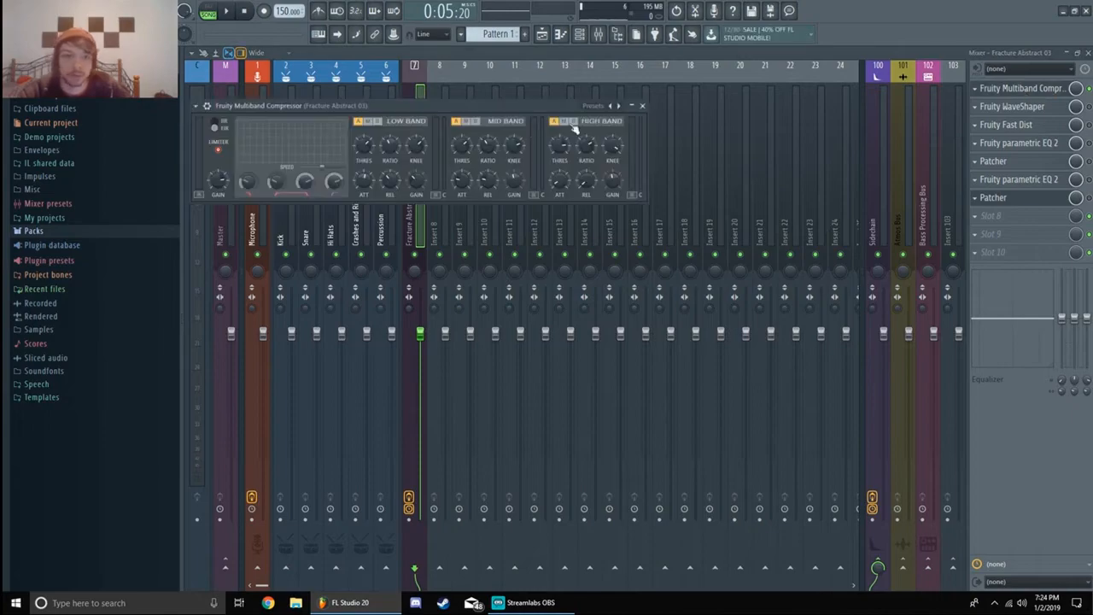
click(599, 106)
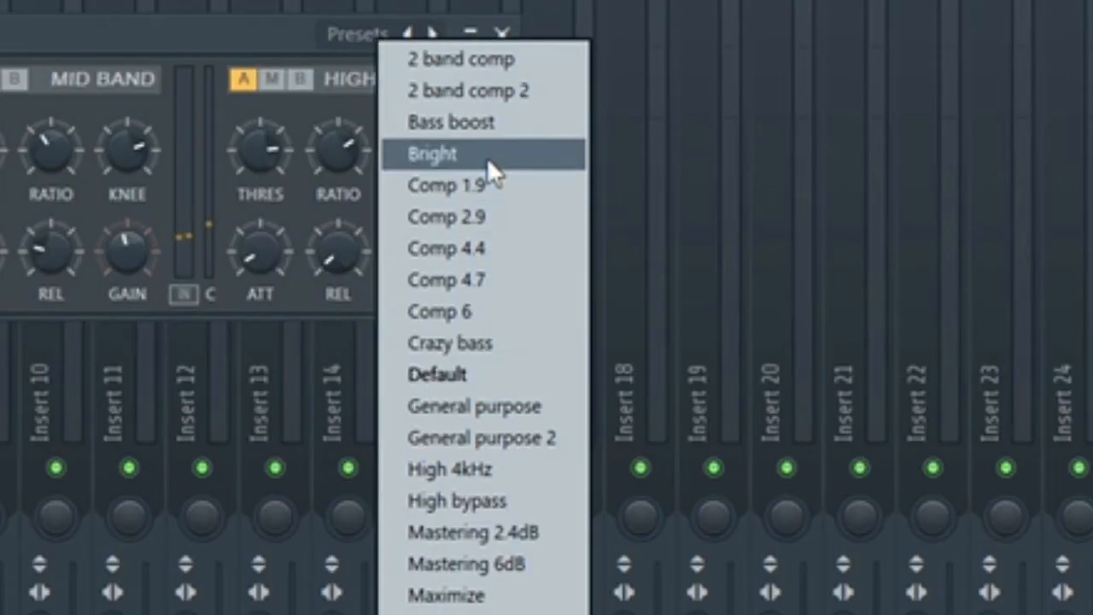
click(487, 157)
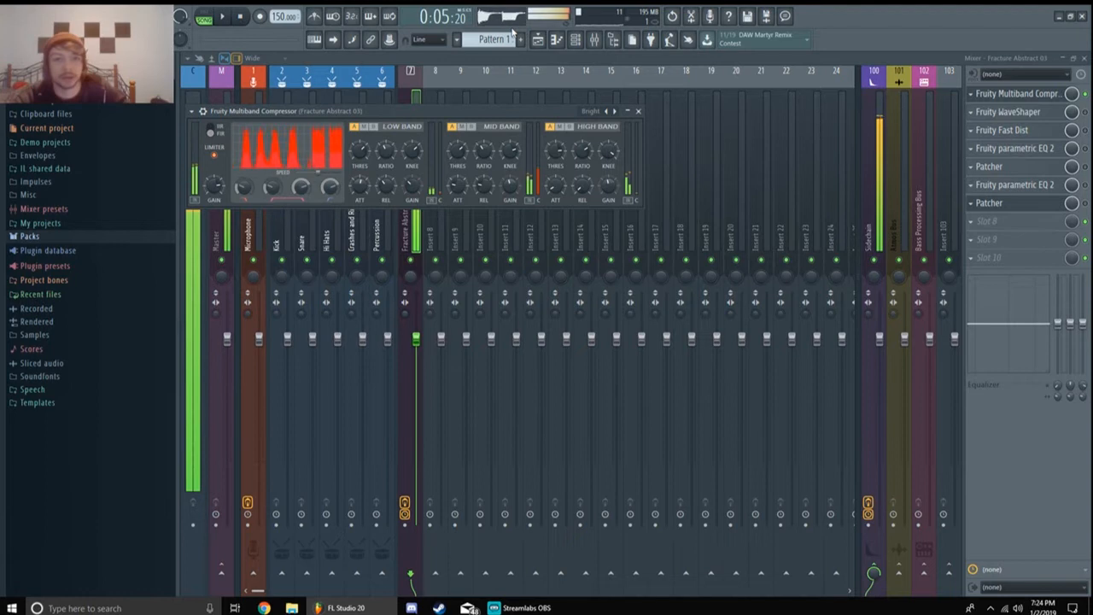
click(637, 111)
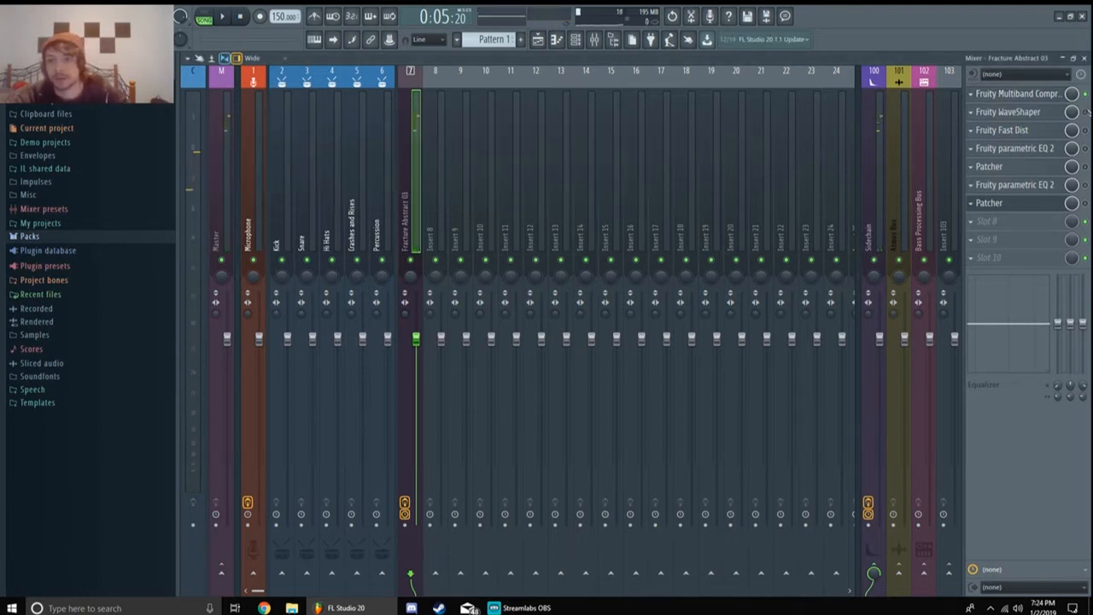
Enable Fruity WaveShaper and Fruity Fast Dist on the Fracture Abstract 03 track and examine their distortion curves.
click(1041, 113)
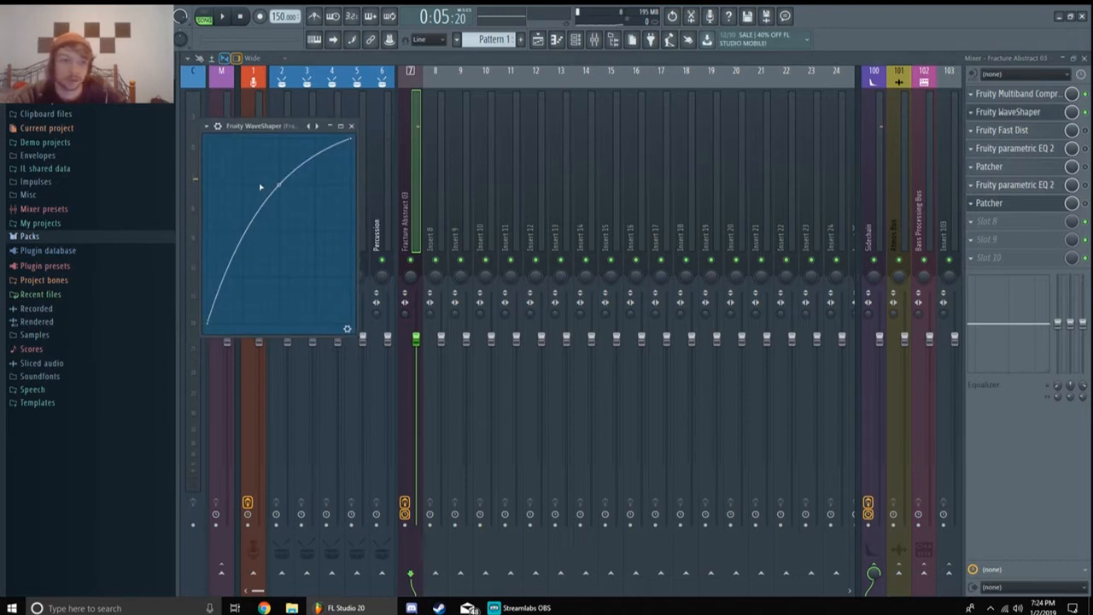
click(350, 126)
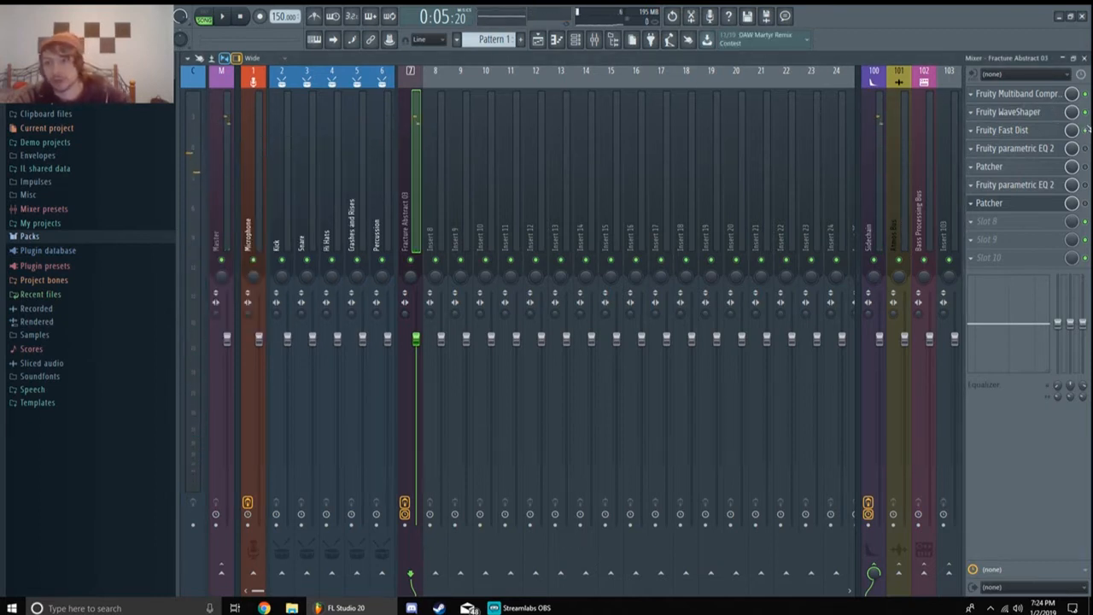
click(1030, 132)
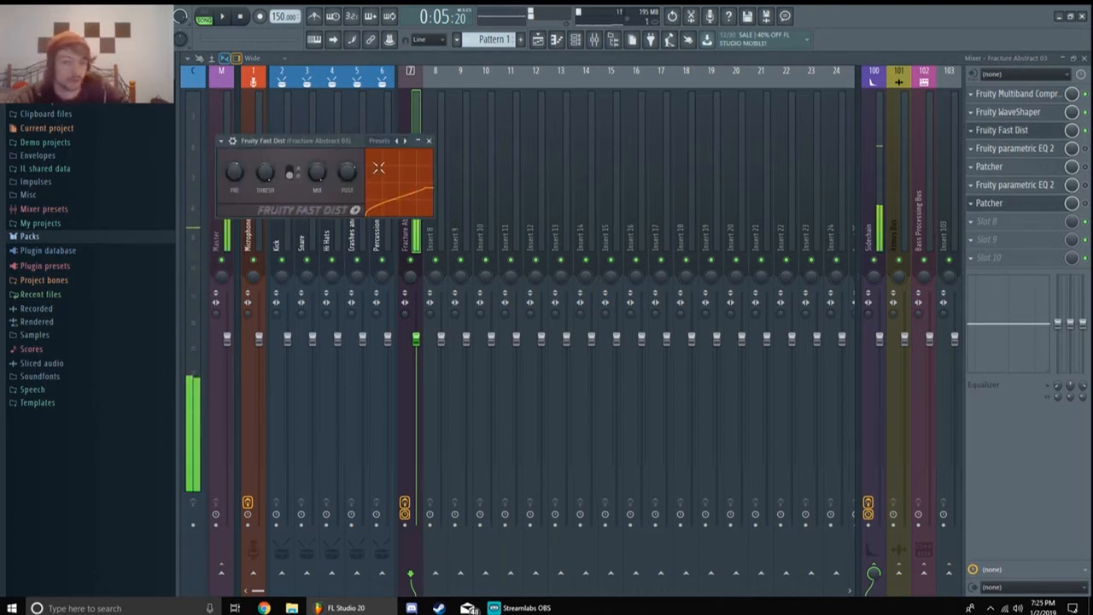
click(1033, 133)
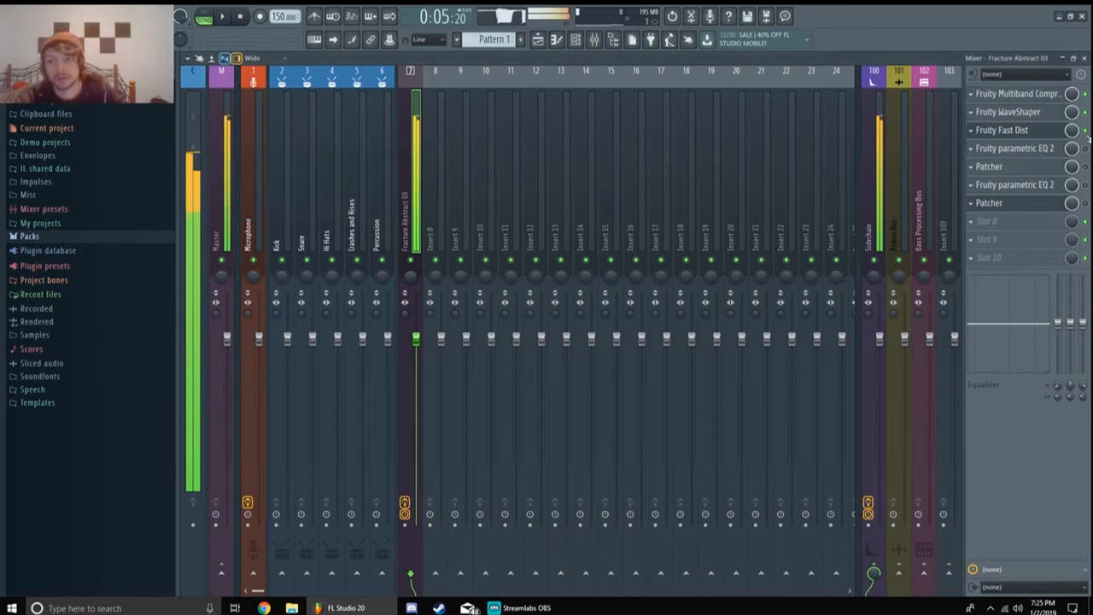
click(1034, 133)
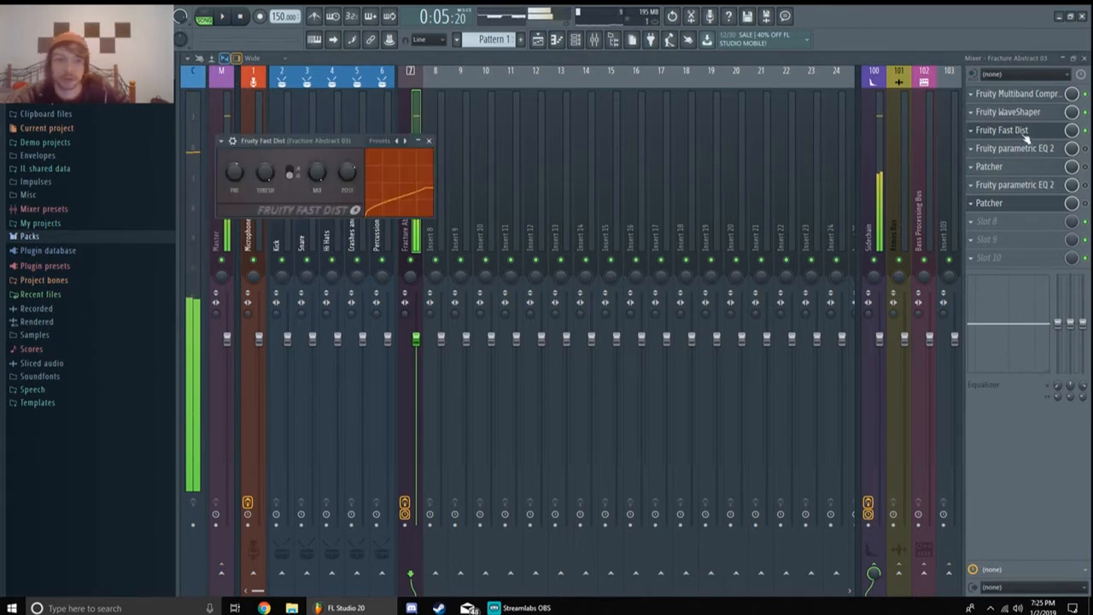
Enable the first Fruity parametric EQ 2, try the second one, and compare the sound with the first EQ off and on.
click(1047, 149)
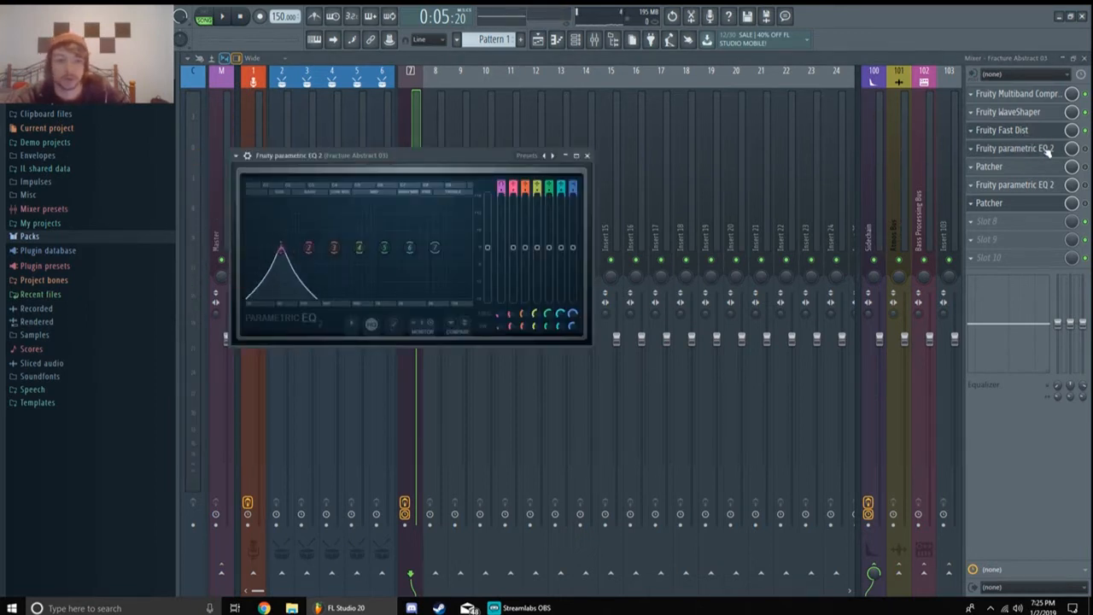
click(1085, 149)
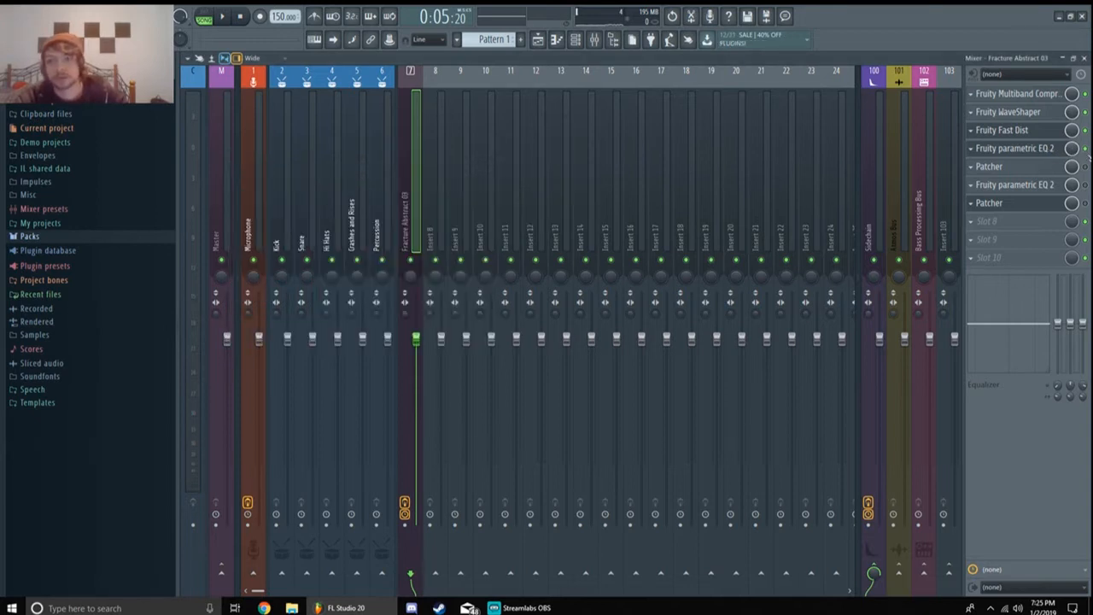
click(1043, 150)
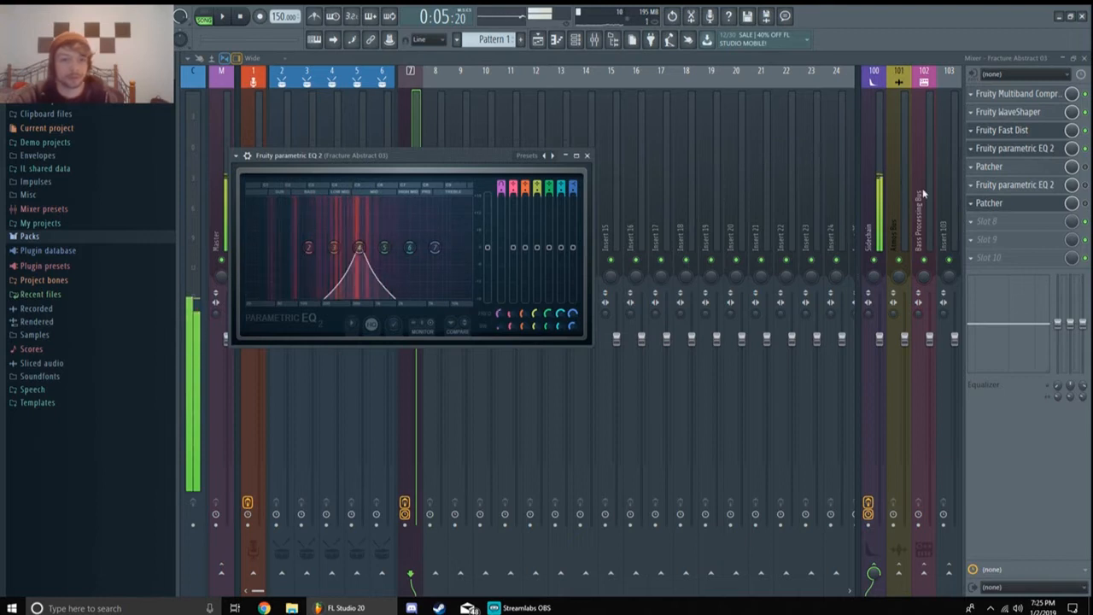
click(1086, 186)
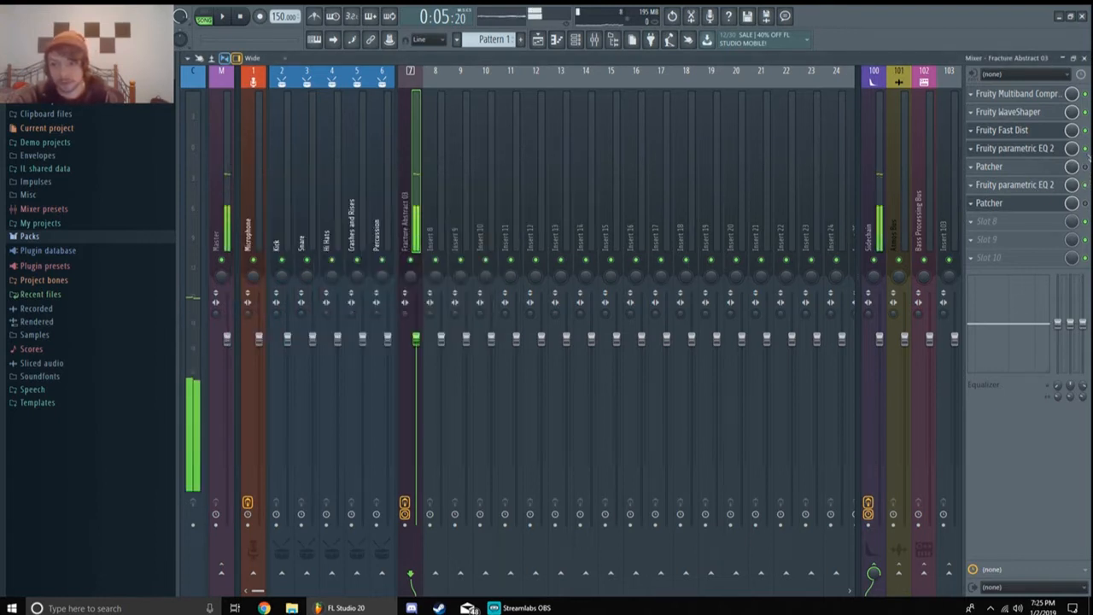
click(1086, 150)
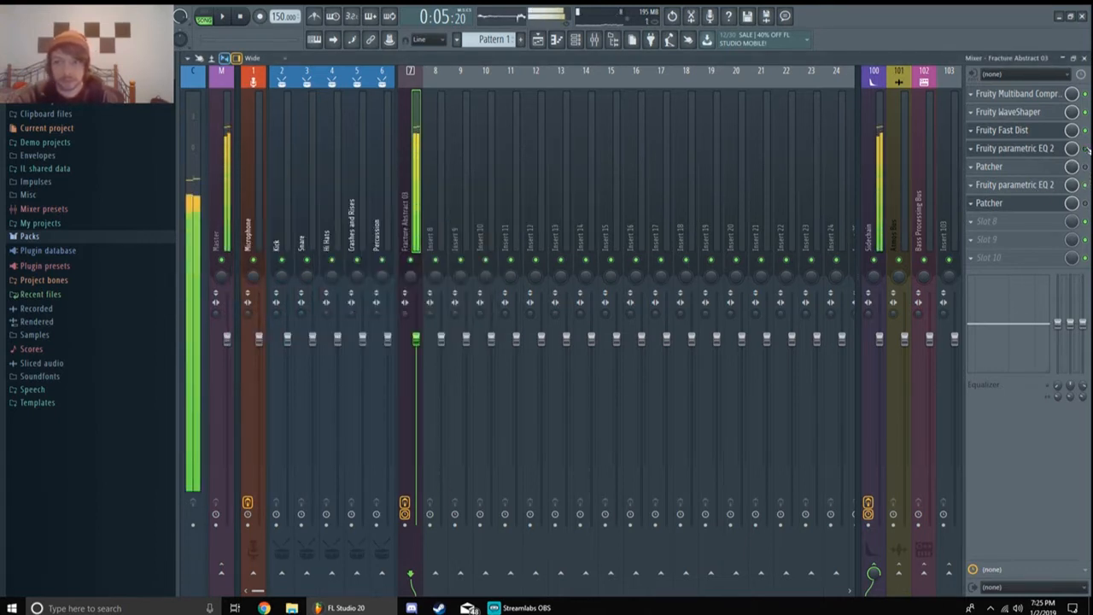
click(1085, 149)
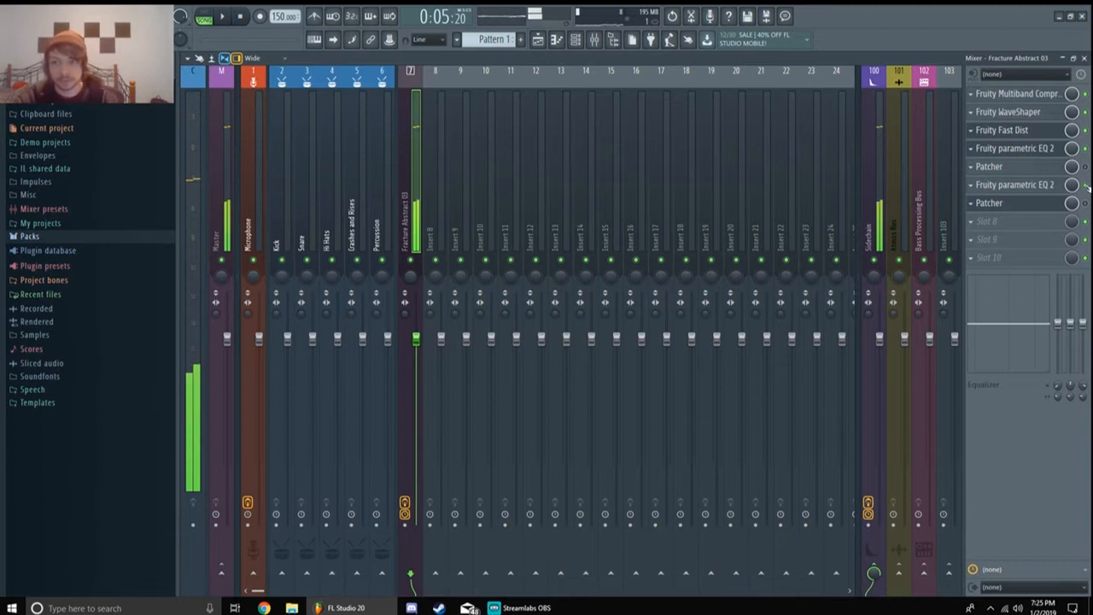
click(1055, 149)
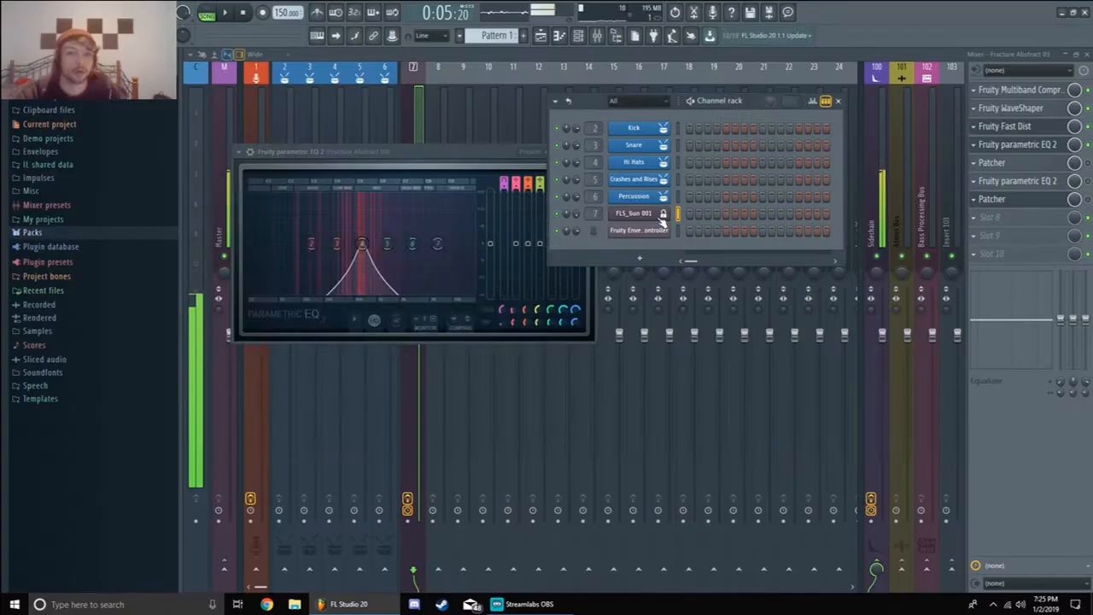
Revisit the FLS_Gun 001 channel and check the controller link of band 1's frequency in the first Fruity parametric EQ 2.
click(655, 216)
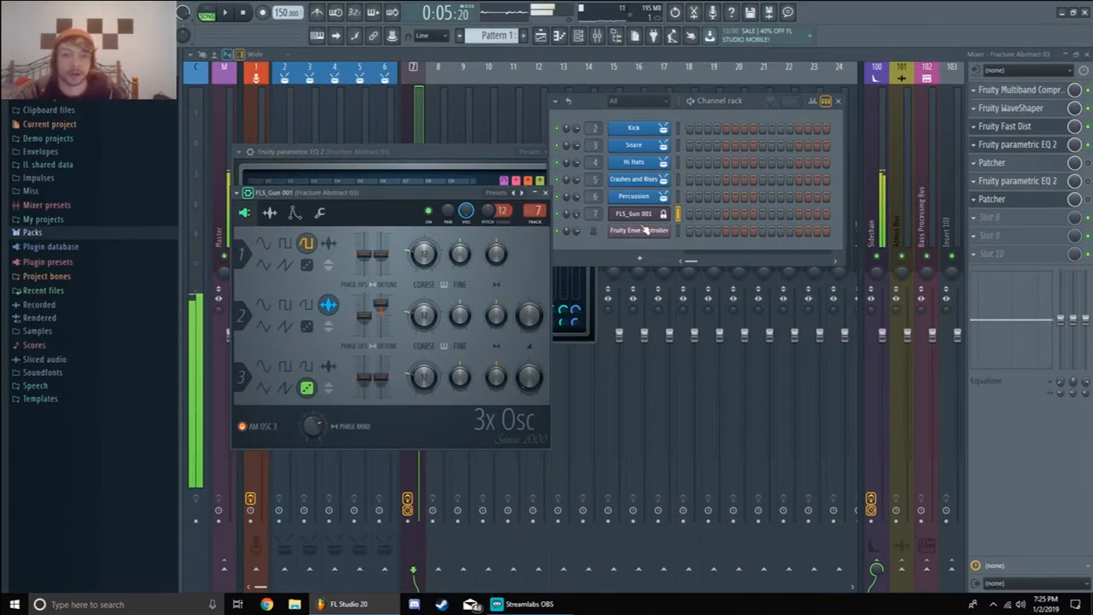
click(545, 192)
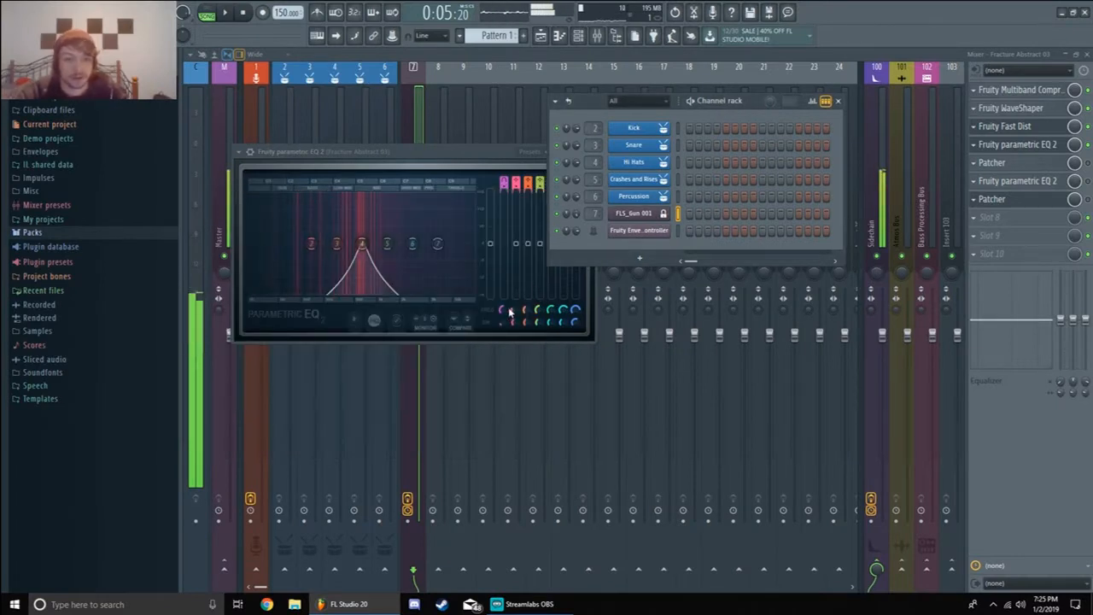
right_click(505, 310)
click(549, 435)
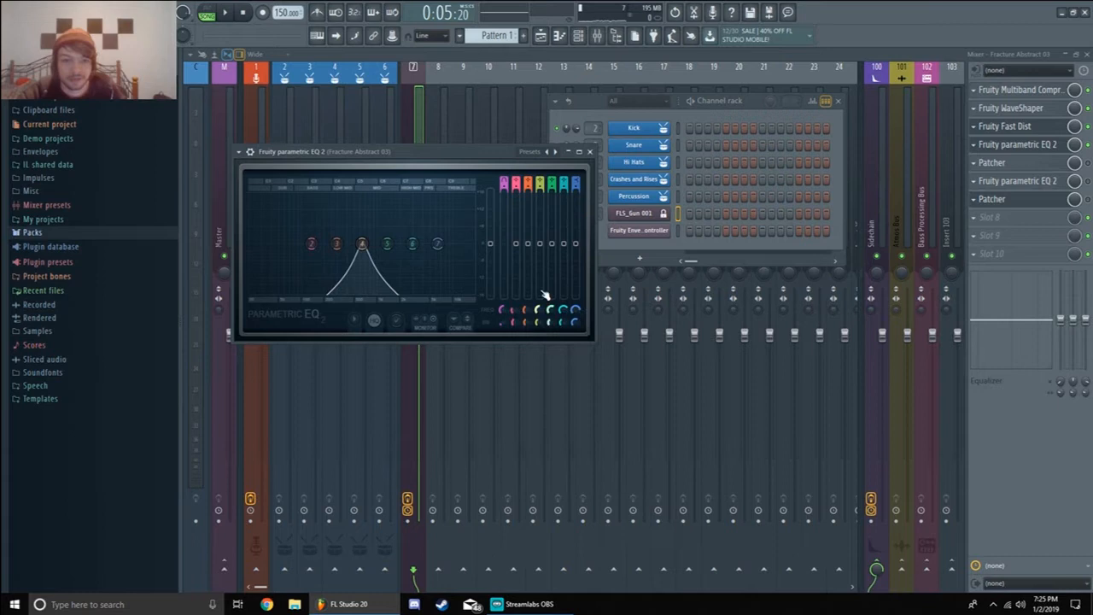
Paste the copied 50% value onto the end point of articulator 1's Modulation X mapping in the Fruity Envelope Controller.
click(651, 232)
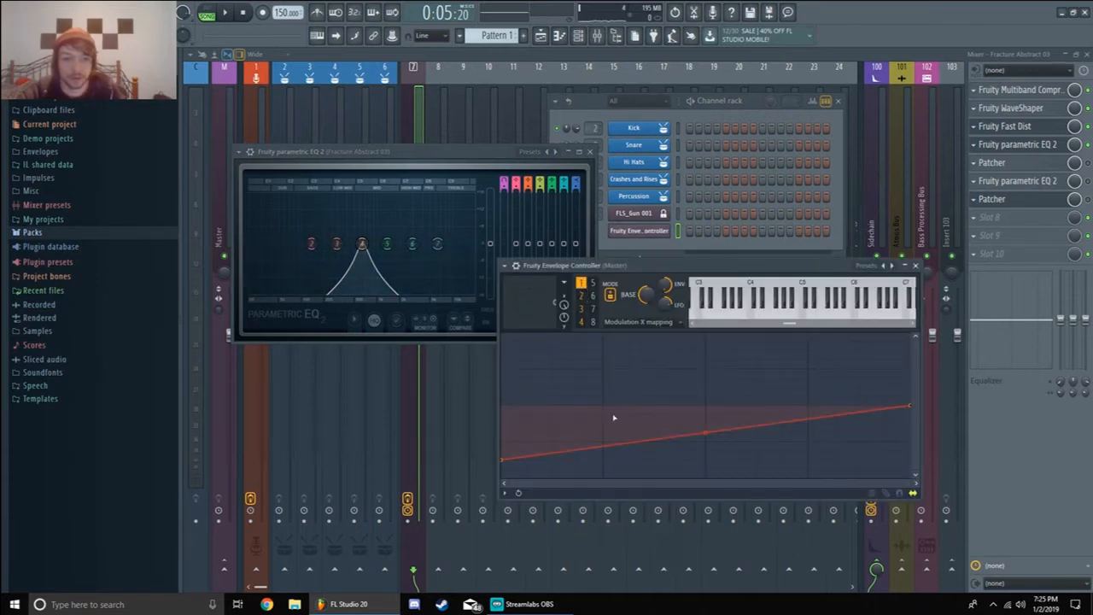
right_click(911, 405)
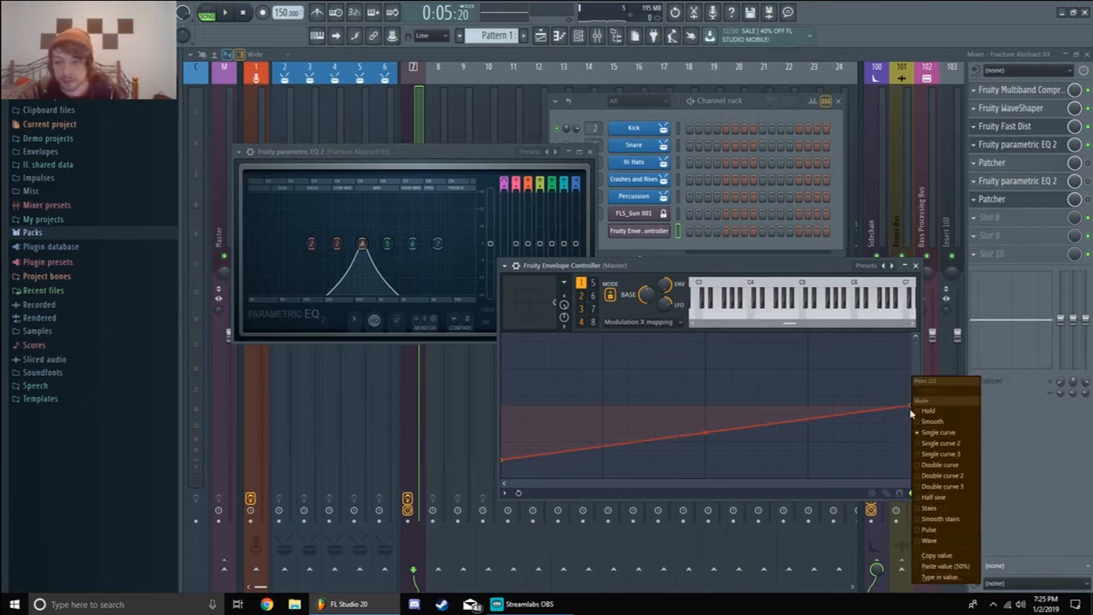
click(949, 565)
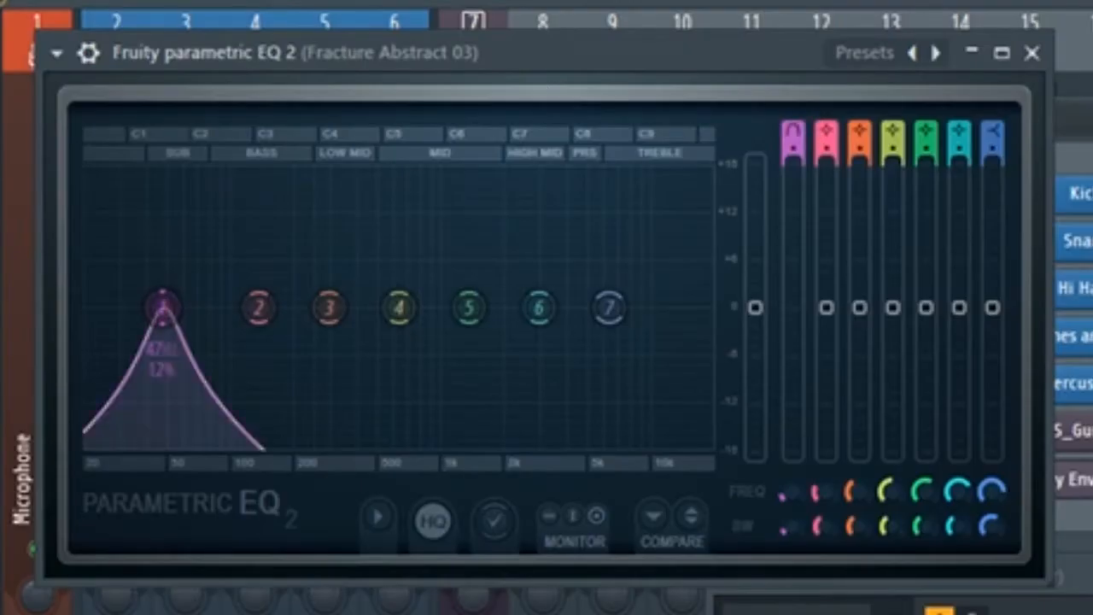
Try a shelf filter on band 1 of the Fruity parametric EQ 2, return it to band pass and audition it.
mouse_move(793, 131)
mouse_down()
mouse_move(793, 157)
mouse_move(793, 123)
mouse_up()
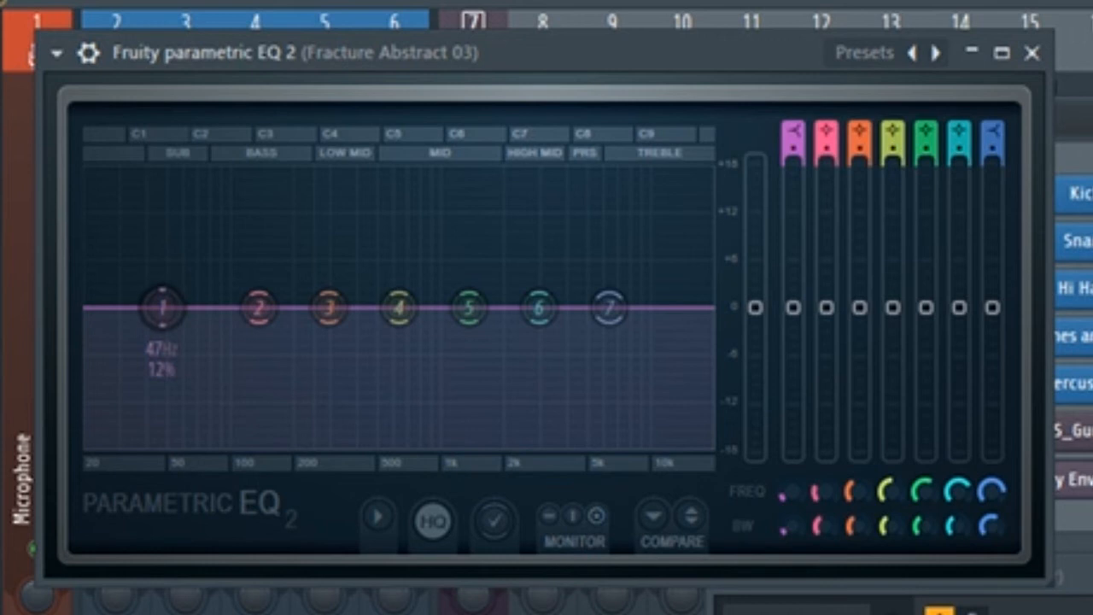
drag(793, 129, 793, 158)
key(space)
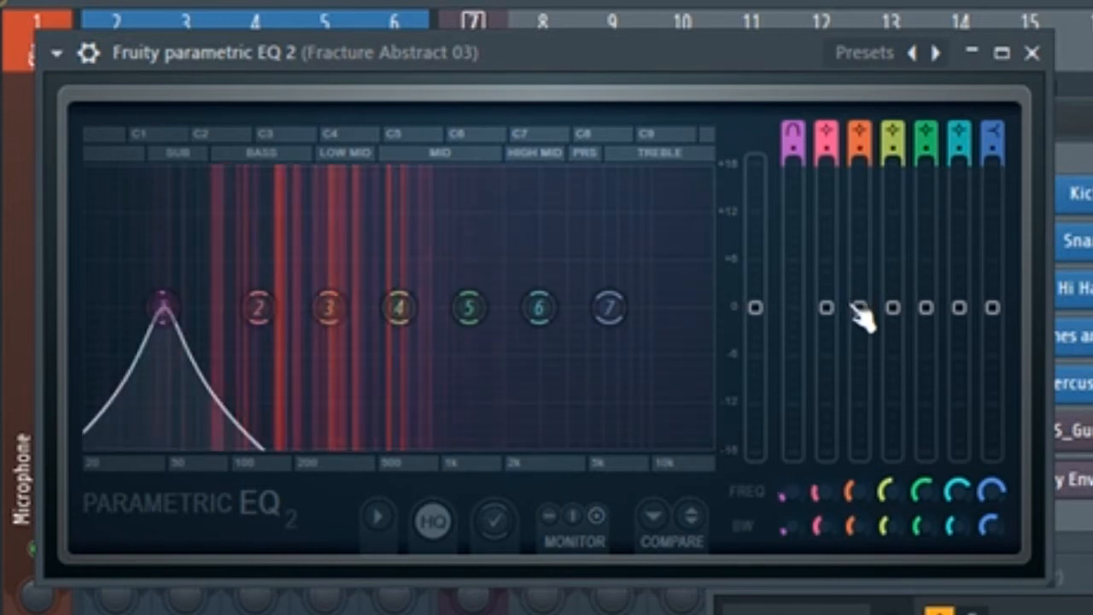
Close the Fruity parametric EQ 2 and open the effect map of the first Patcher on the Fracture Abstract 03 track.
click(1031, 52)
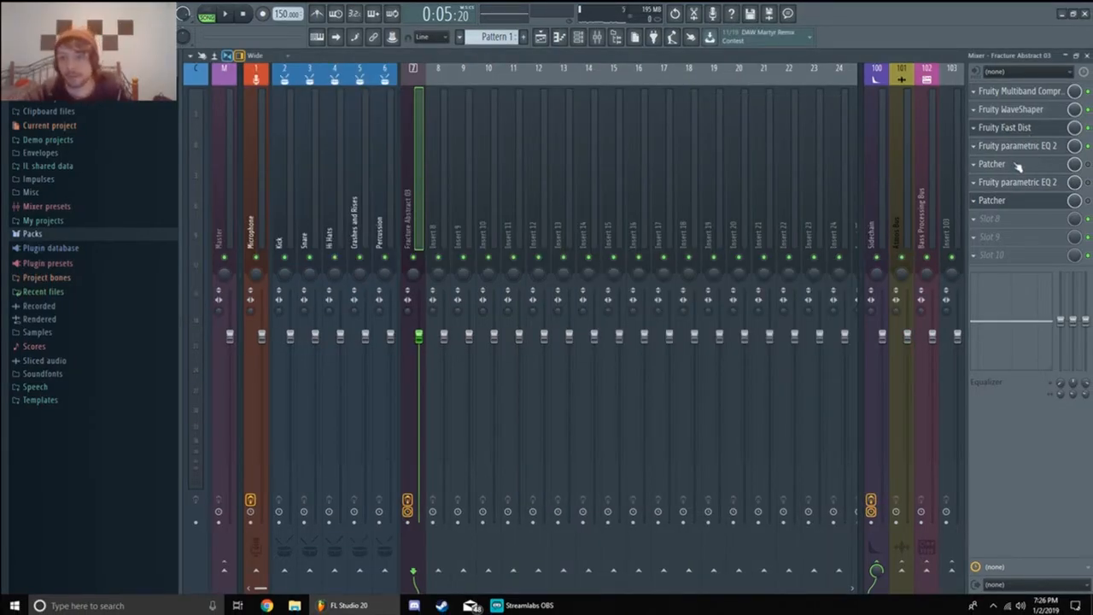
click(1016, 164)
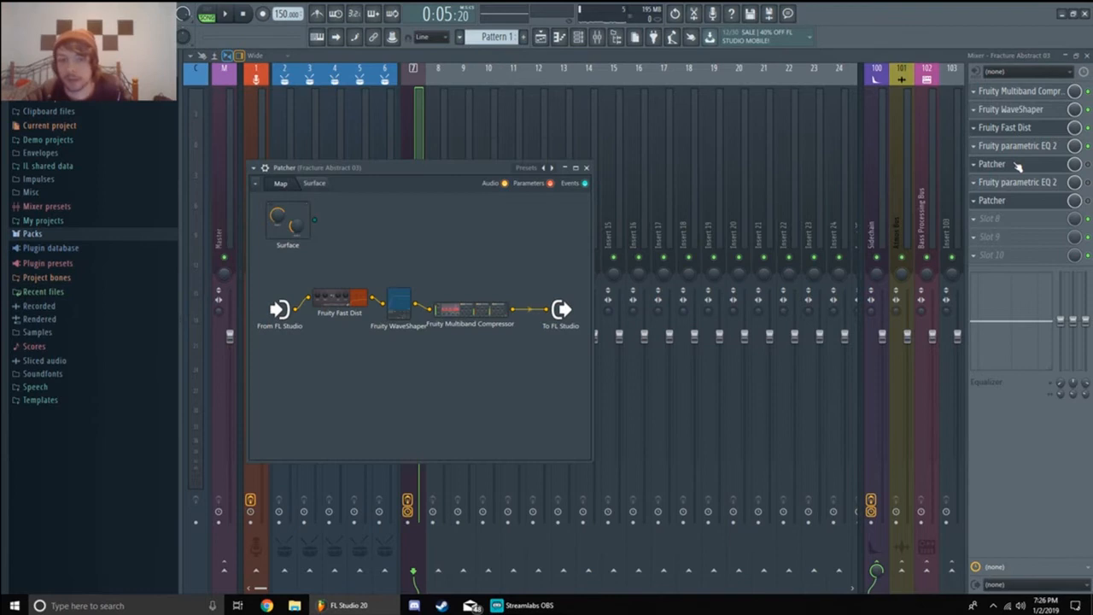
Show the first Patcher's map maximized and windowed, reposition its window, and glance at the second Patcher's map.
click(576, 168)
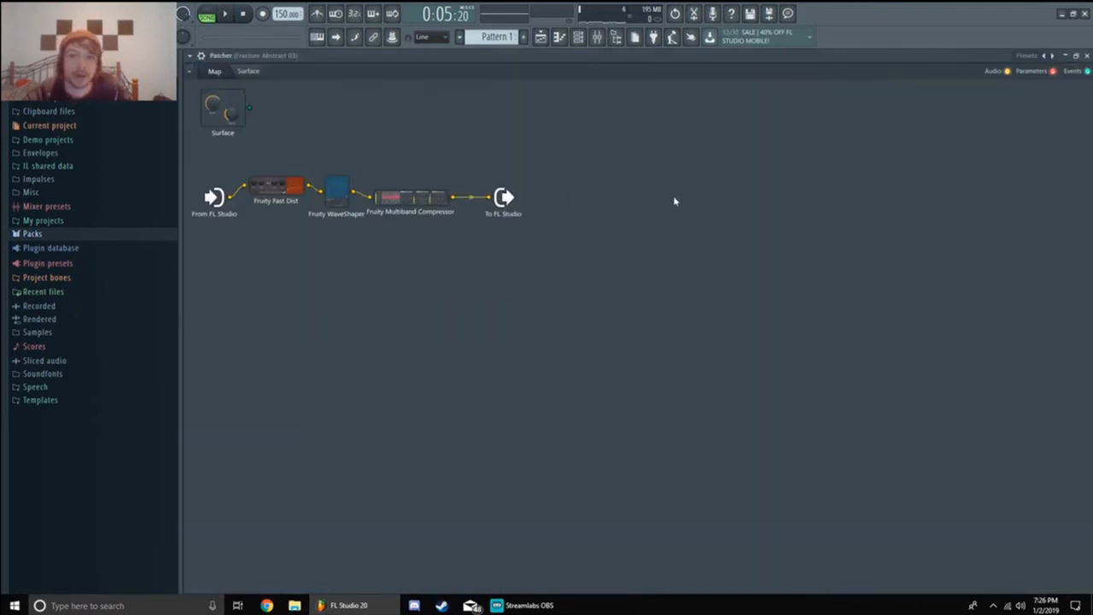
click(1076, 56)
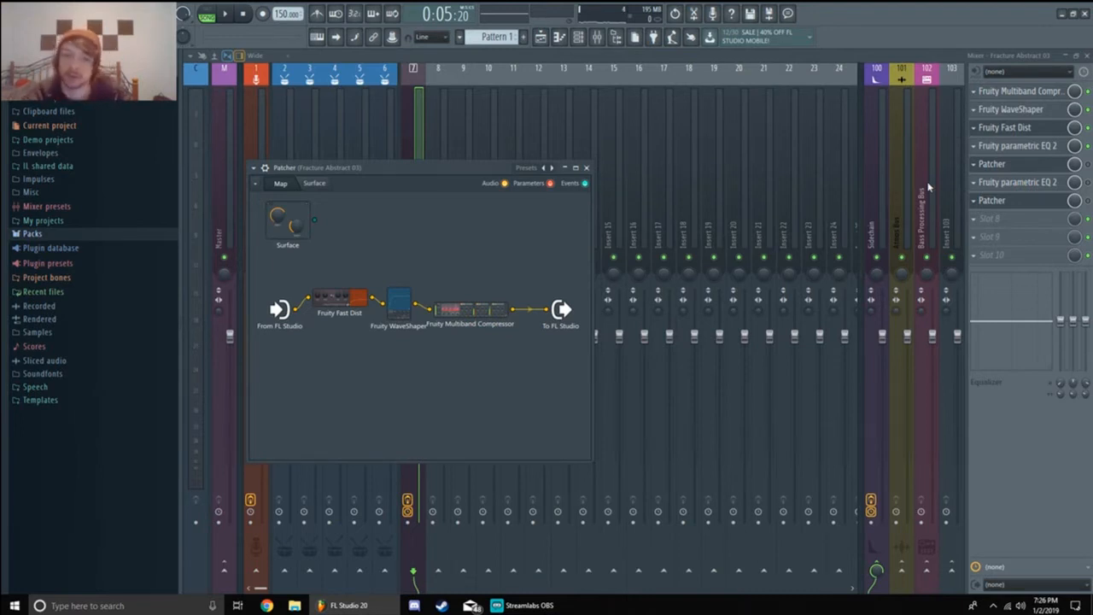
drag(416, 168, 581, 146)
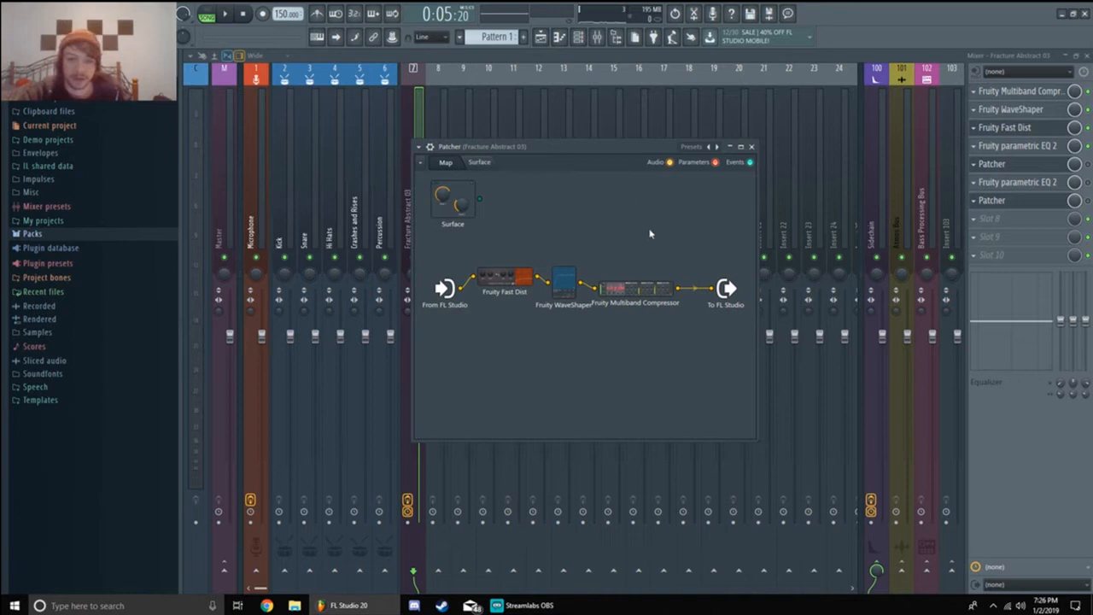
click(740, 146)
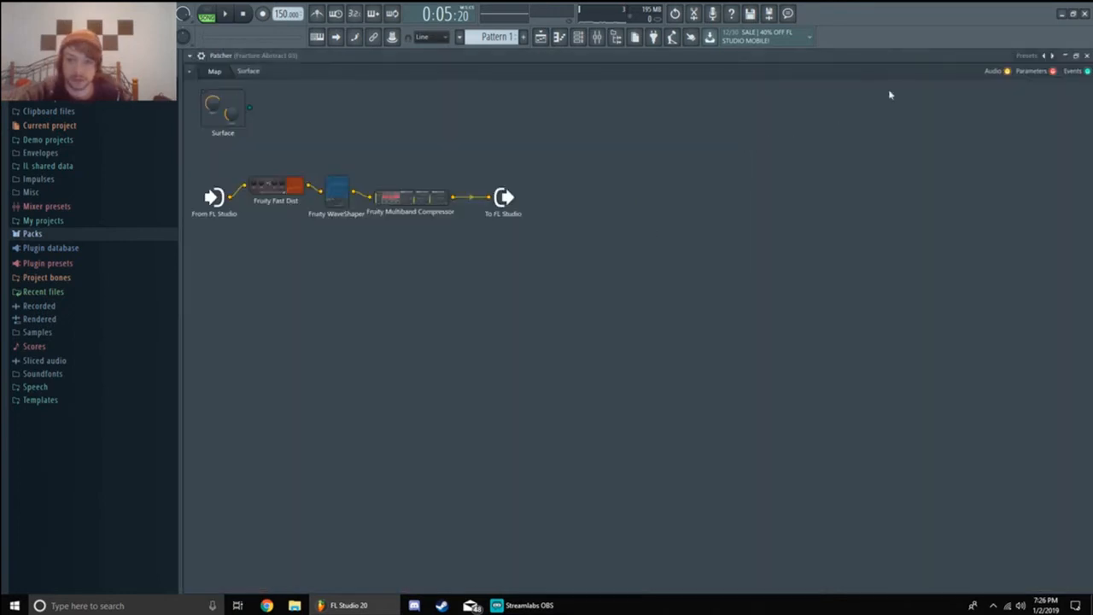
click(1074, 56)
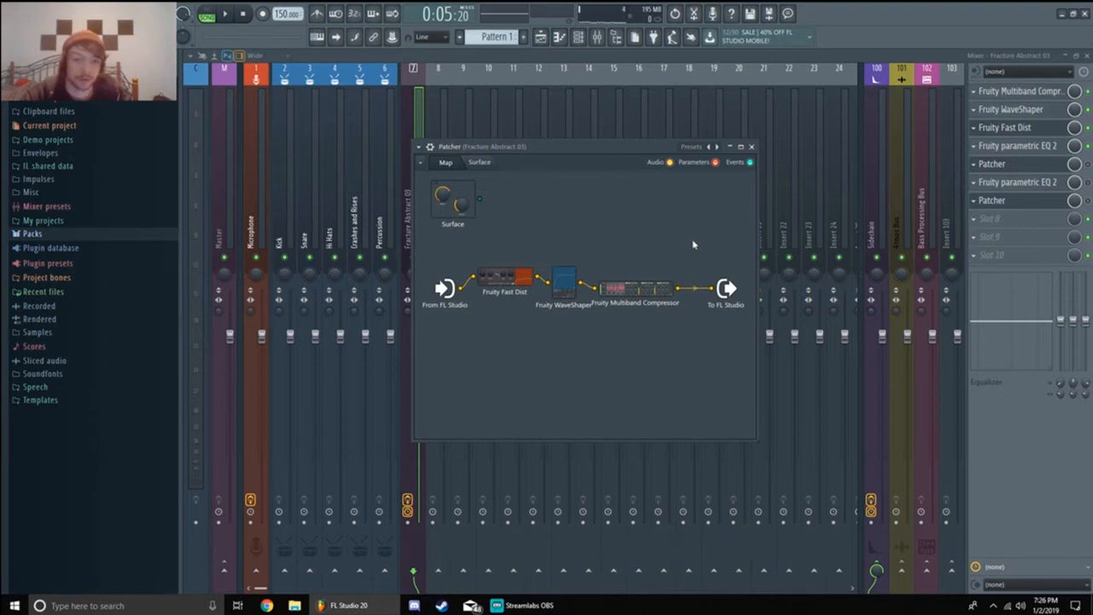
click(1008, 207)
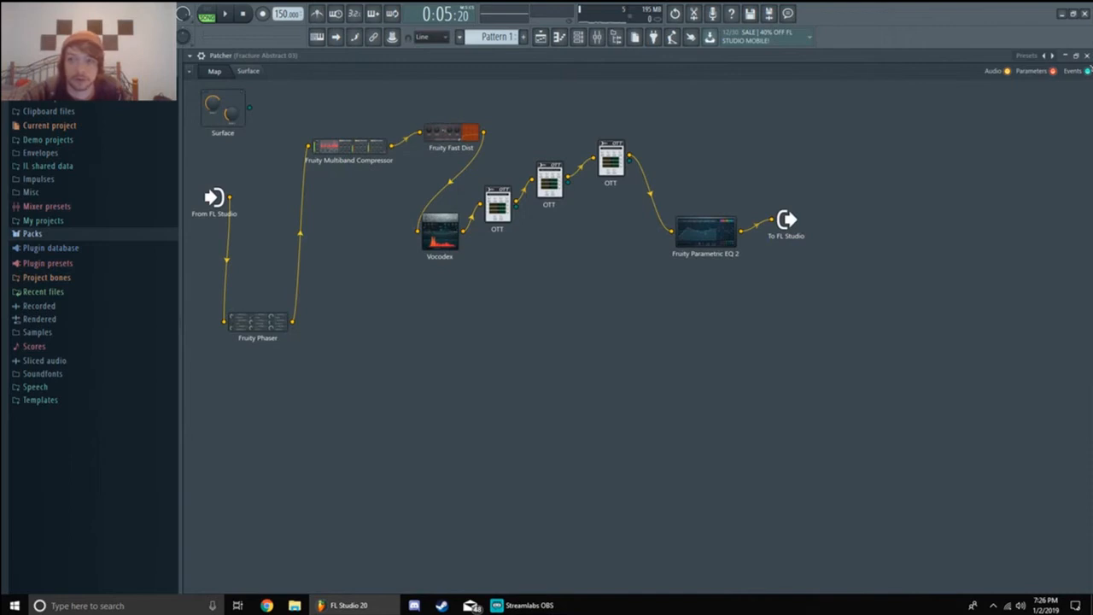
click(1086, 56)
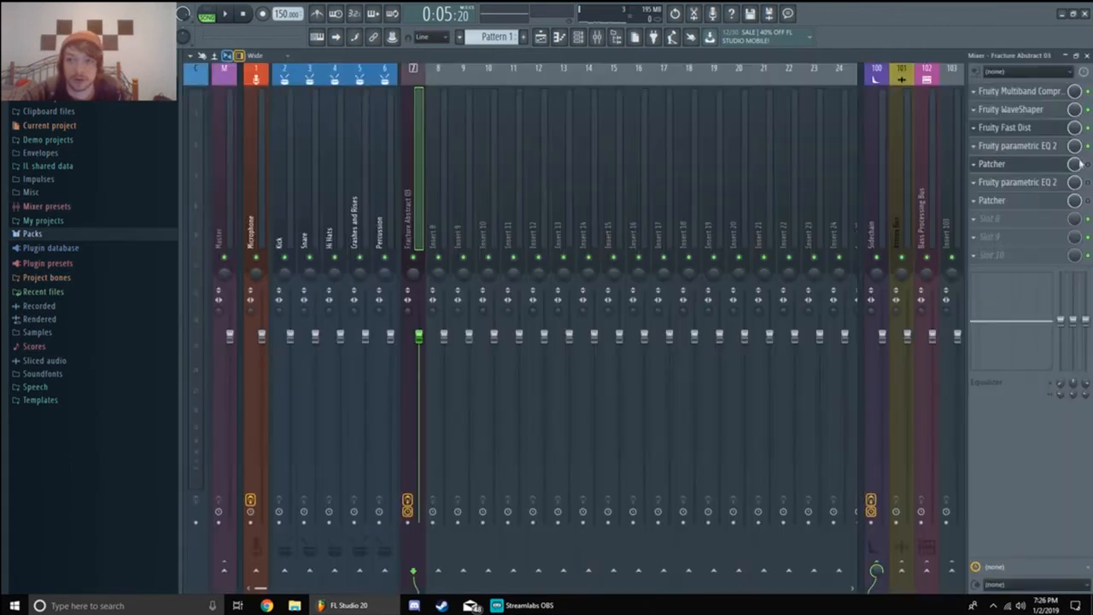
Inspect the Fruity Fast Dist, Fruity WaveShaper and Fruity Multiband Compressor settings inside the first Patcher.
click(1031, 169)
click(516, 282)
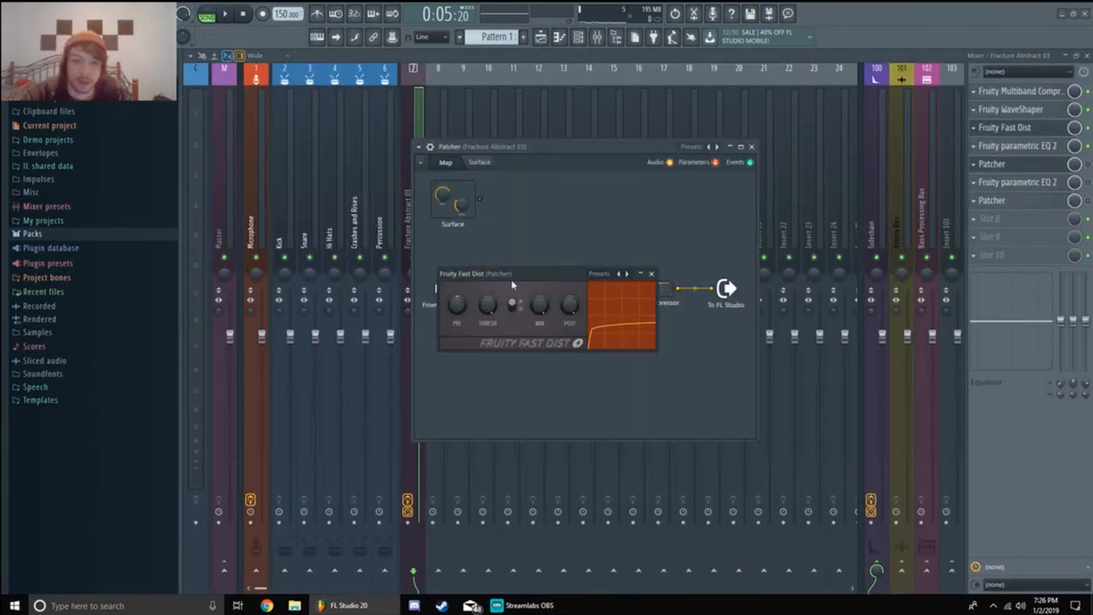
click(651, 275)
click(565, 287)
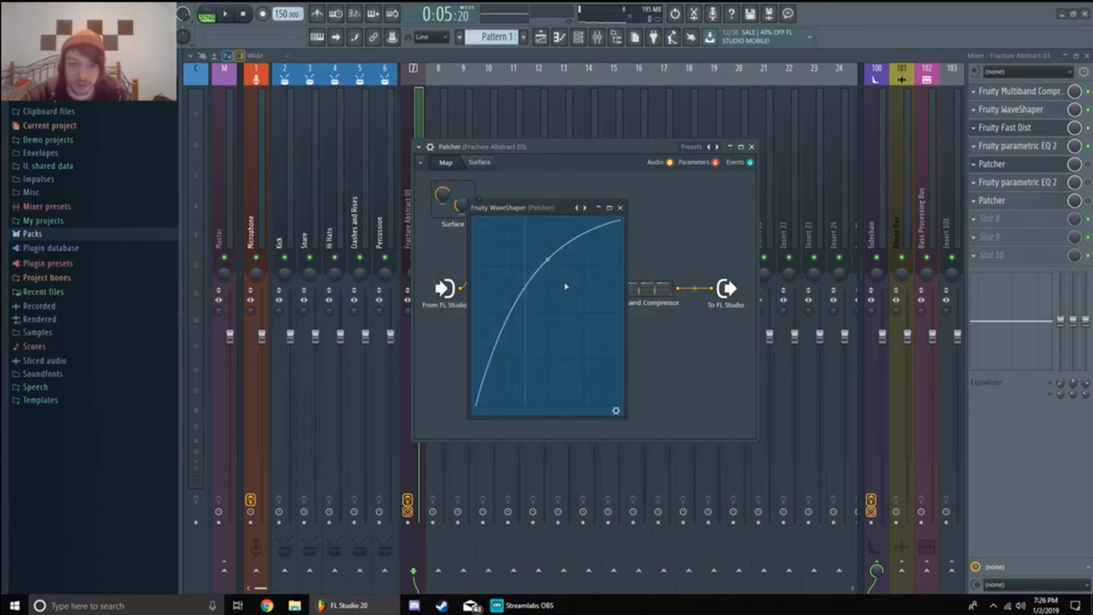
click(629, 227)
click(657, 294)
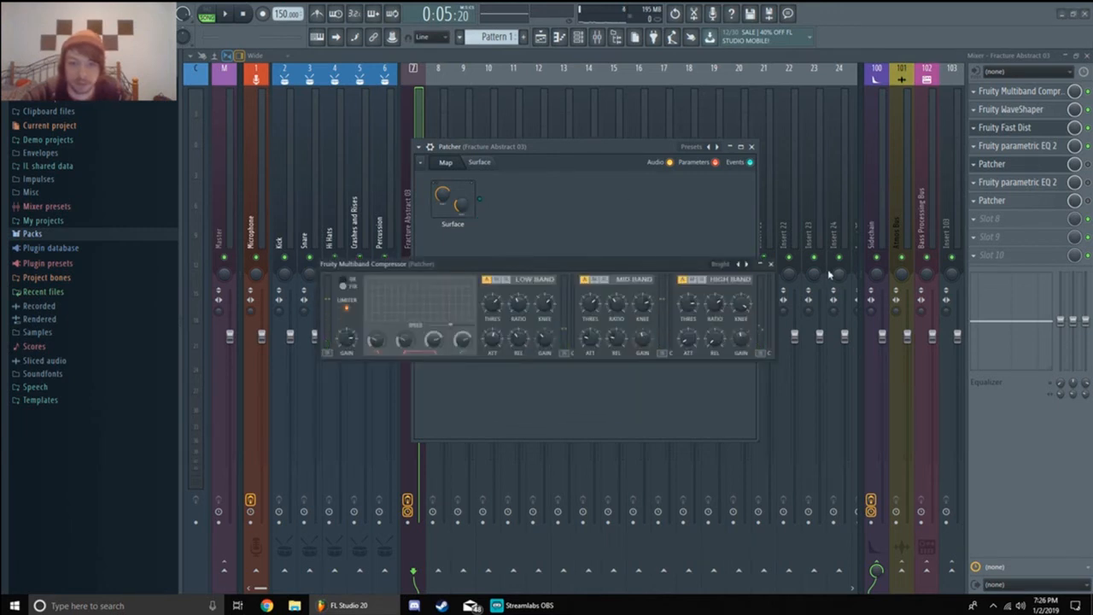
click(763, 262)
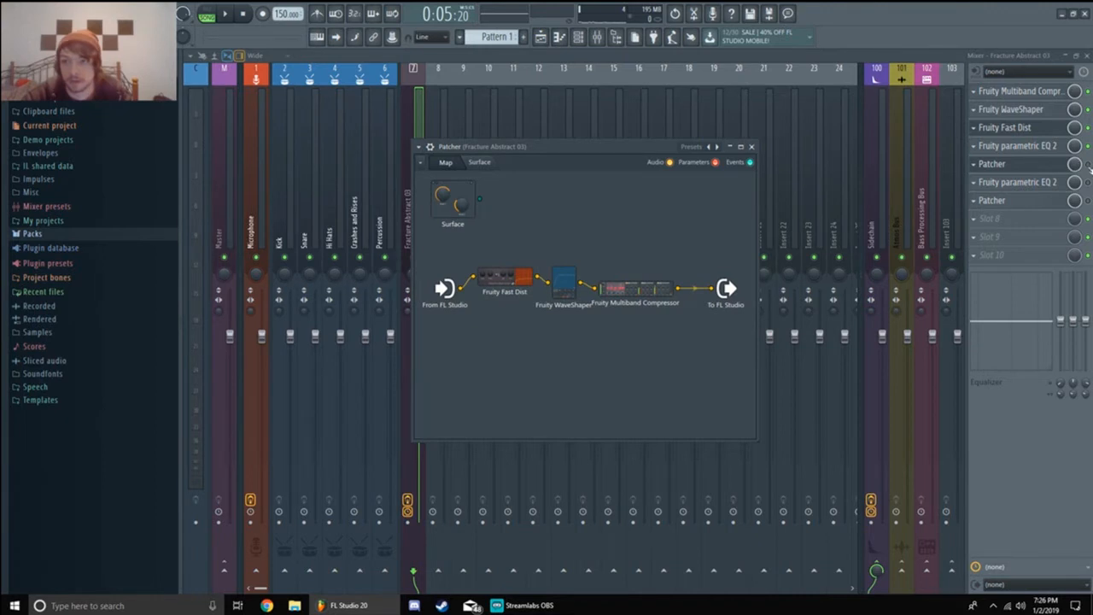
Enable the first Patcher on the Fracture Abstract 03 track and check its Fruity Fast Dist while auditioning the sound.
click(1088, 165)
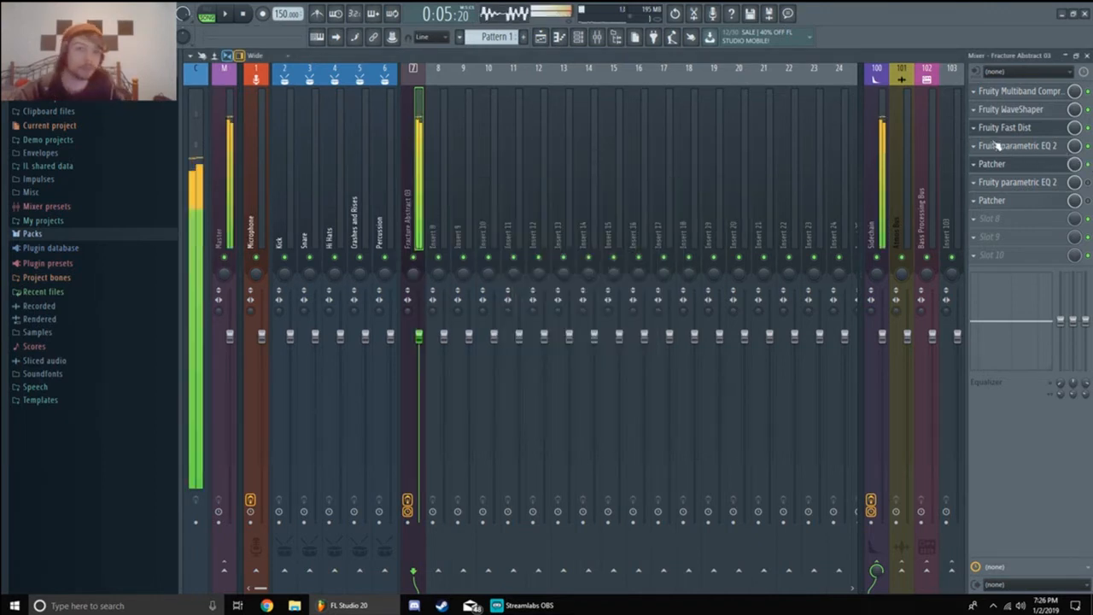
click(1011, 165)
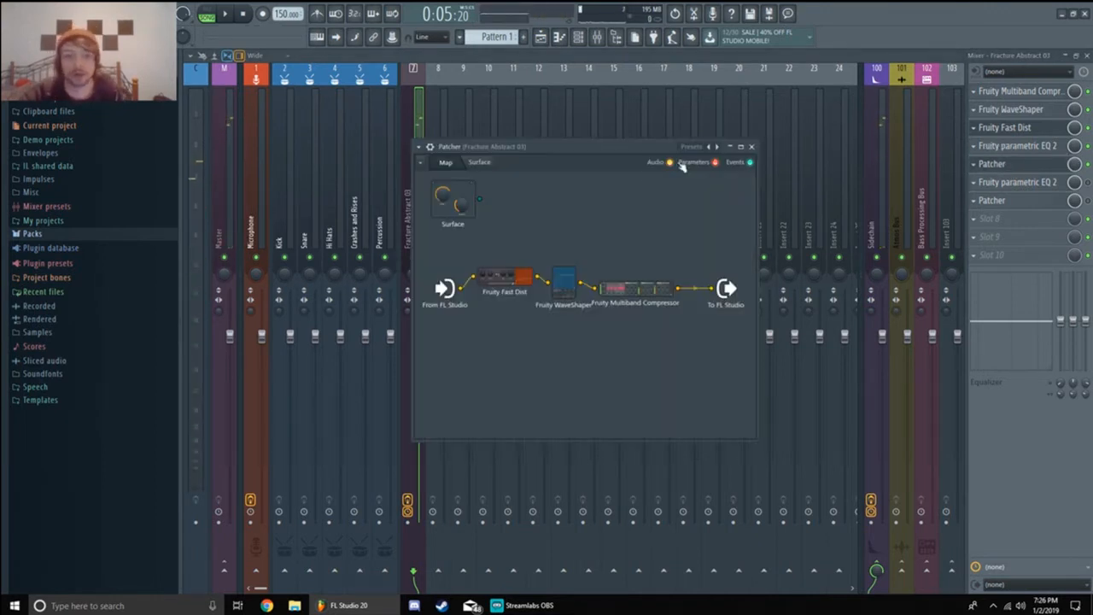
click(511, 275)
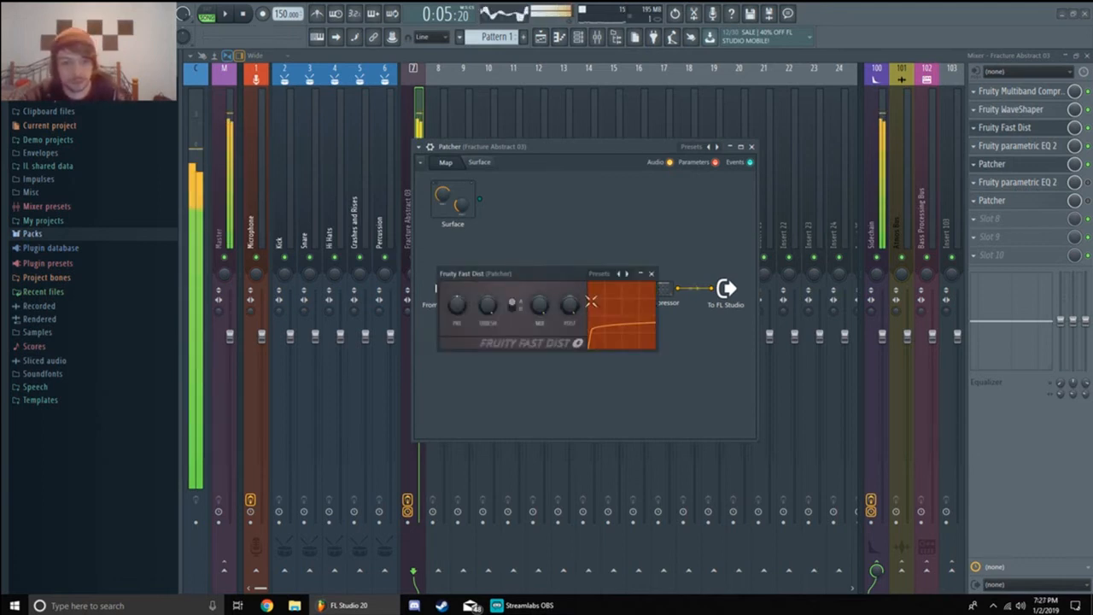
mouse_move(542, 303)
mouse_down()
mouse_move(542, 384)
mouse_move(542, 304)
mouse_up()
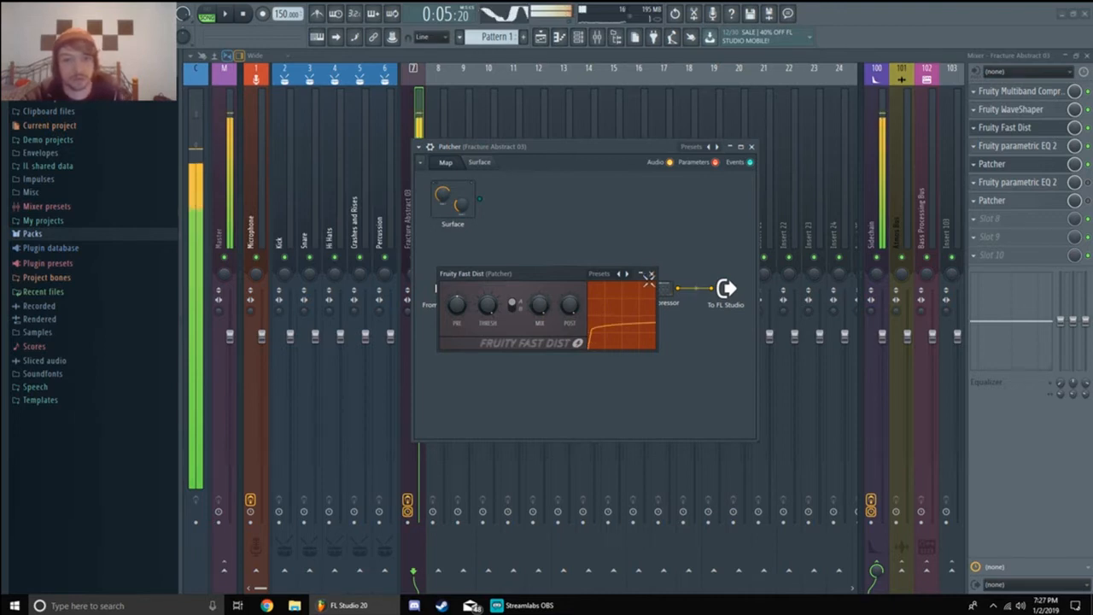
click(650, 274)
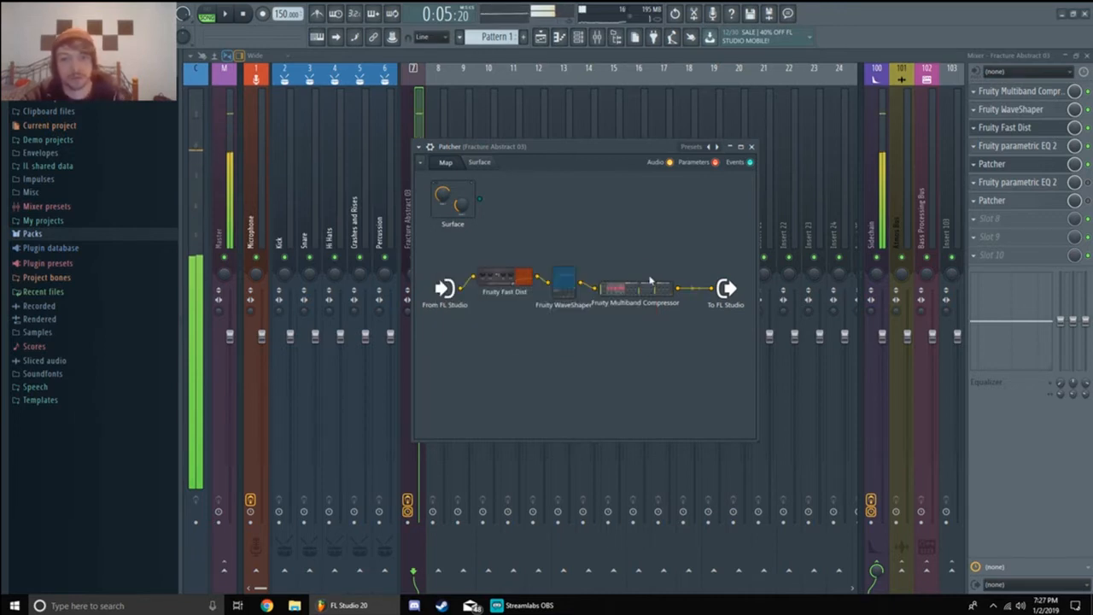
click(505, 293)
click(651, 274)
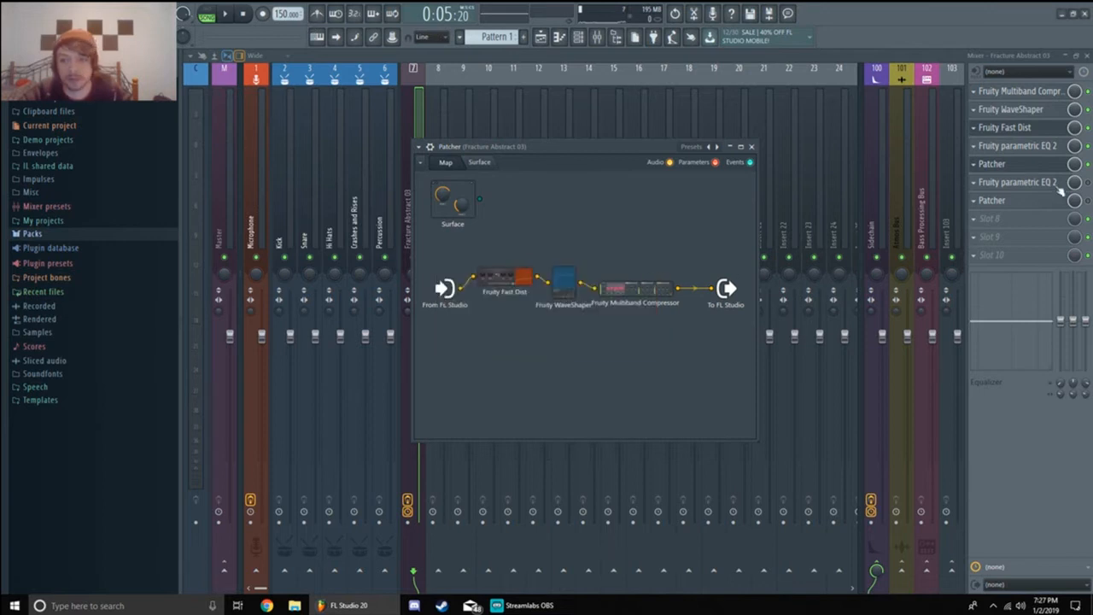
Enable the second Fruity parametric EQ 2 and pull band 5's gain down to the bottom of its range.
click(1041, 184)
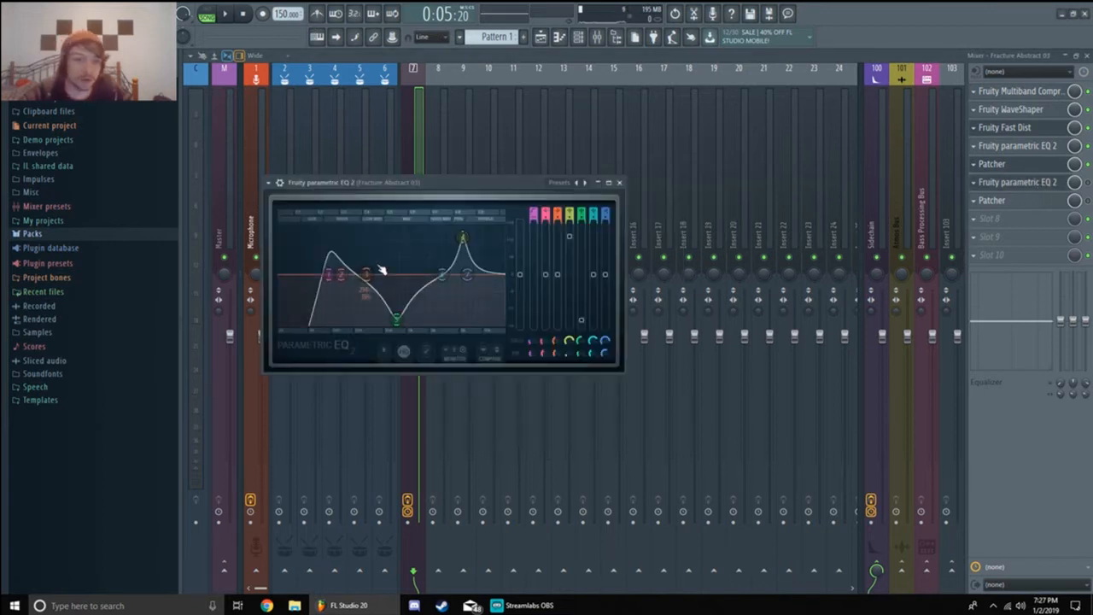
click(619, 181)
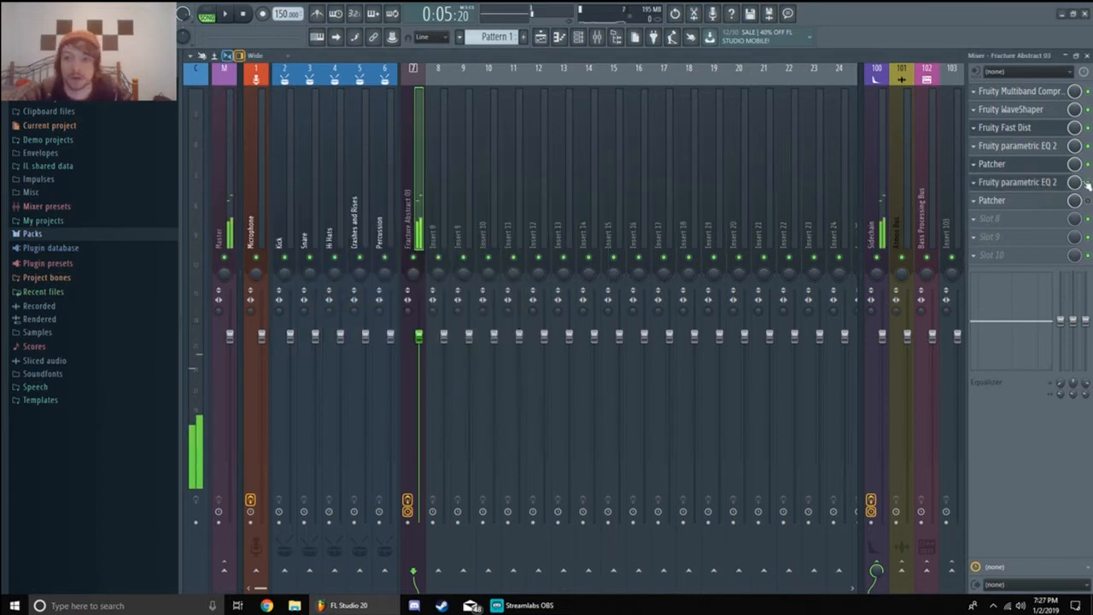
click(1004, 189)
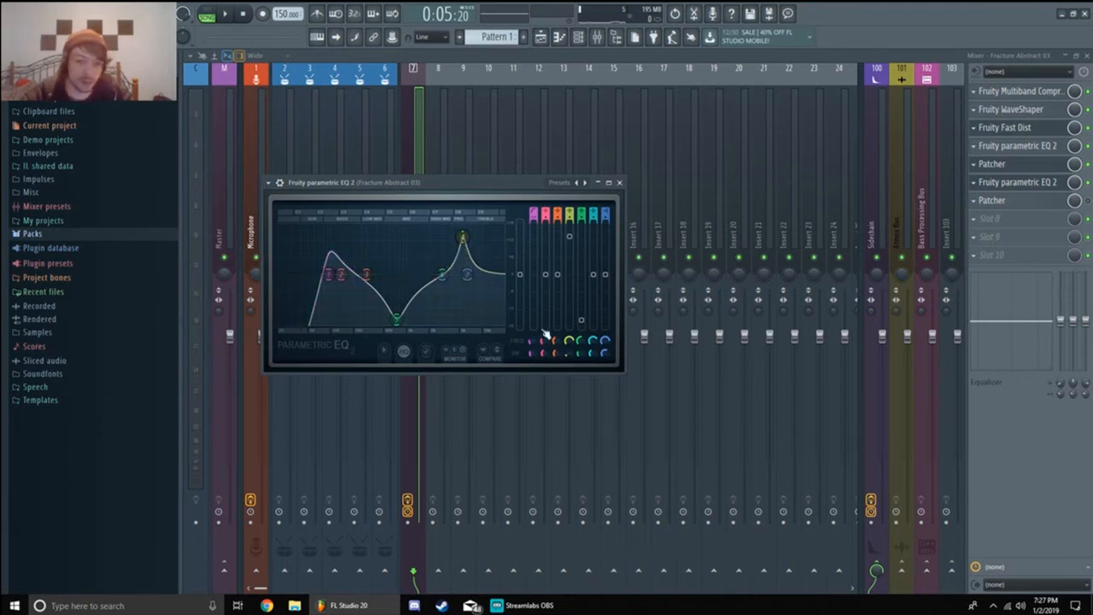
drag(582, 321, 582, 311)
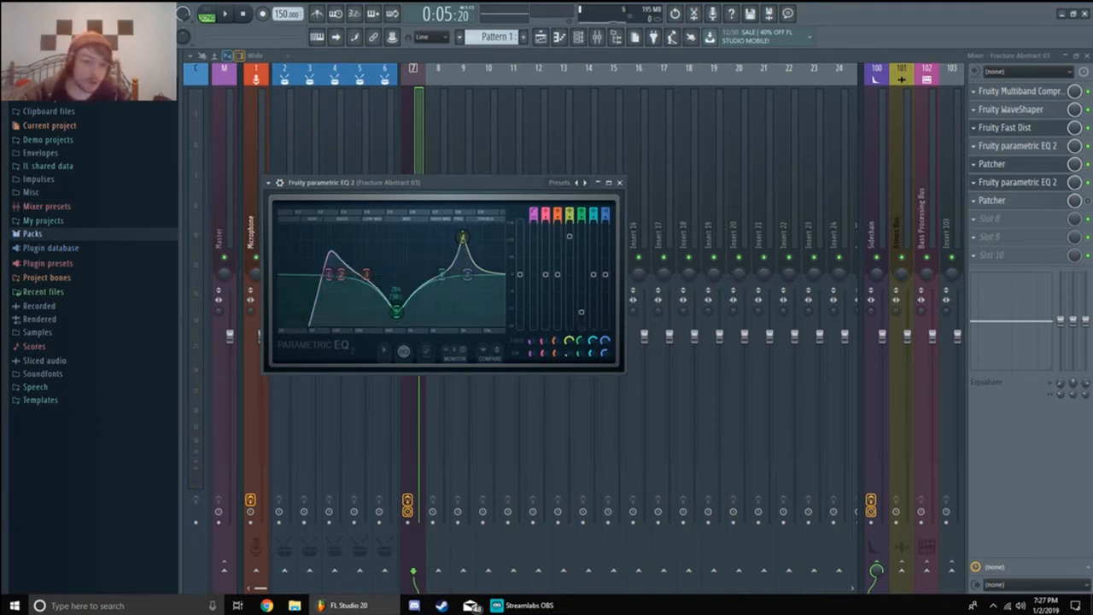
mouse_move(396, 275)
mouse_down()
mouse_move(396, 322)
mouse_move(396, 274)
mouse_up()
drag(582, 275, 582, 326)
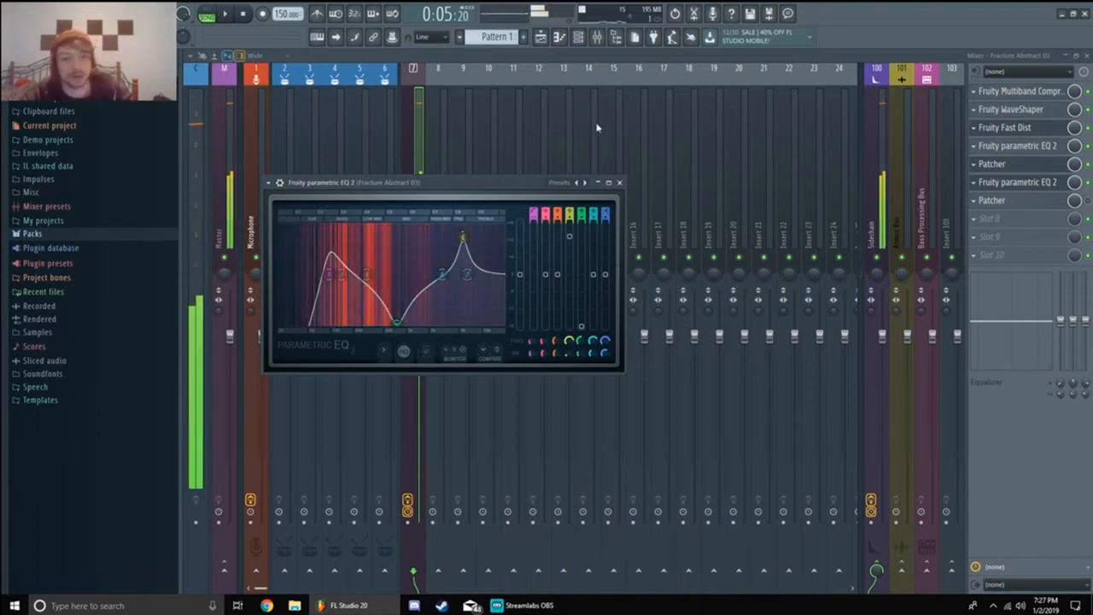
Review the 3x Osc settings of the FLS_Gun 001 channel and close its window.
key(F6)
click(653, 214)
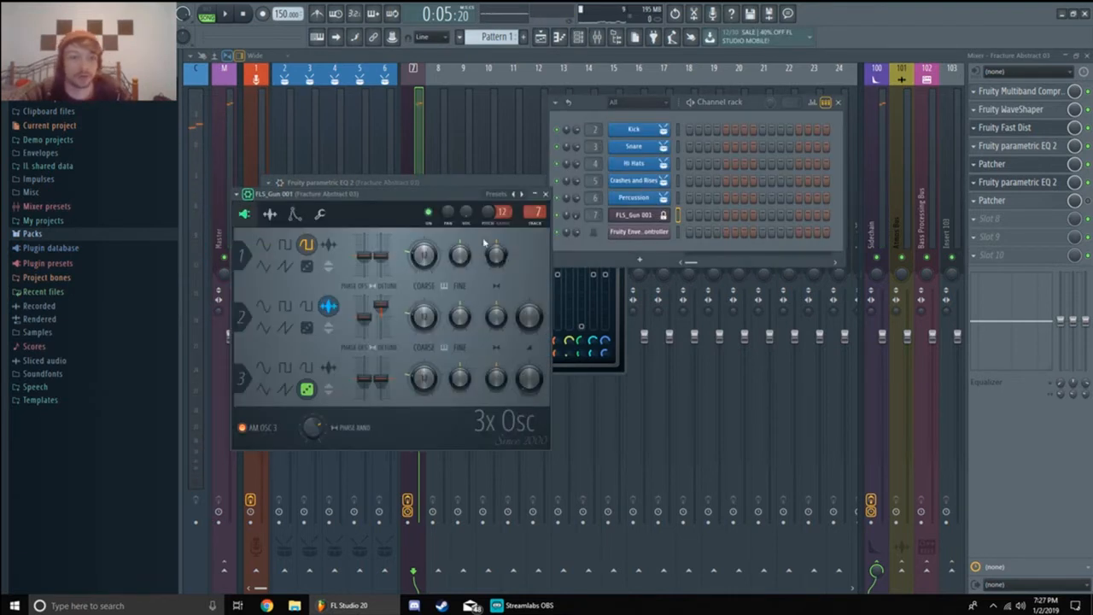
drag(382, 200, 749, 218)
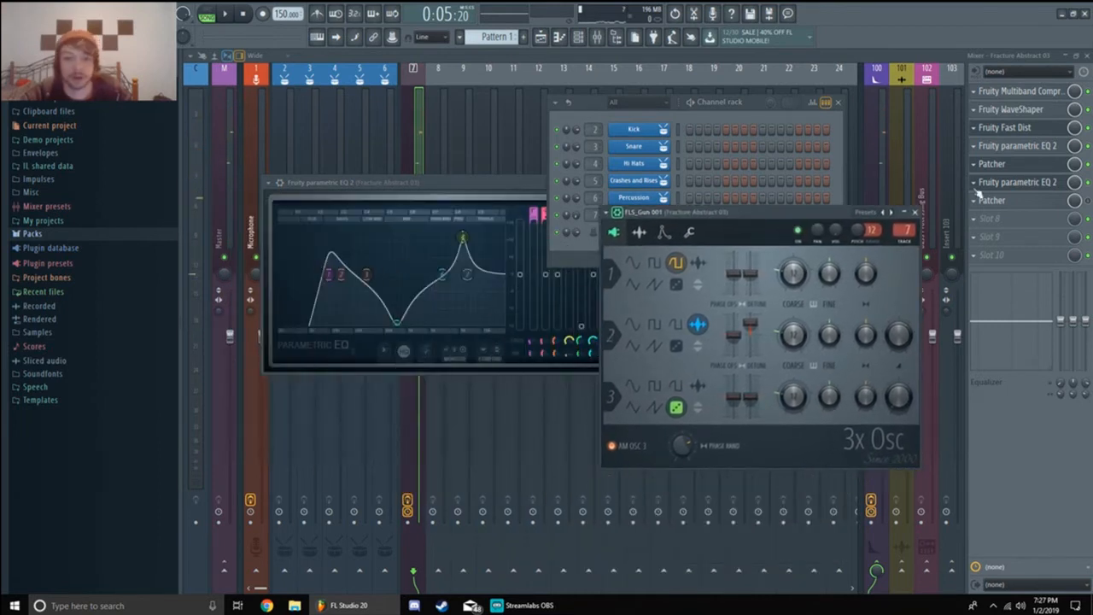
click(916, 212)
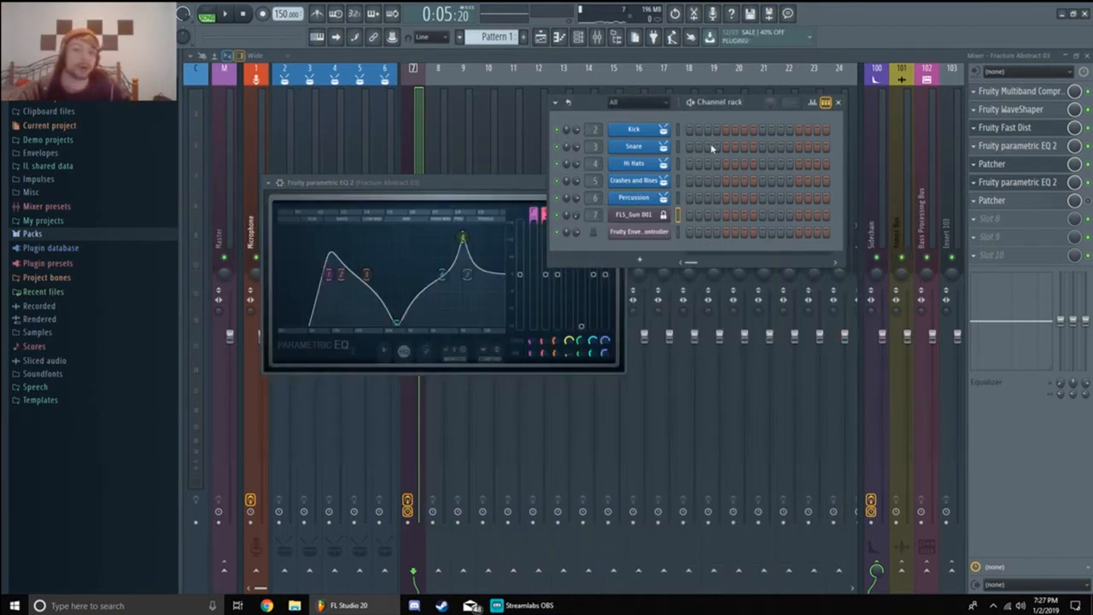
Restore the second Patcher's map to a floating window, close it, and enable that Patcher on the track.
click(1016, 203)
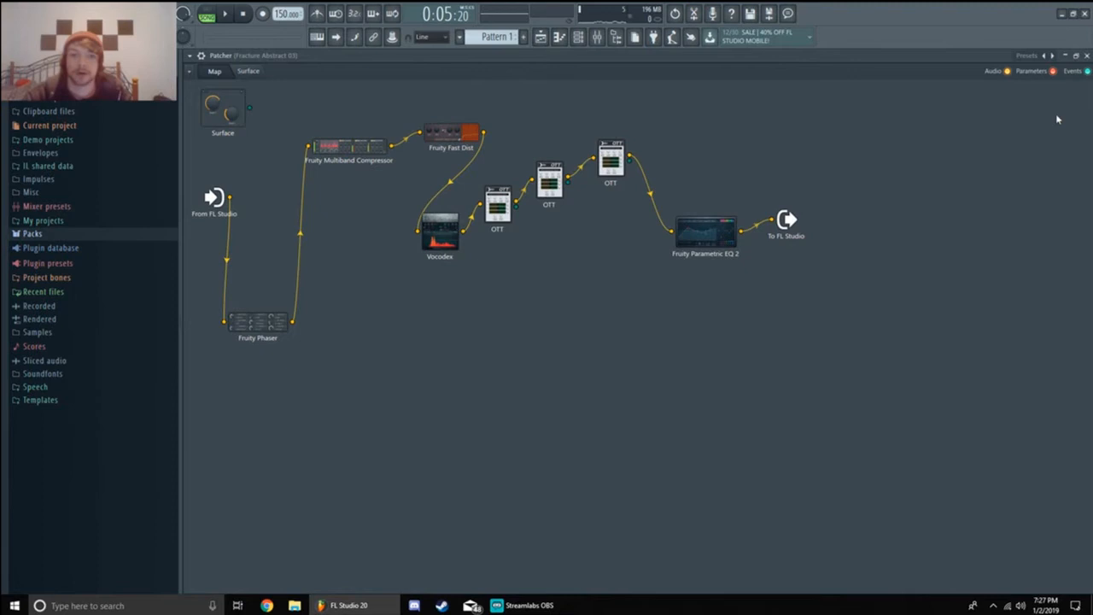
click(1077, 57)
drag(1037, 168, 589, 100)
click(891, 101)
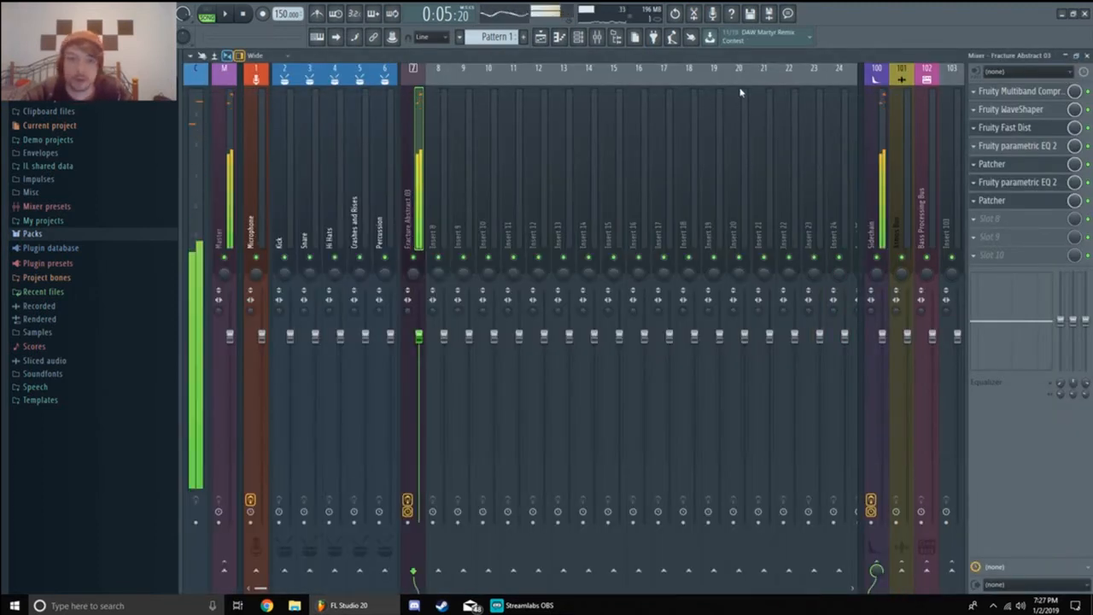
Check the Fruity Parametric EQ 2 curve inside the second Patcher and expand its map to full size.
click(1020, 208)
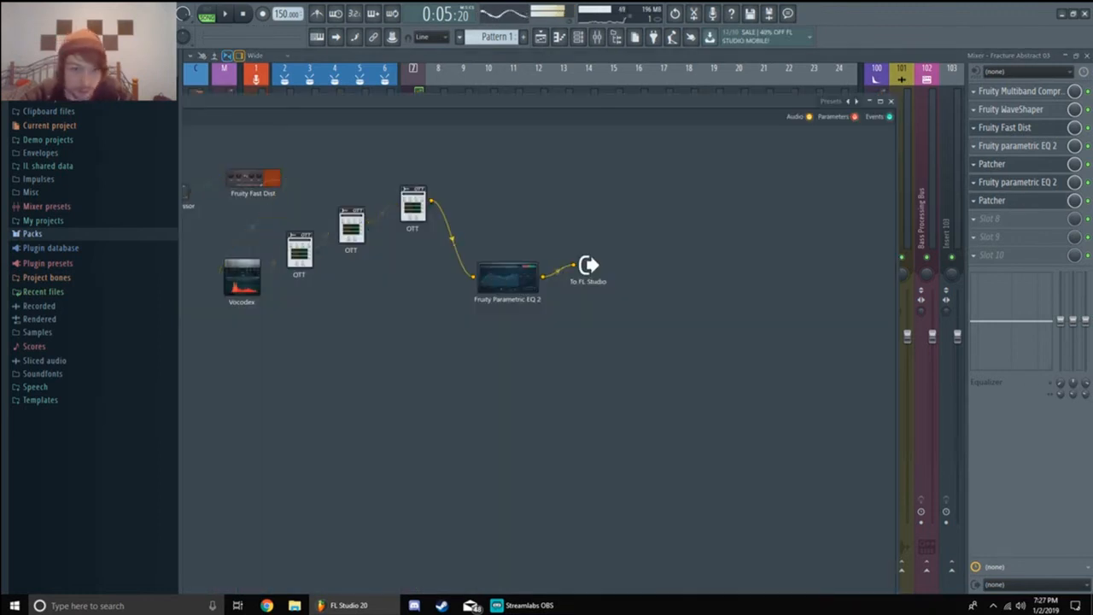
click(508, 278)
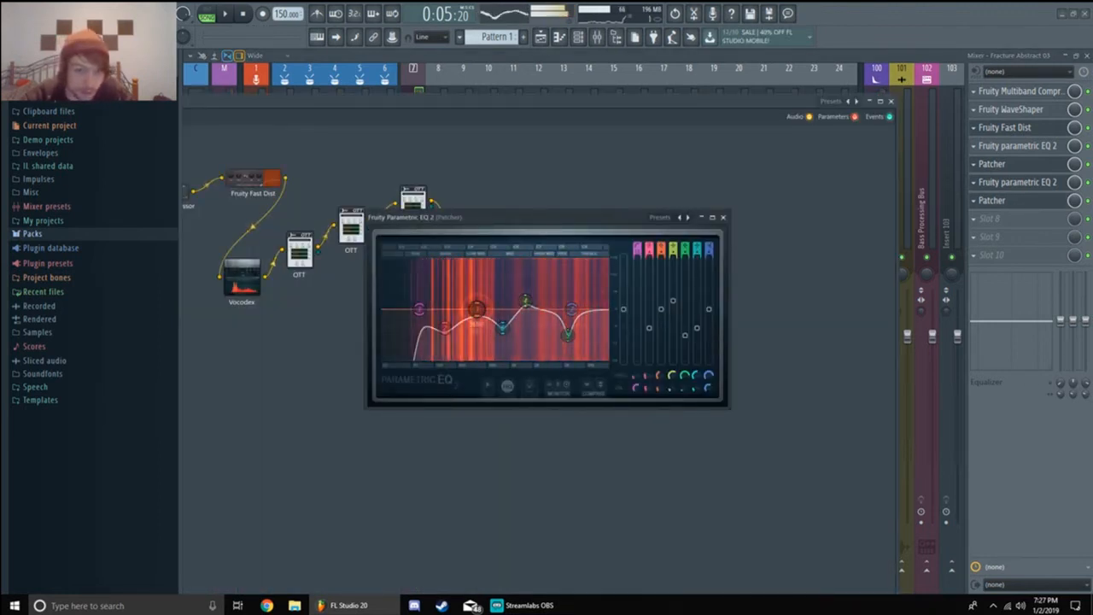
click(722, 219)
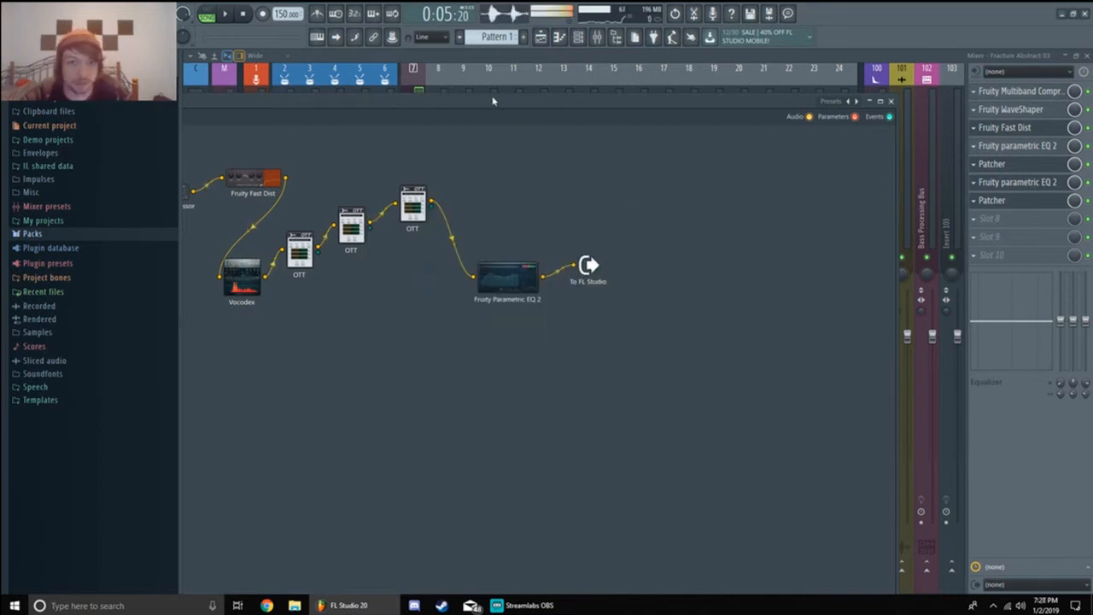
double_click(598, 100)
drag(556, 101, 506, 54)
Set the min depth of the Fruity Phaser in the second Patcher to 0.771 while auditioning.
click(268, 327)
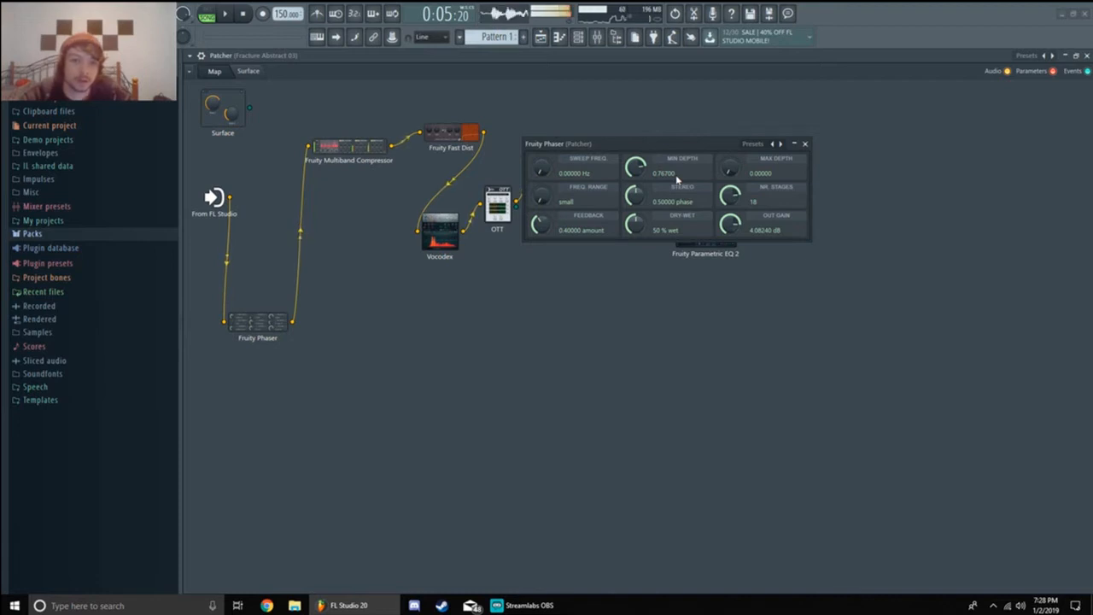
drag(637, 168, 637, 175)
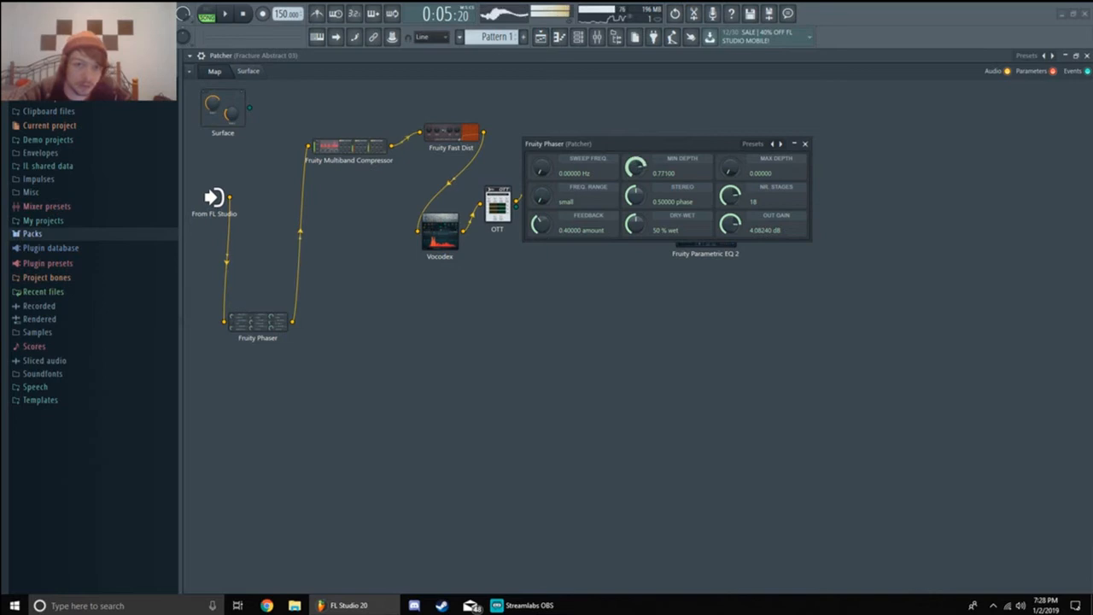
Check the Vocodex settings, and shift the Fruity Multiband Compressor module slightly within the second Patcher's map.
click(445, 233)
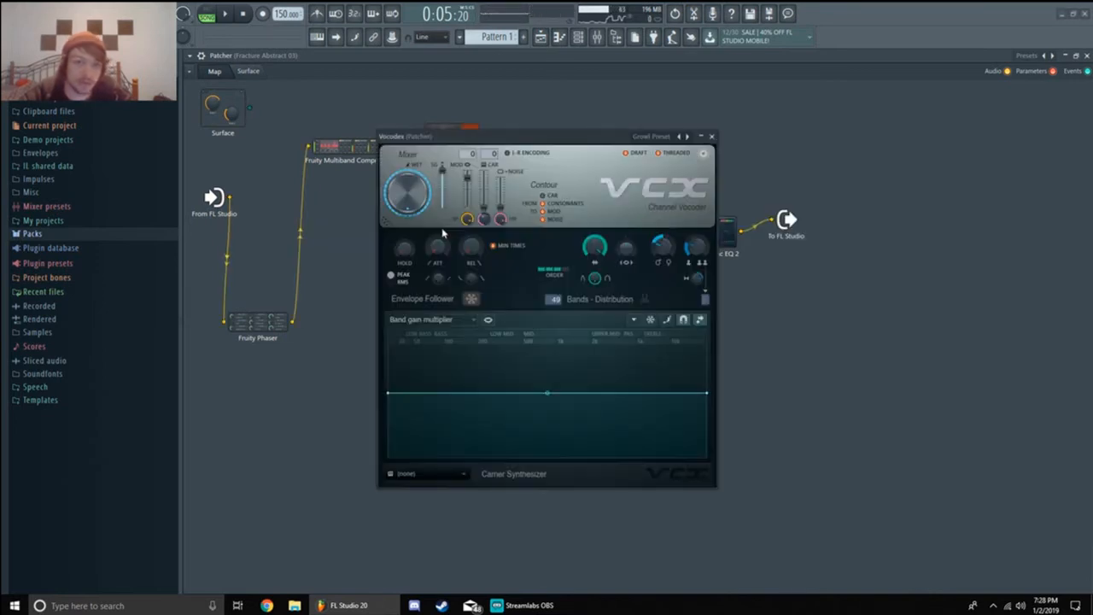
click(711, 138)
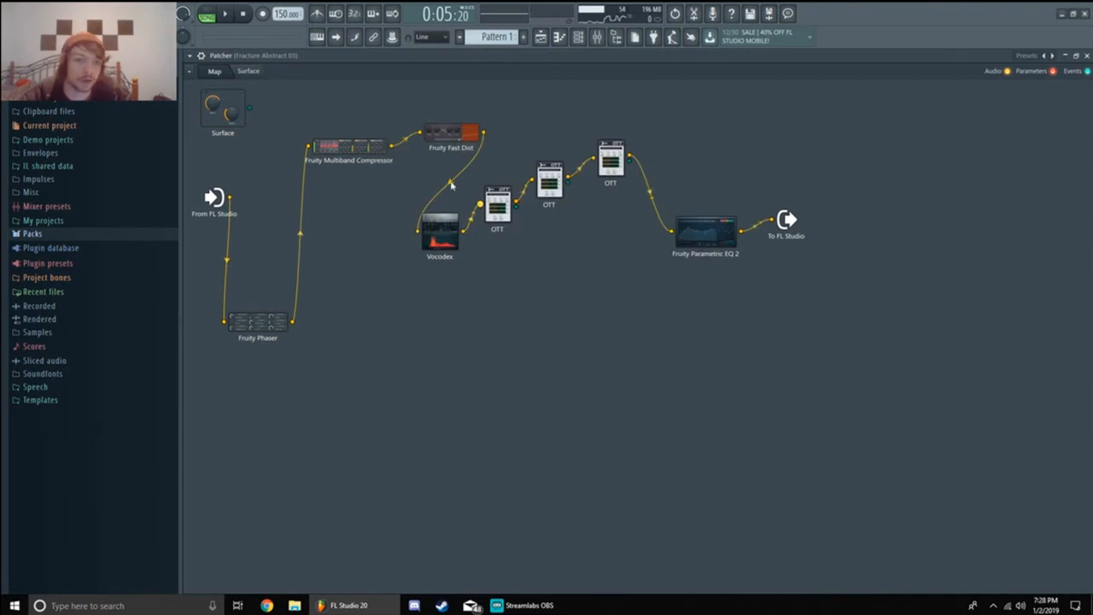
drag(350, 149, 371, 160)
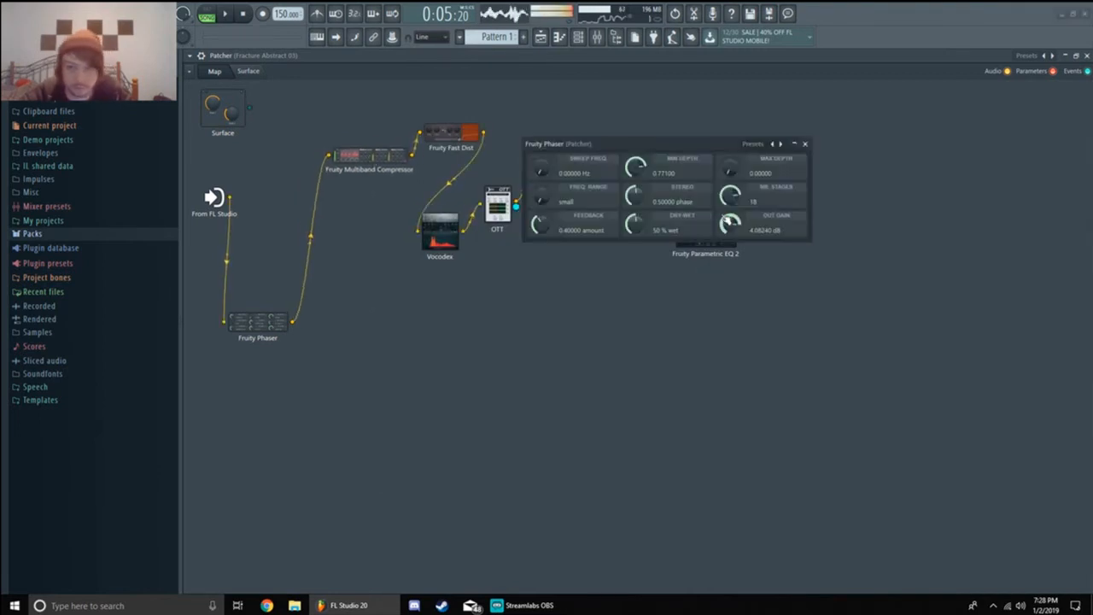
Set the Fruity Phaser's dry-wet to 66 % wet in the second Patcher and close its settings.
drag(638, 229, 638, 232)
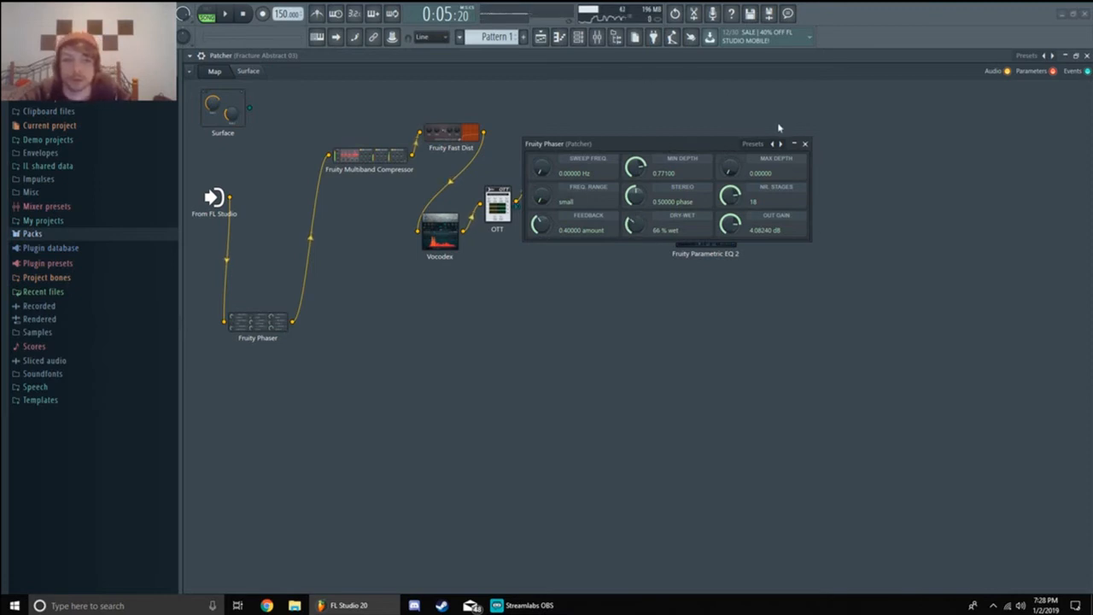
click(805, 144)
Check the settings of the Fruity Multiband Compressor, Fruity Fast Dist, Vocodex and first OTT in the second Patcher's chain.
click(361, 163)
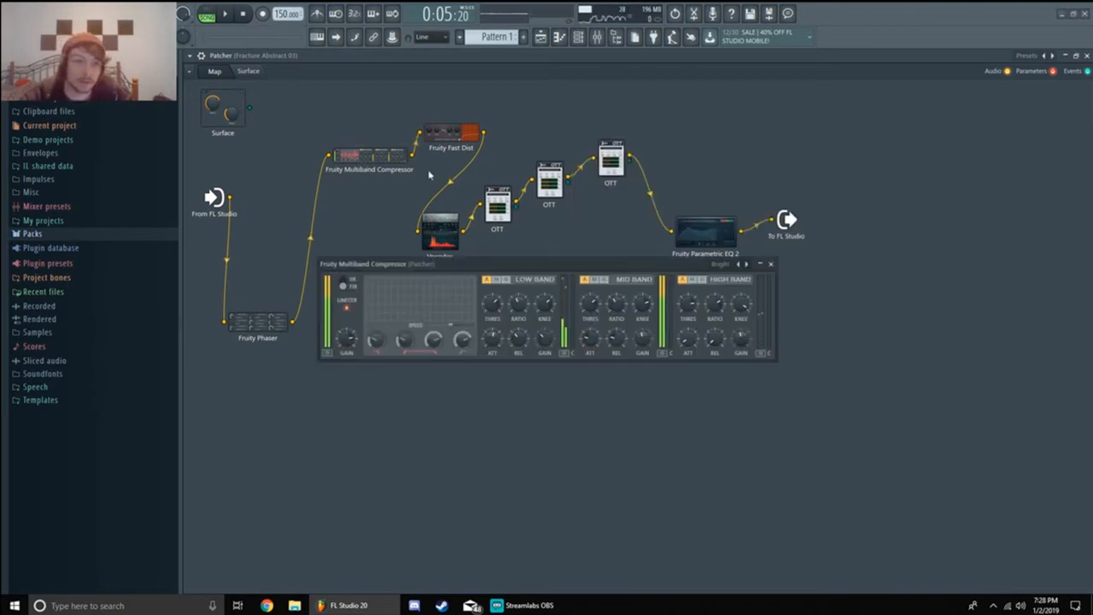
click(771, 265)
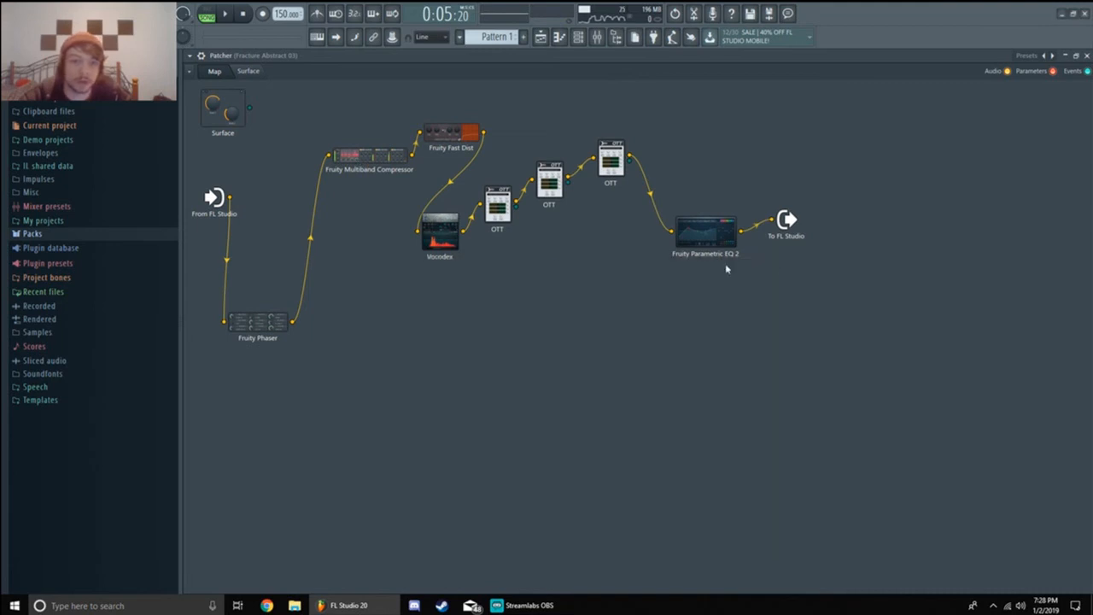
click(451, 140)
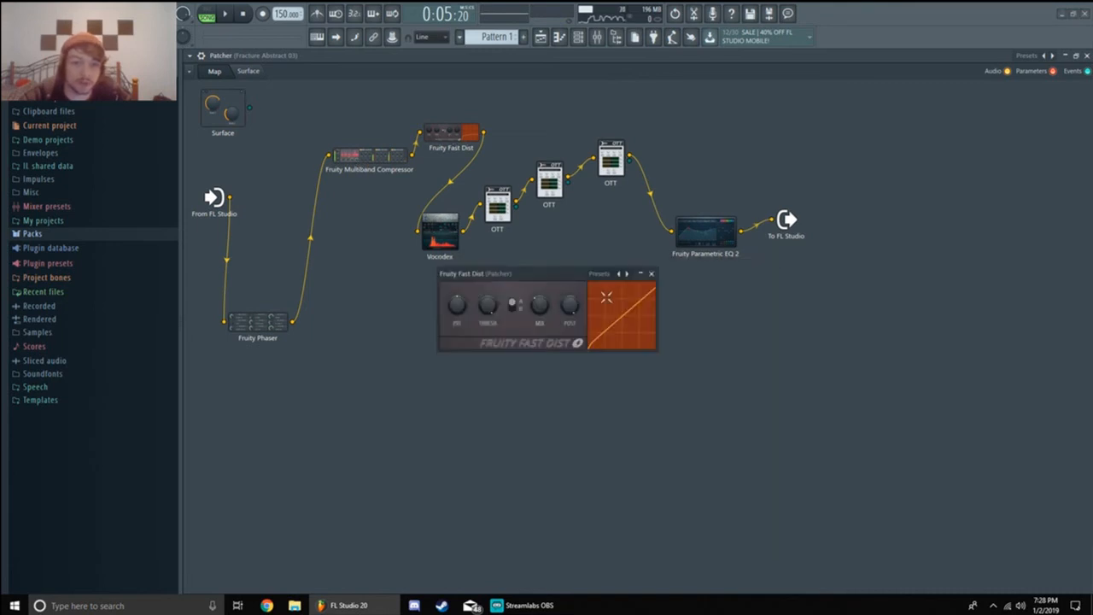
click(650, 274)
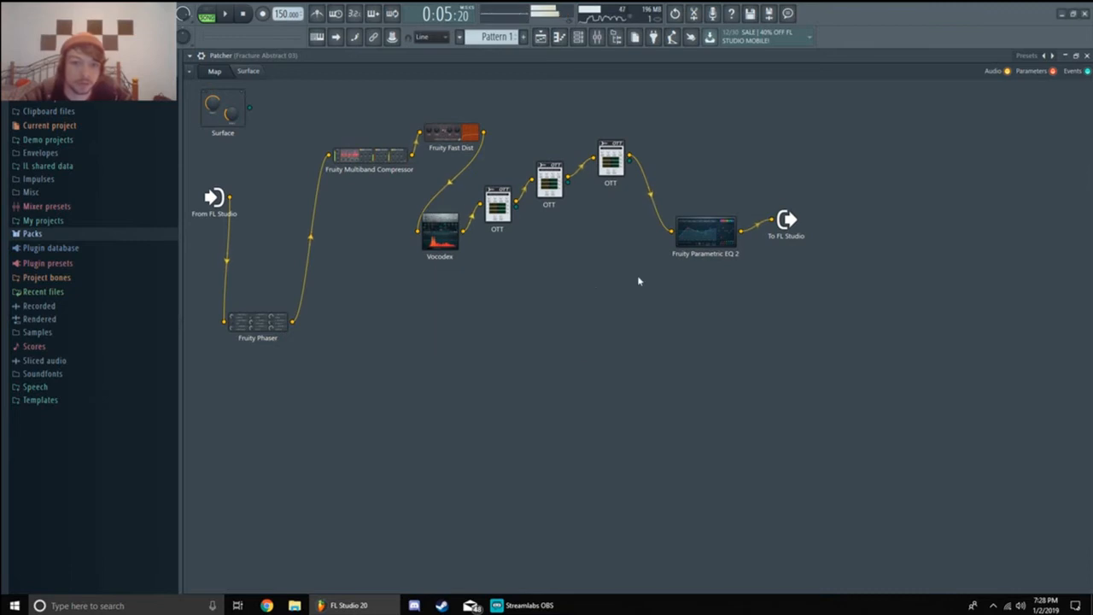
click(443, 240)
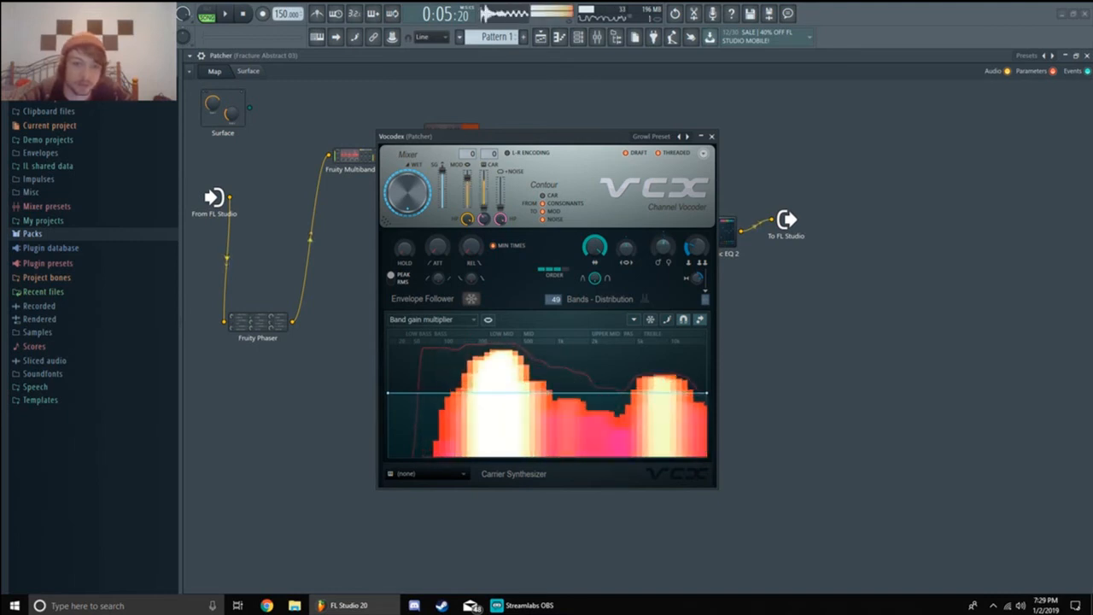
click(712, 137)
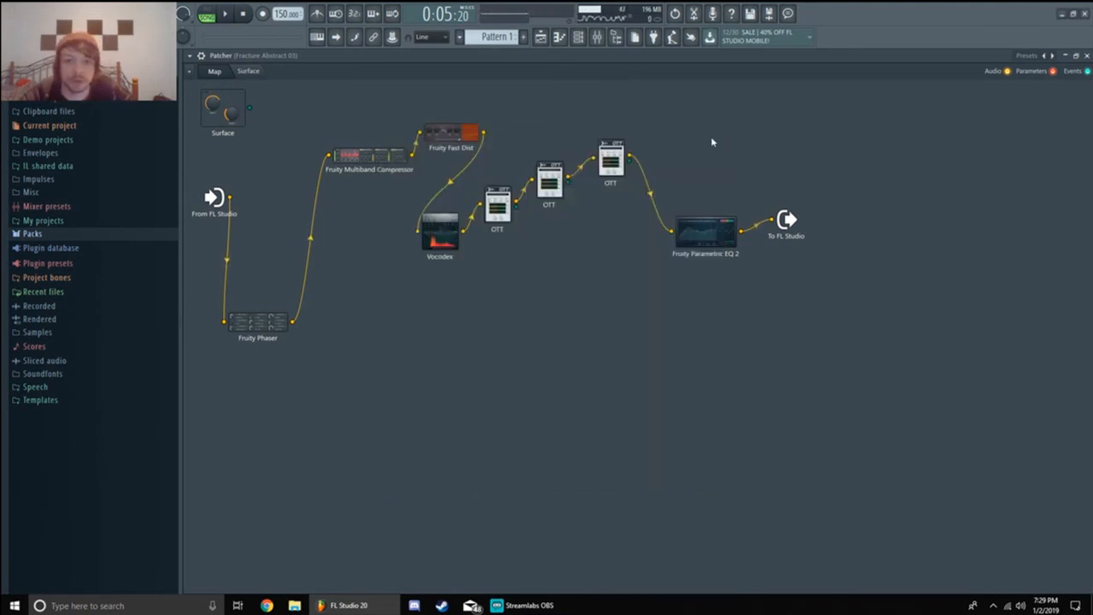
double_click(503, 208)
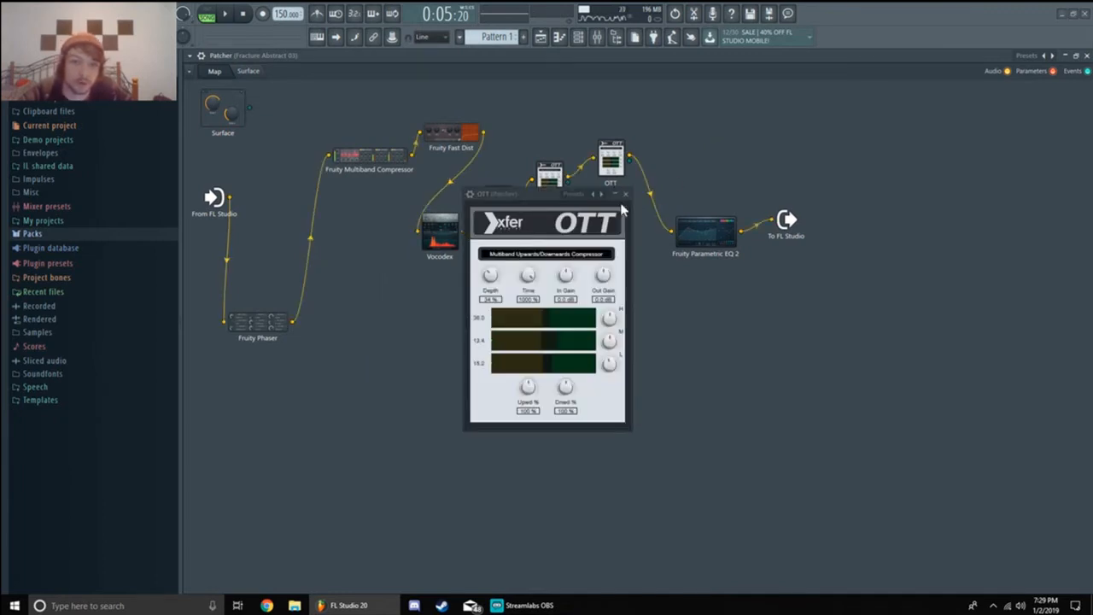
click(626, 196)
Move the Vocodex module below the chain and route it past the OTTs through the Fruity Parametric EQ 2 to the output.
drag(453, 233, 398, 323)
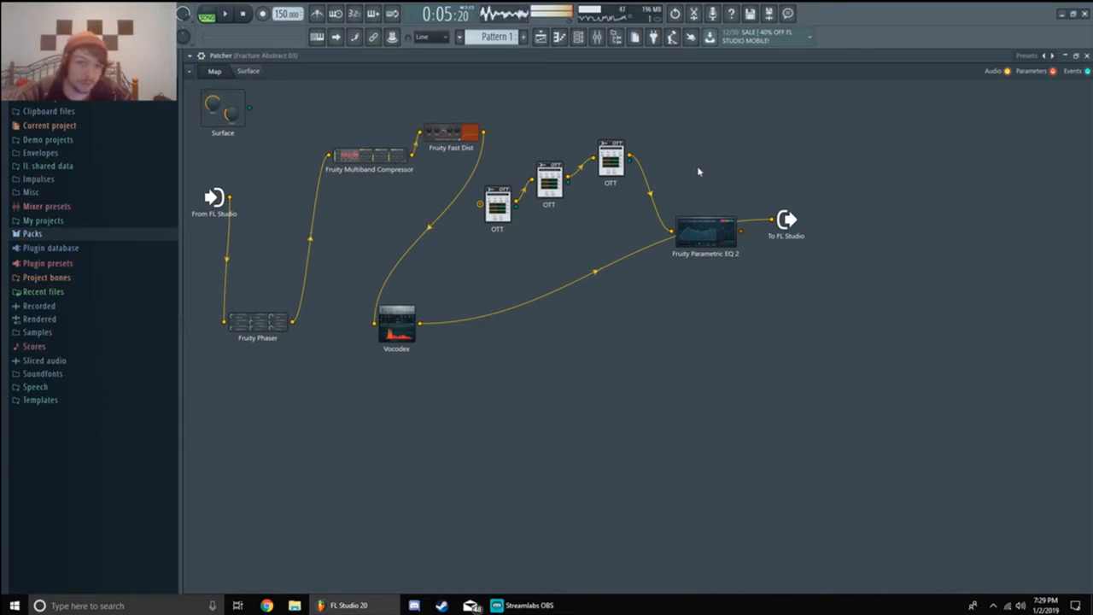
drag(772, 220, 671, 232)
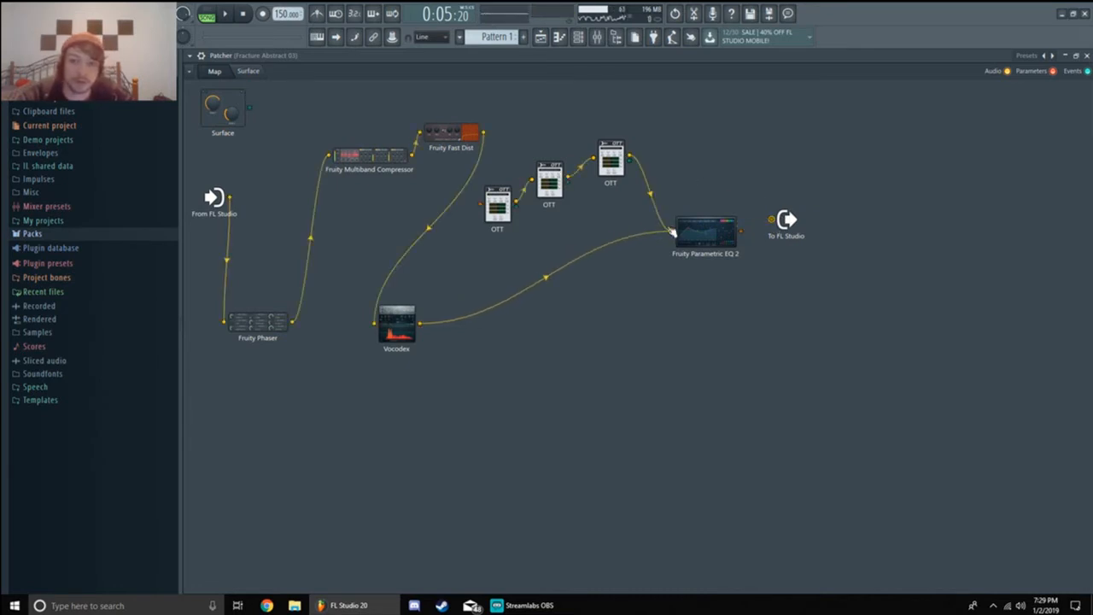
drag(741, 232, 771, 219)
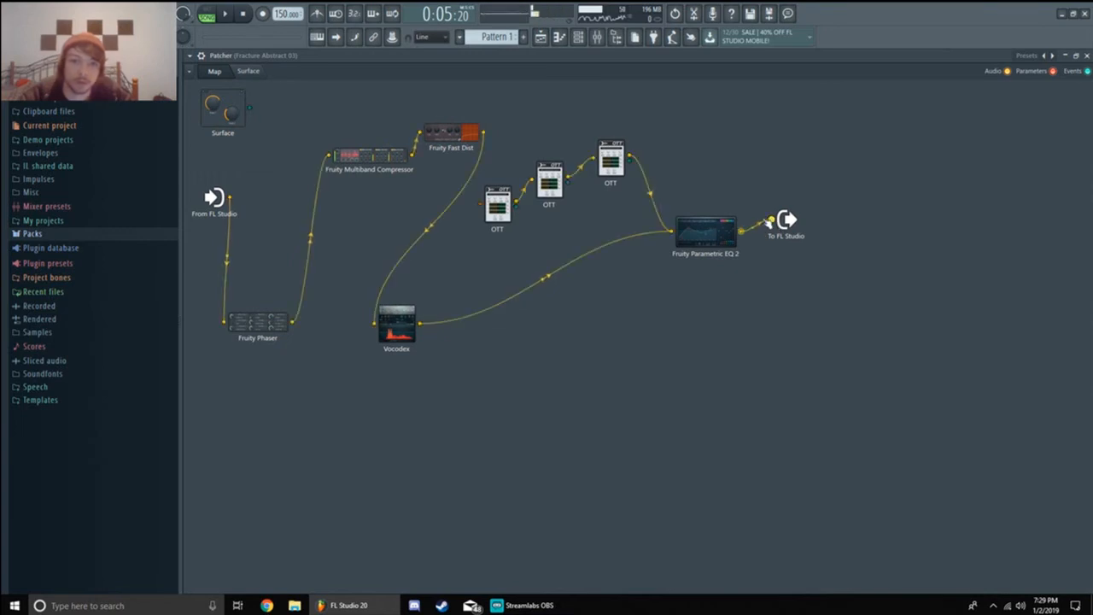
click(705, 229)
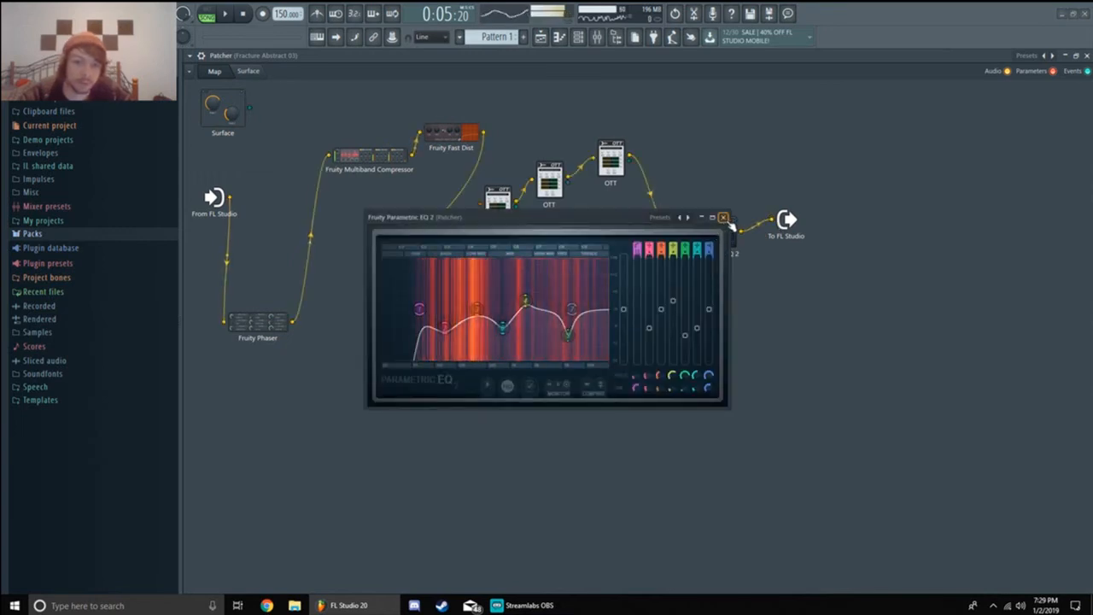
click(722, 218)
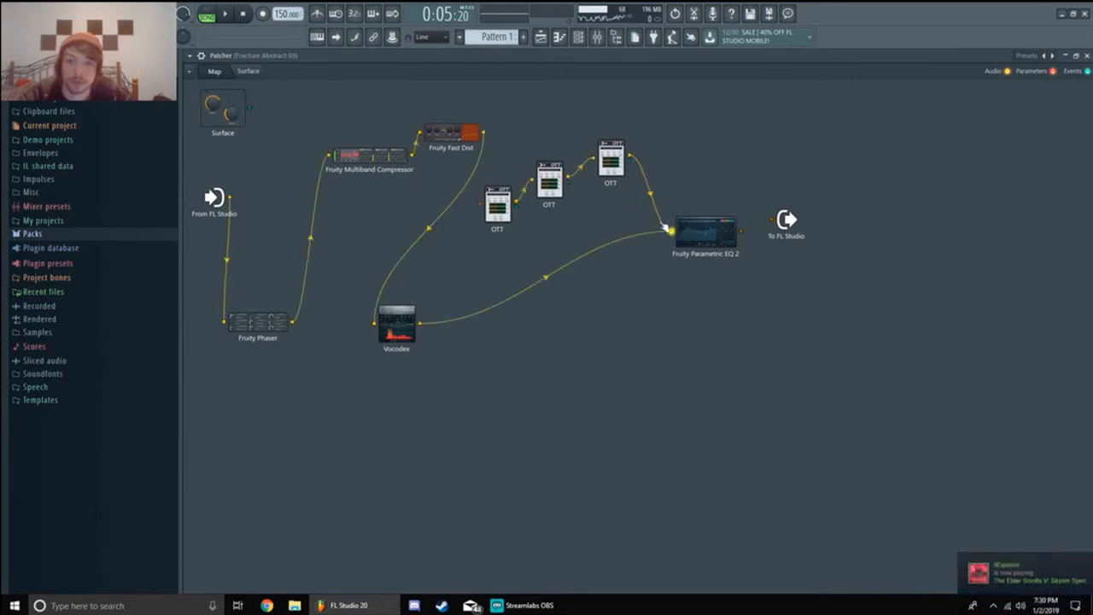
Reconnect Vocodex to the first OTT, and the Fruity Parametric EQ 2 to the Patcher output.
drag(671, 231, 480, 205)
drag(630, 158, 772, 219)
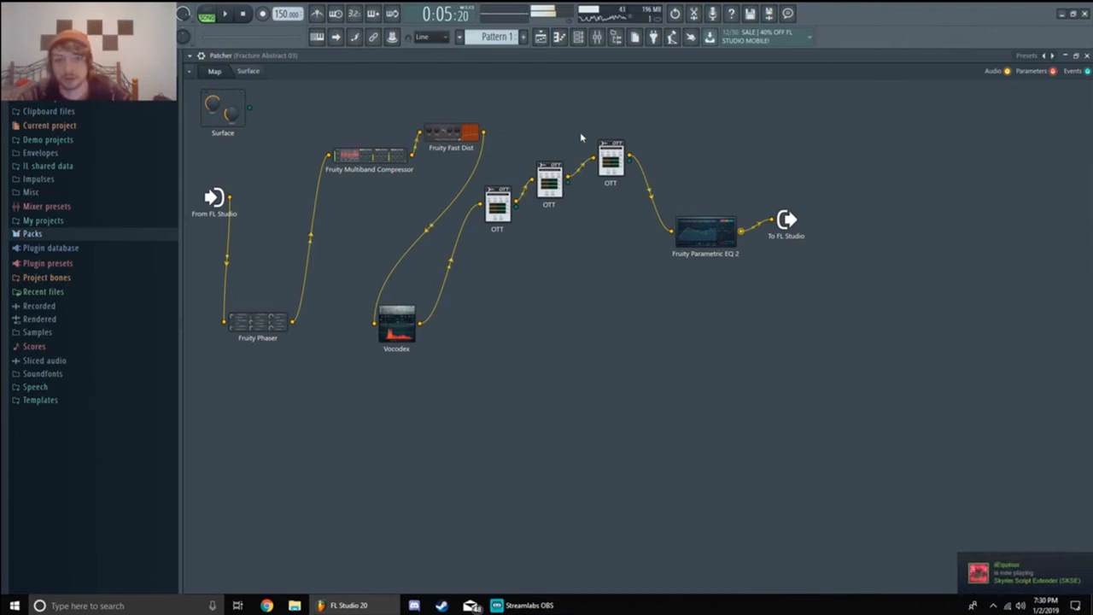
Lower band 2 slightly in the Fruity Parametric EQ 2 after the OTTs, then close the EQ.
click(697, 231)
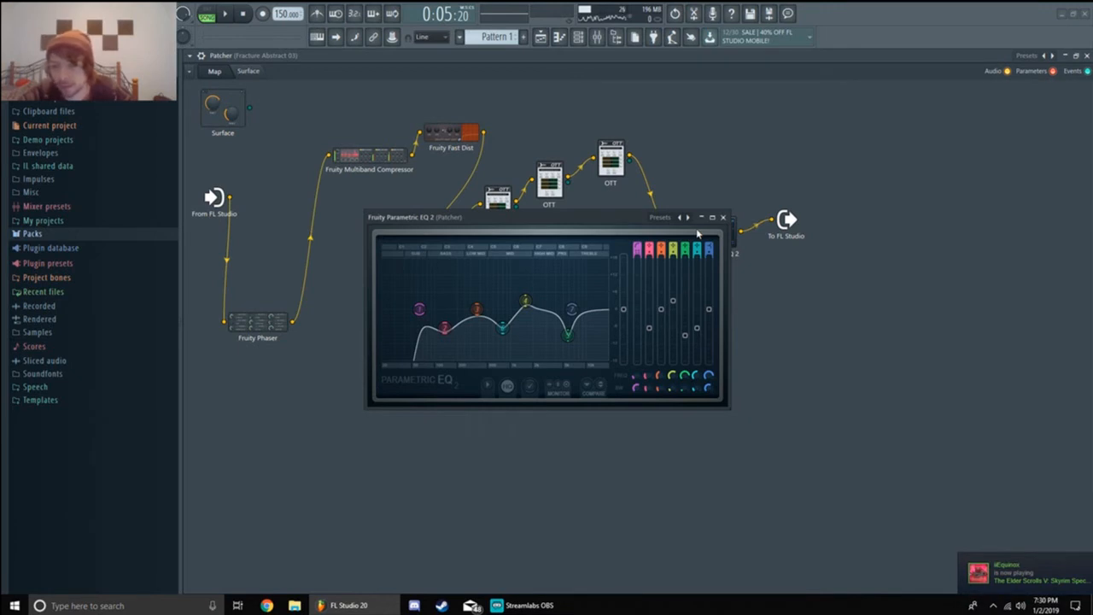
drag(572, 217, 709, 276)
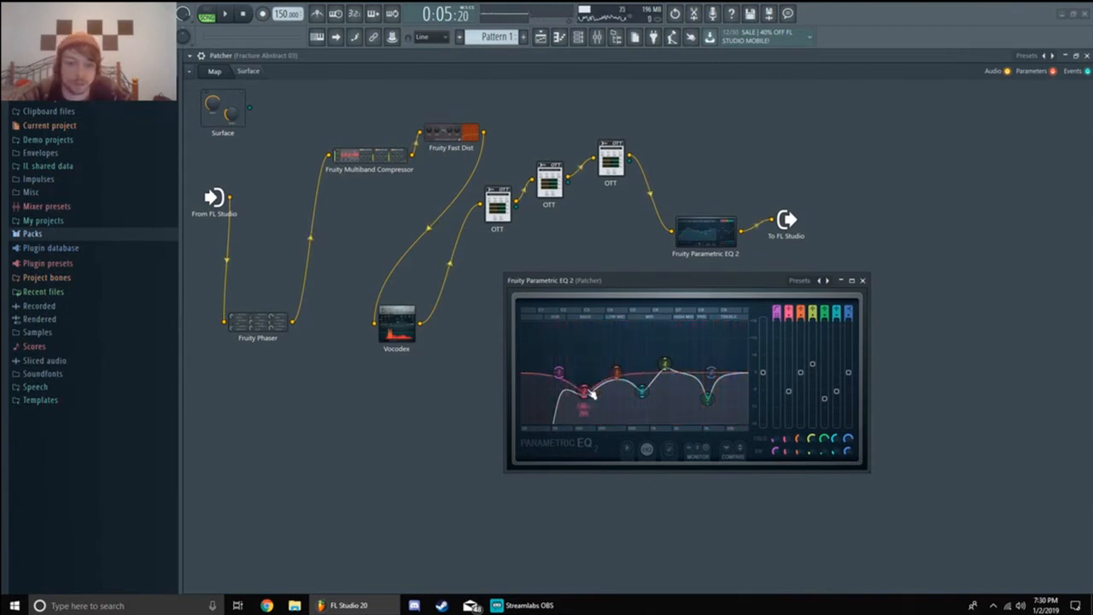
drag(792, 395, 789, 325)
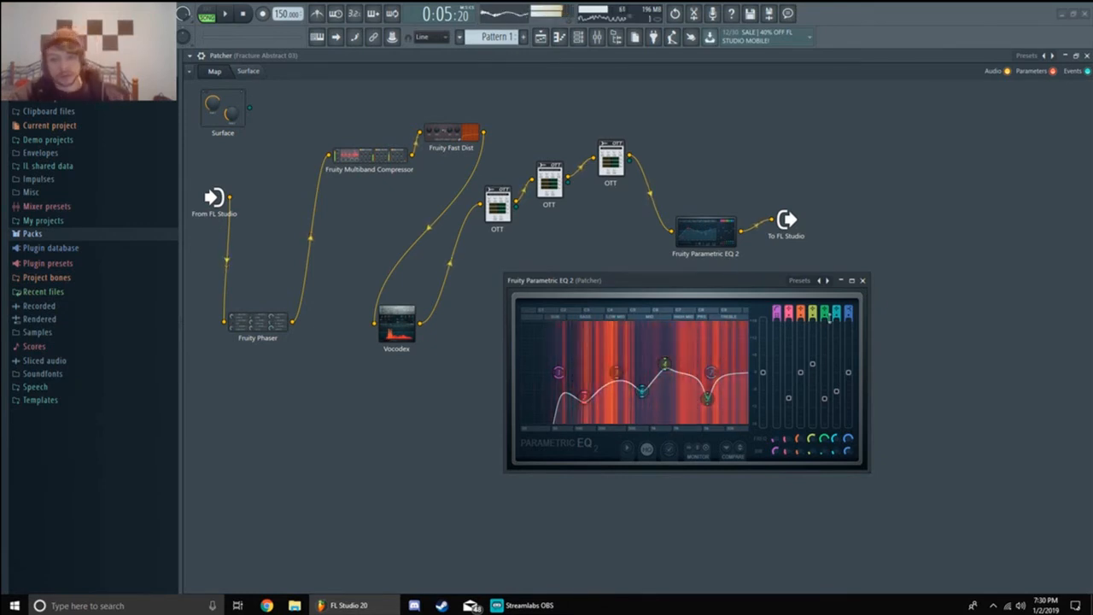
click(861, 280)
Move the To FL Studio output farther from the EQ and insert another OTT between them.
drag(787, 219, 1003, 229)
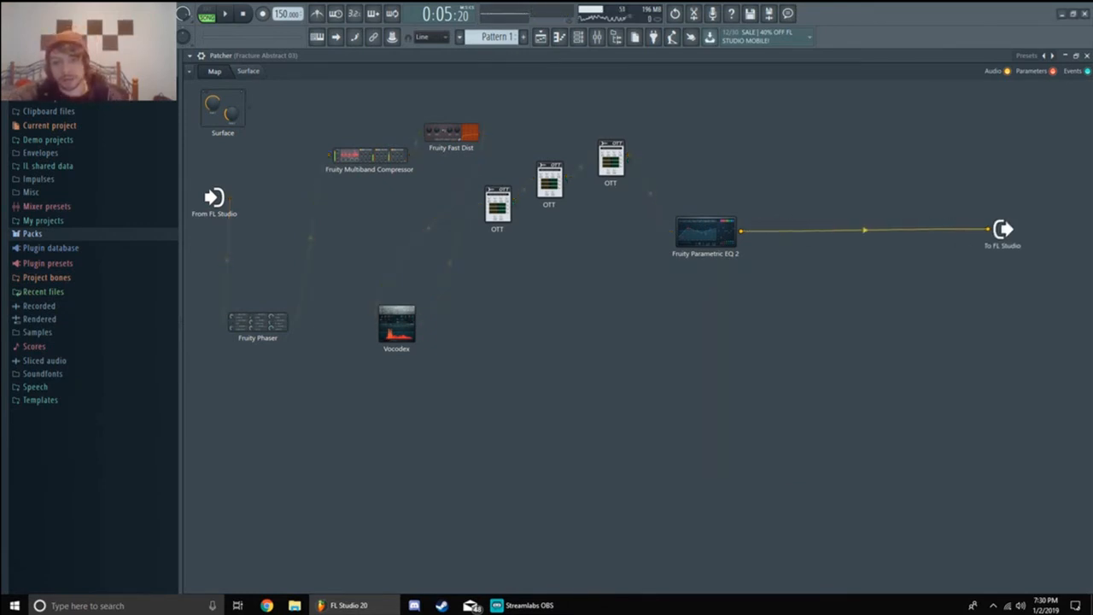
right_click(856, 154)
mouse_move(883, 172)
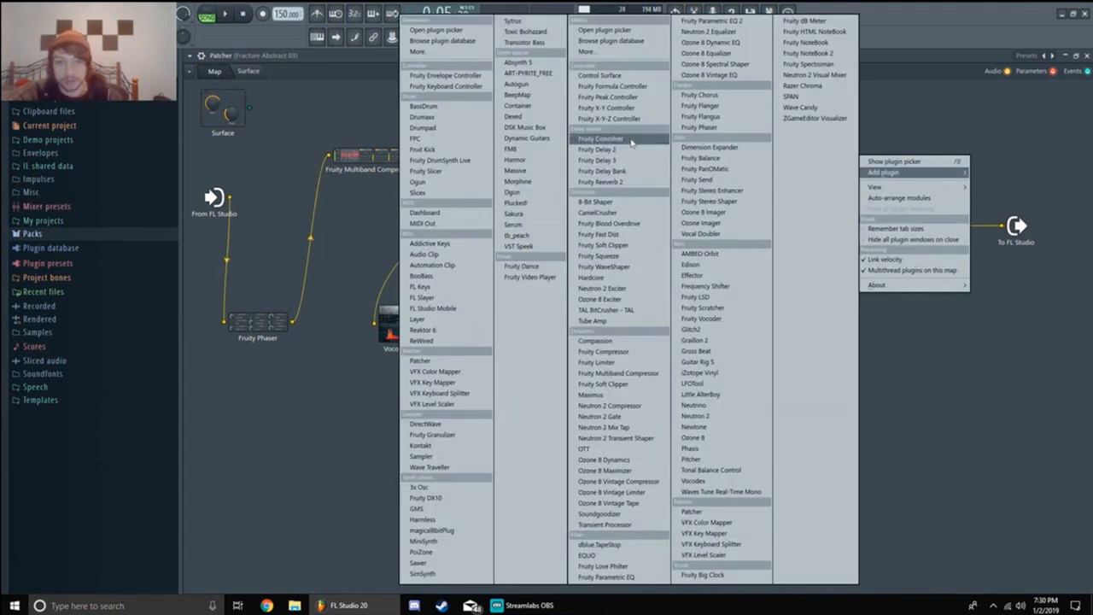
click(598, 446)
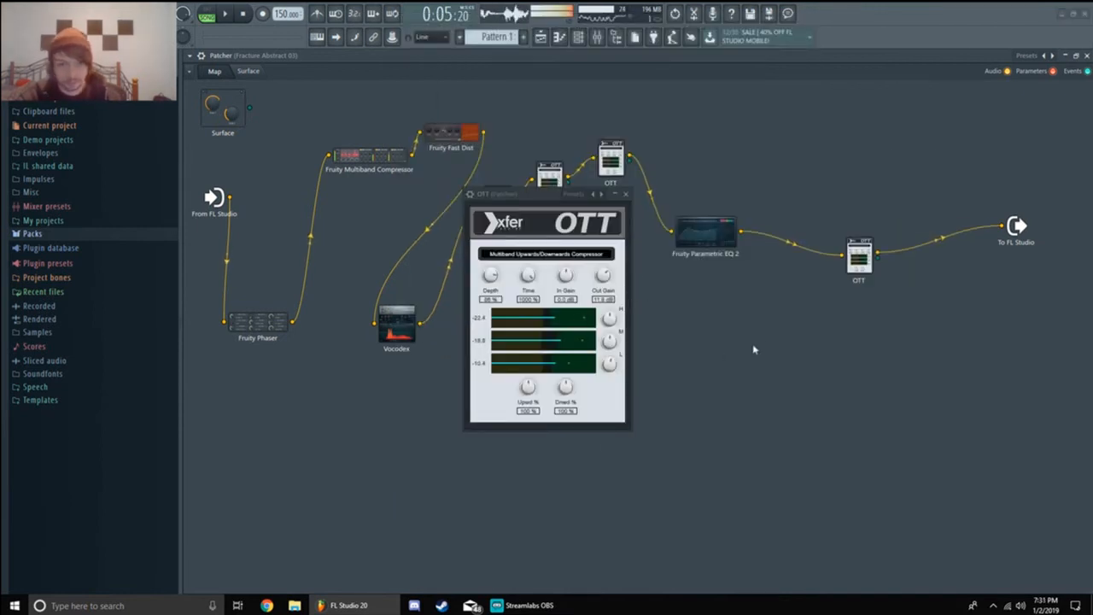
Adjust the end point of the Fruity Envelope Controller's Modulation X mapping and bend its ramp into a rising curve.
click(578, 37)
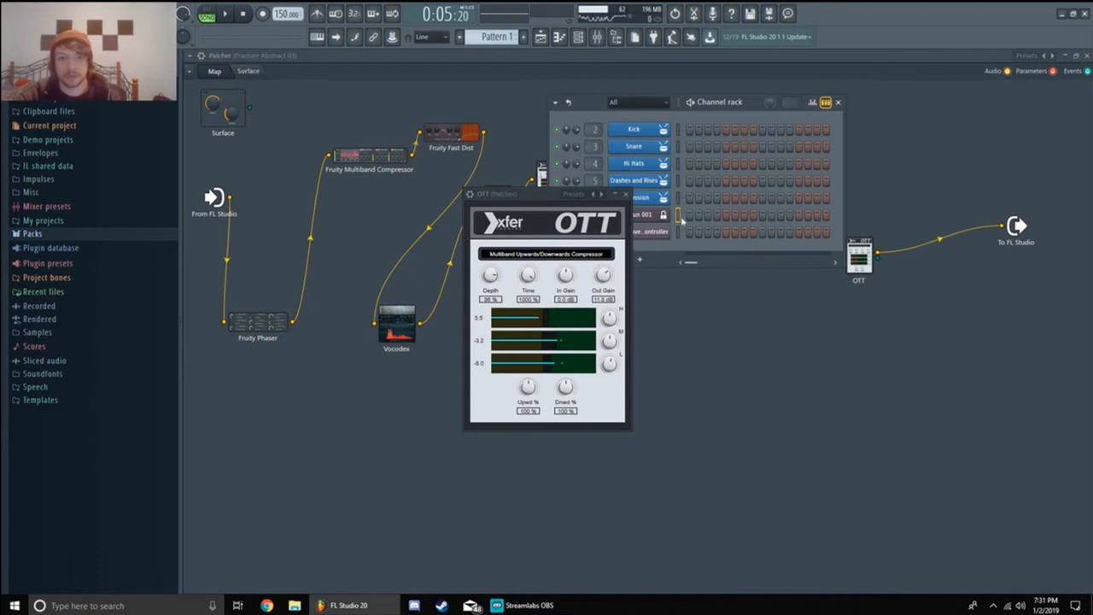
click(659, 234)
drag(694, 265, 839, 80)
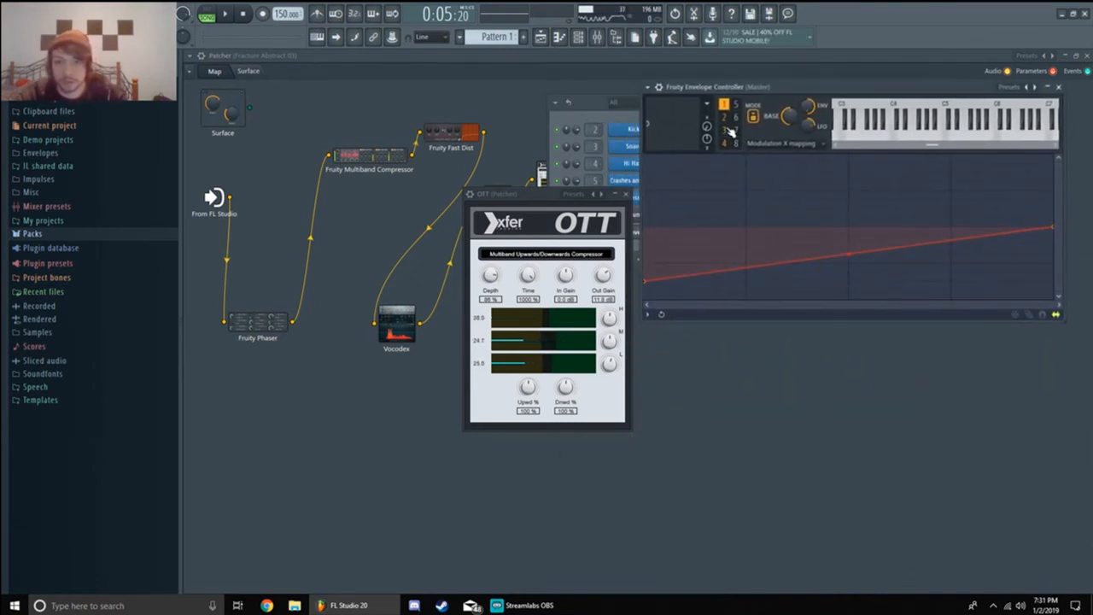
drag(1053, 229, 1052, 219)
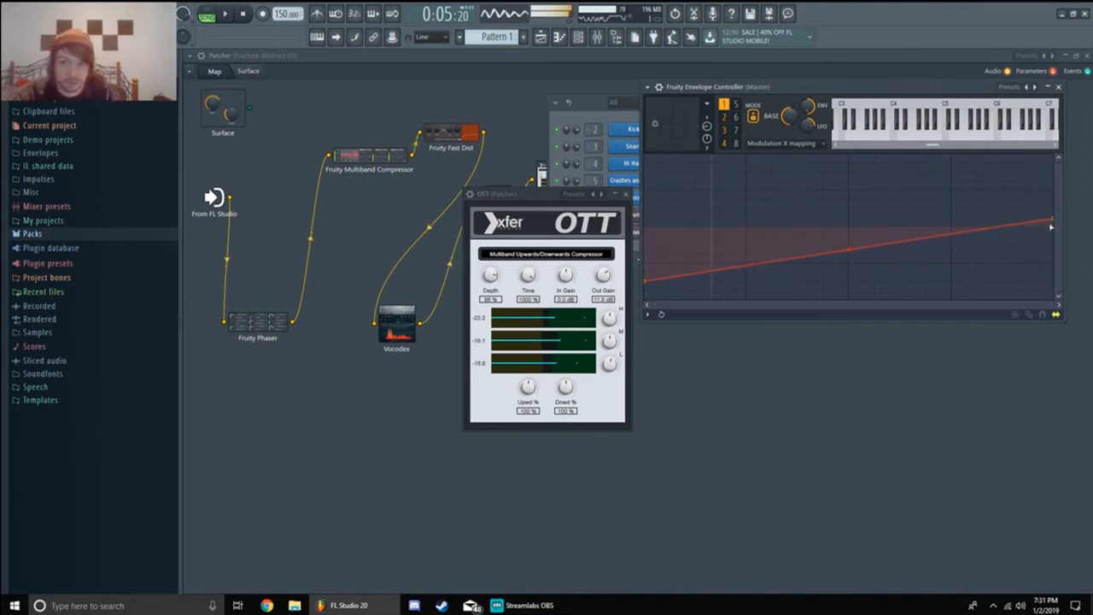
drag(1051, 223, 1055, 225)
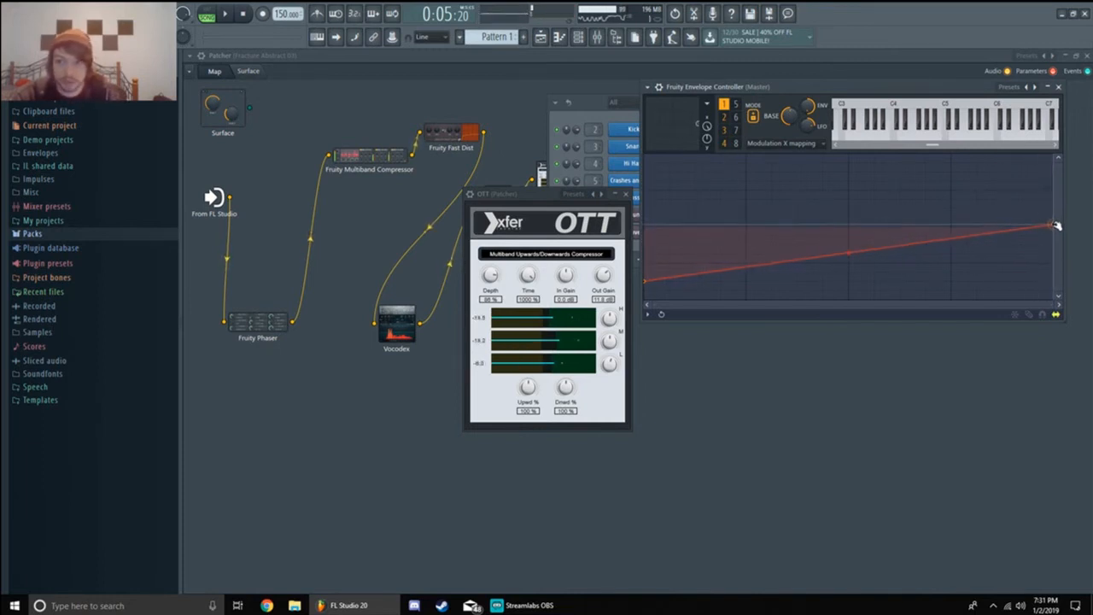
Run the macro that switches smart disable for all plugins.
click(145, 10)
mouse_move(222, 52)
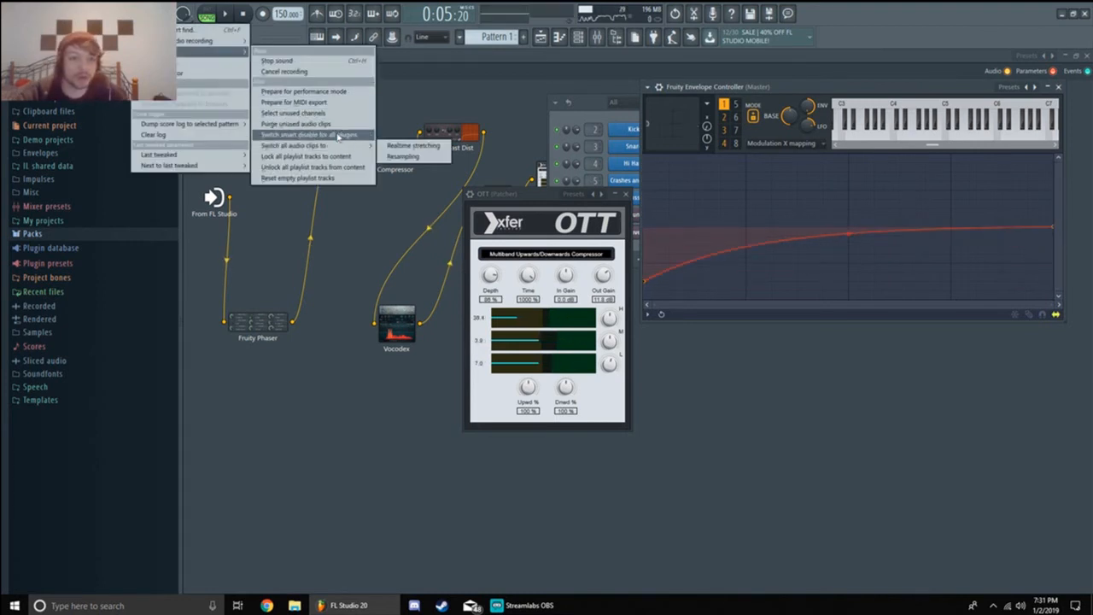
click(338, 136)
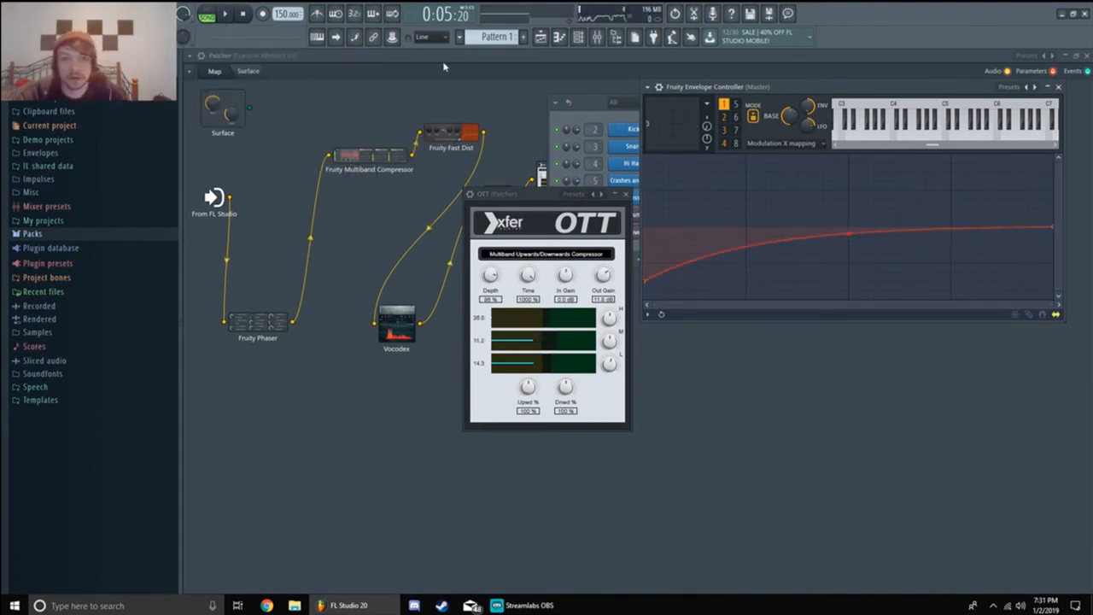
Close the OTT settings, return to the second Patcher's map and open its Fruity Parametric EQ 2.
click(609, 31)
click(647, 80)
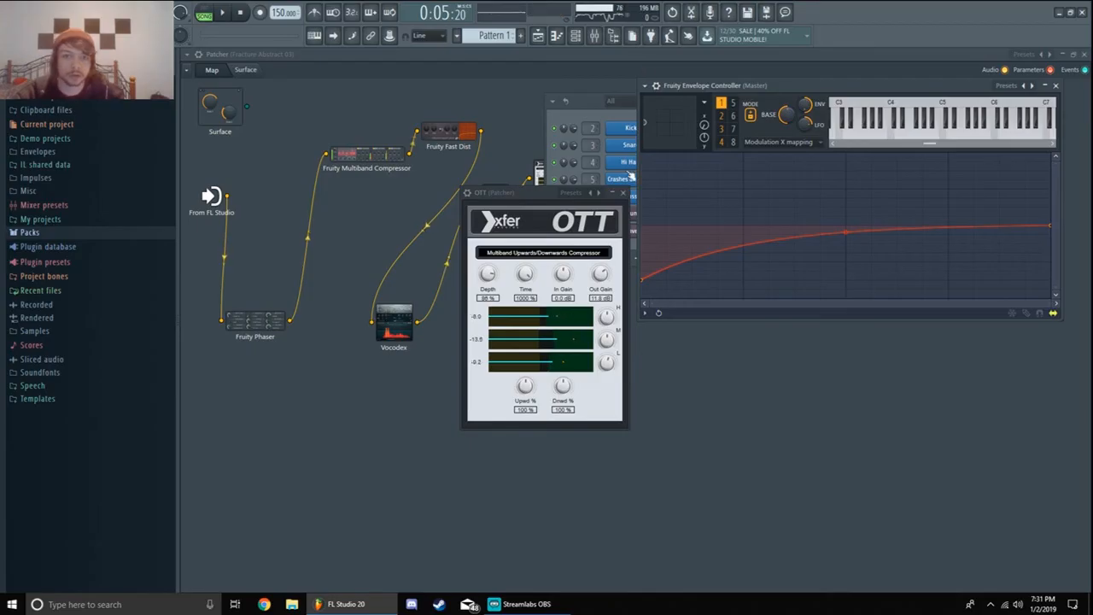
click(625, 193)
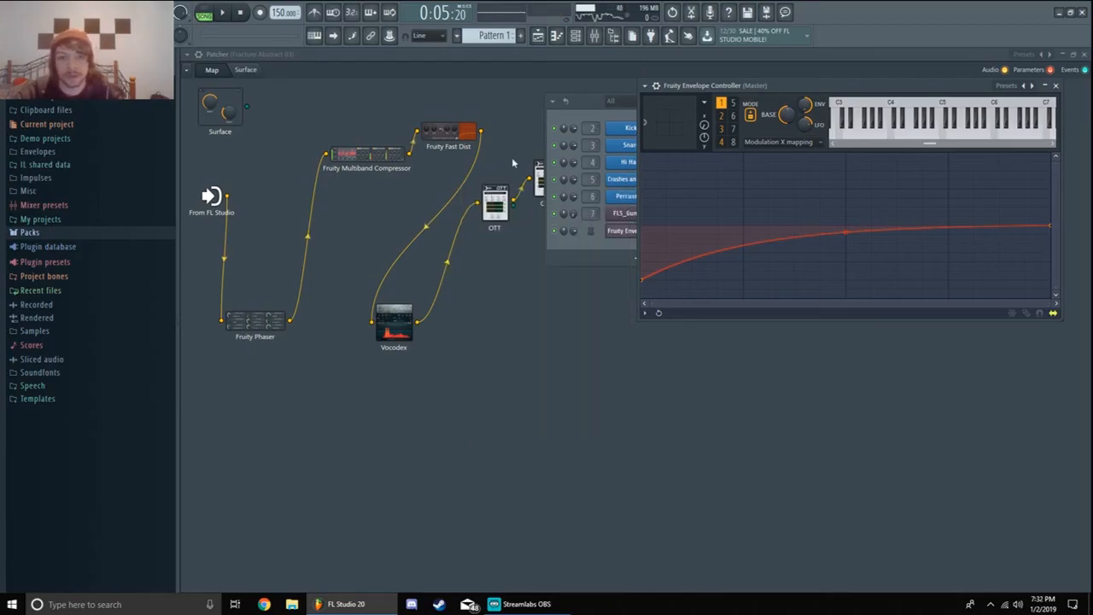
click(444, 229)
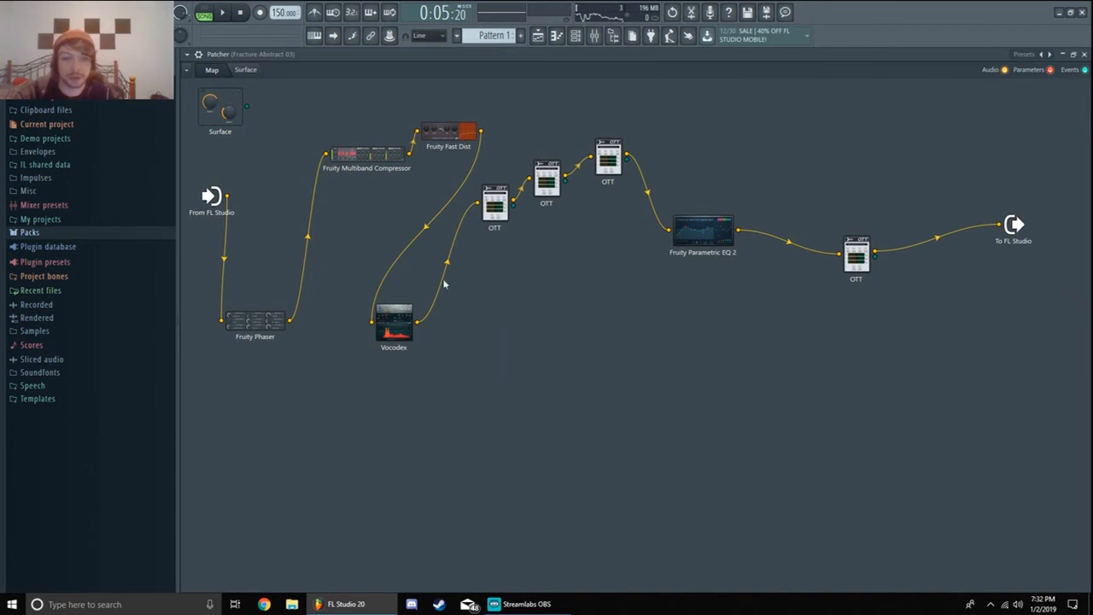
click(702, 230)
right_click(854, 243)
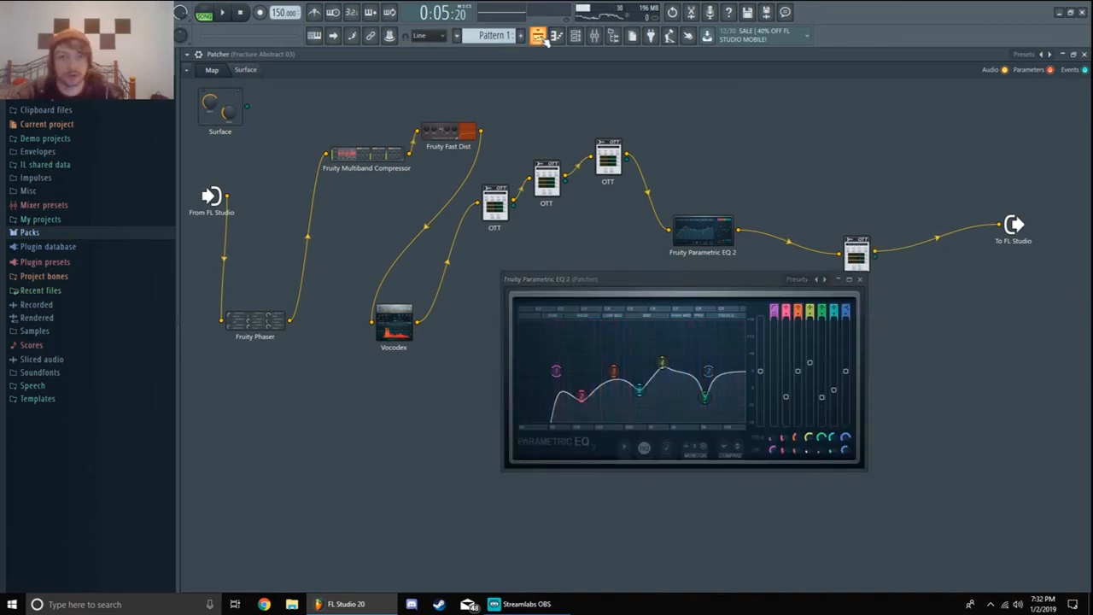
Lengthen the E2 note at the start of the FLS_Gun 001 piano roll.
click(537, 35)
scroll(281, 350, down, 3)
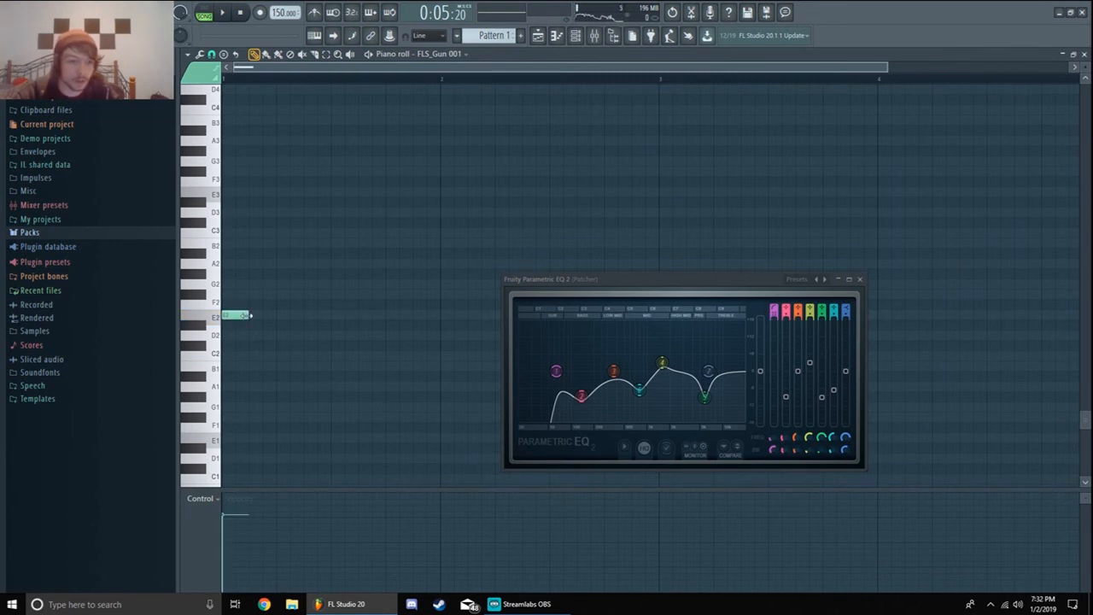
drag(250, 315, 342, 312)
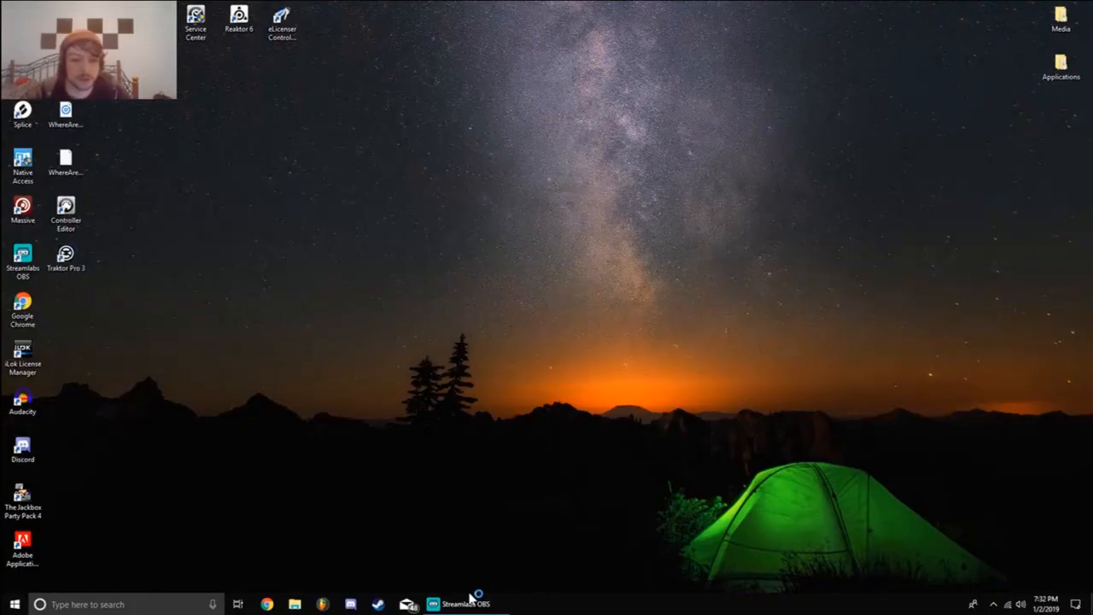
click(467, 603)
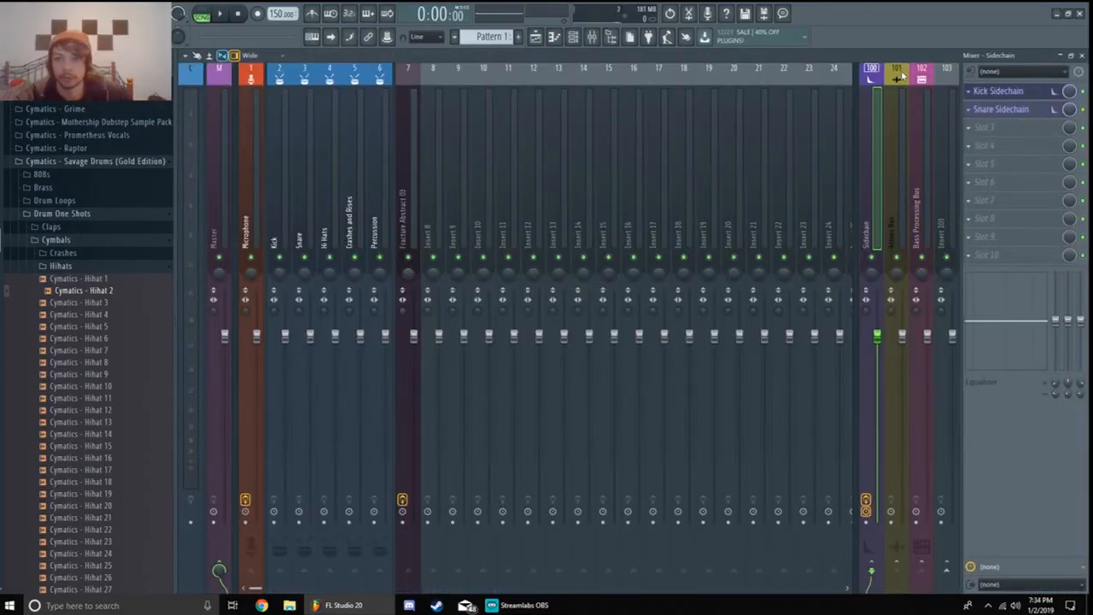
Open the piano roll of FLS_Gun 001 and audition the E2 note.
click(573, 37)
click(553, 37)
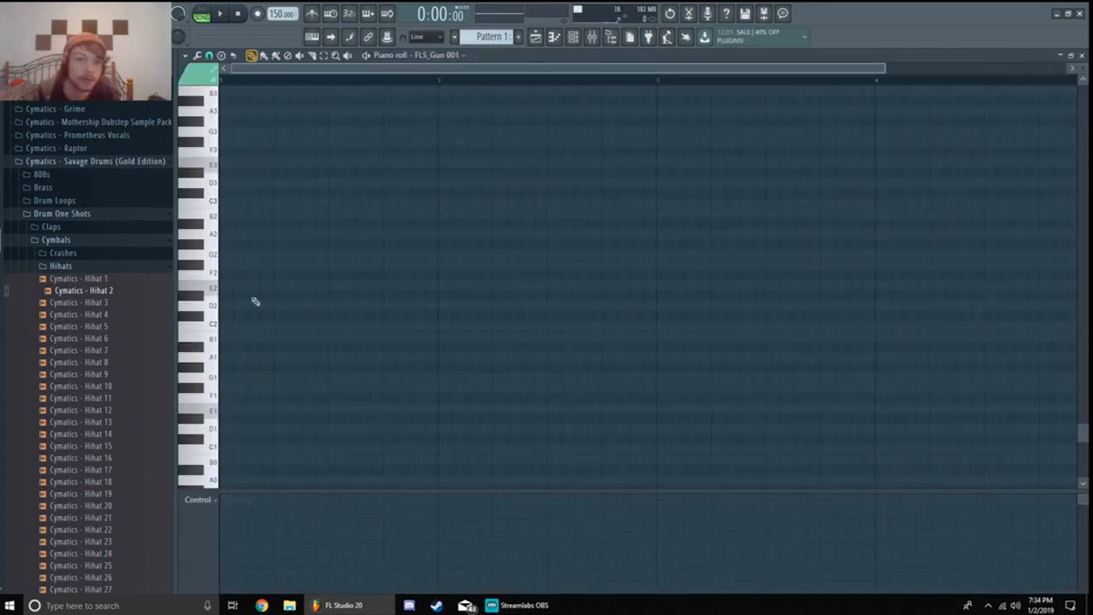
click(212, 292)
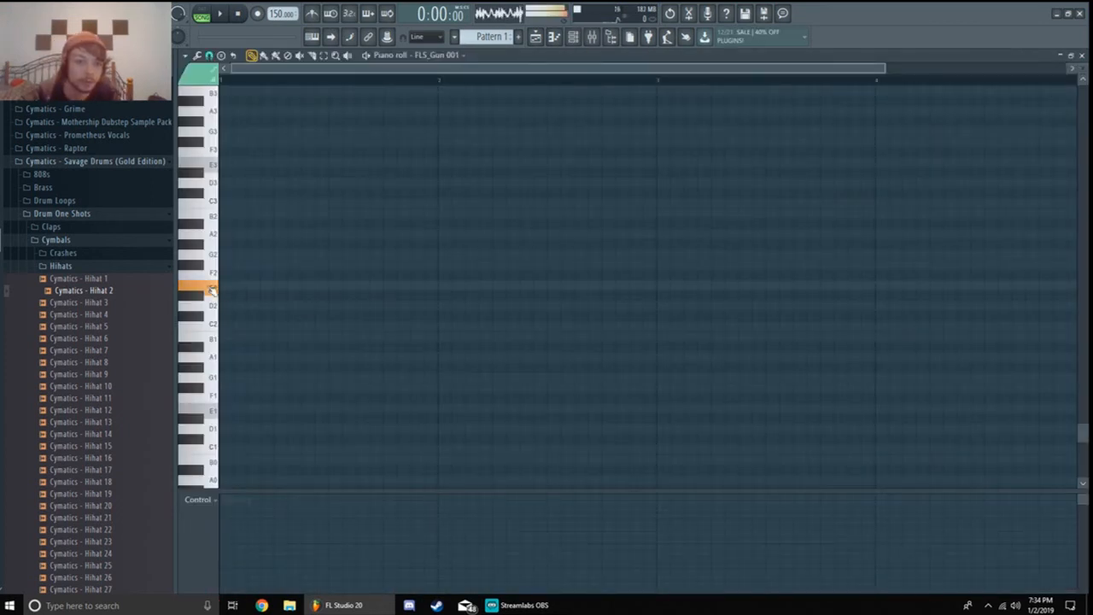
Place a note on E2 at the start of the FLS_Gun 001 piano roll and lengthen it.
click(238, 285)
drag(243, 282, 267, 256)
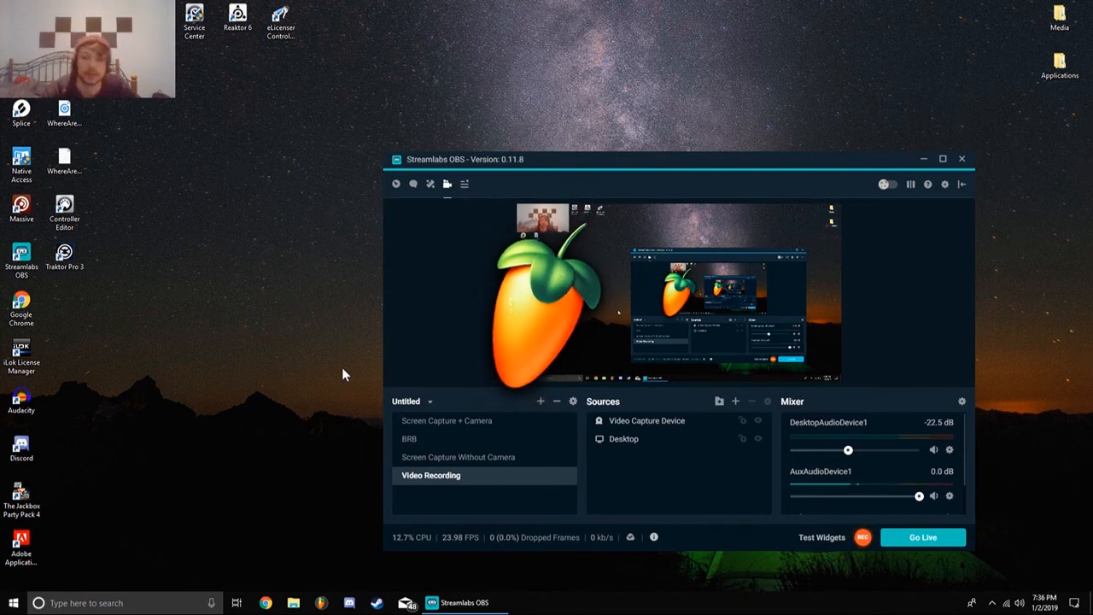
Minimize Streamlabs OBS, return to FL Studio and unlock the FLS_Gun 001 channel from its assigned MIDI keyboard.
click(924, 160)
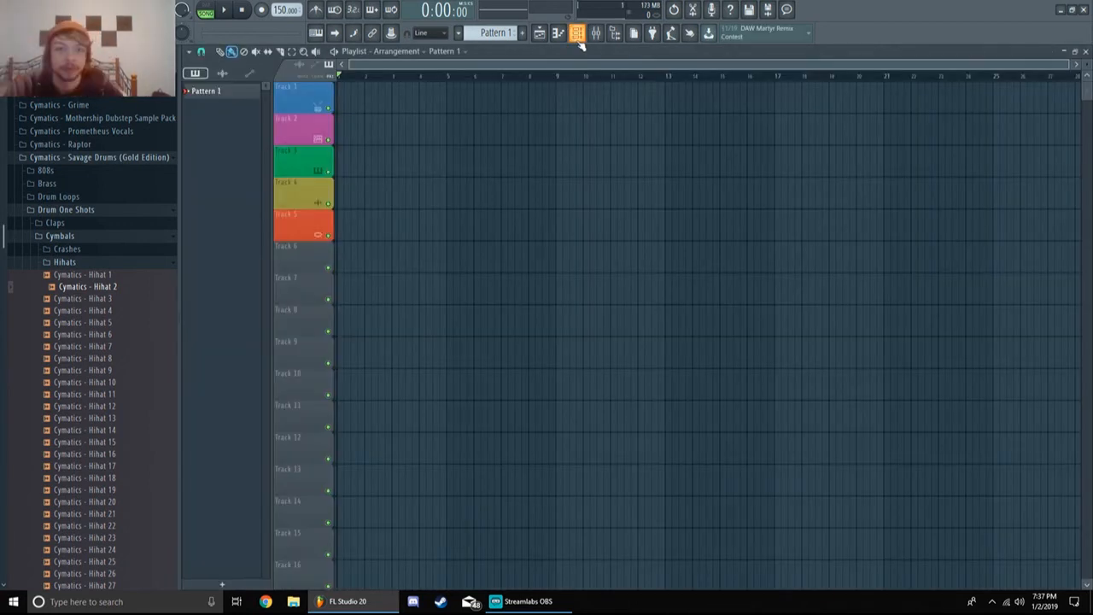
click(577, 33)
click(646, 211)
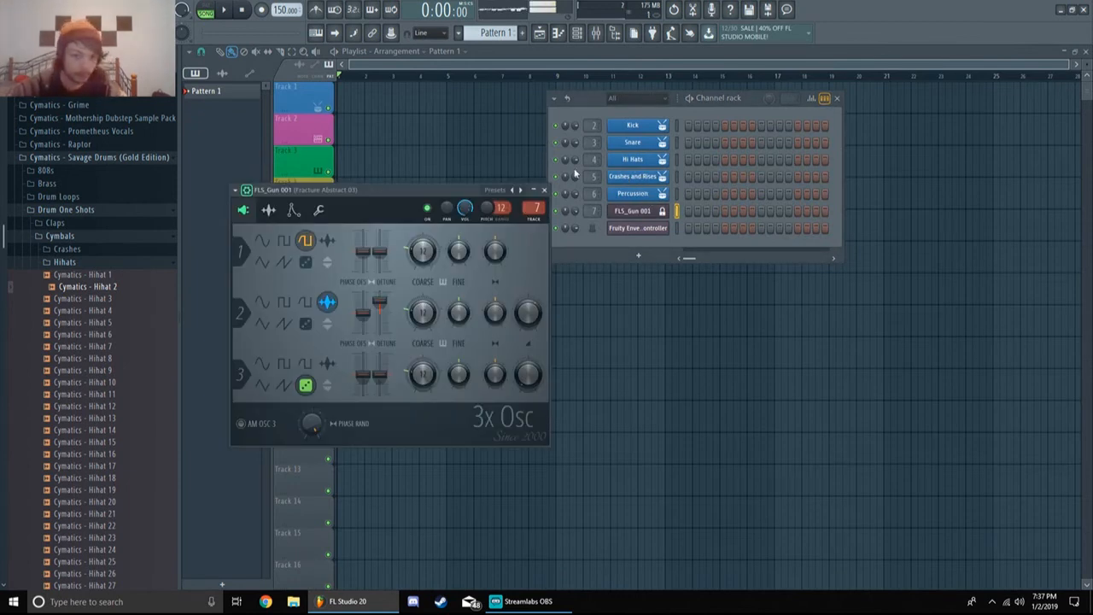
right_click(654, 215)
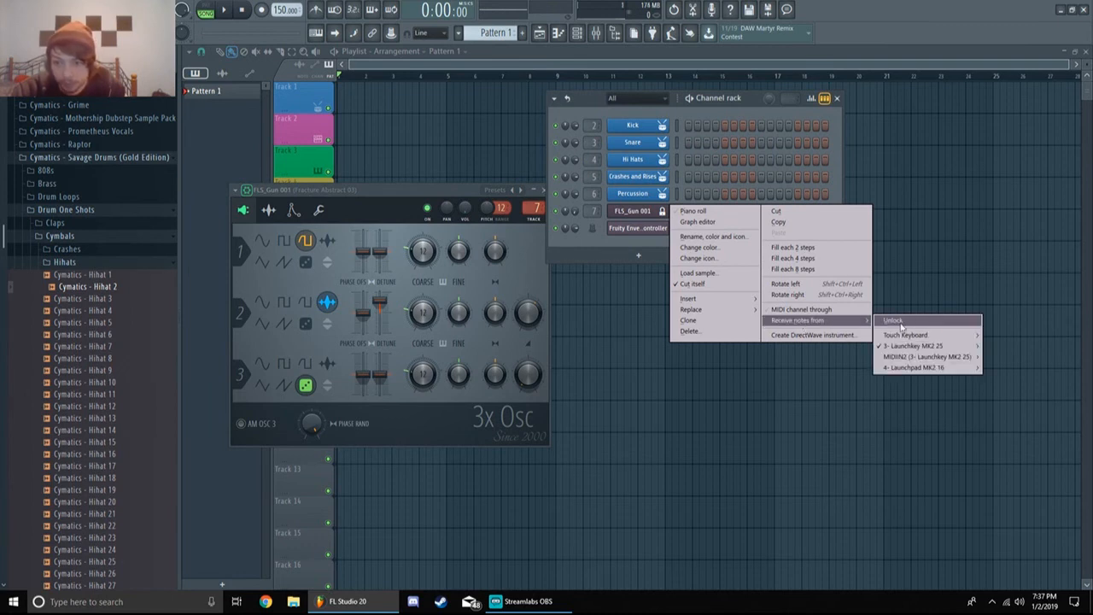
click(895, 321)
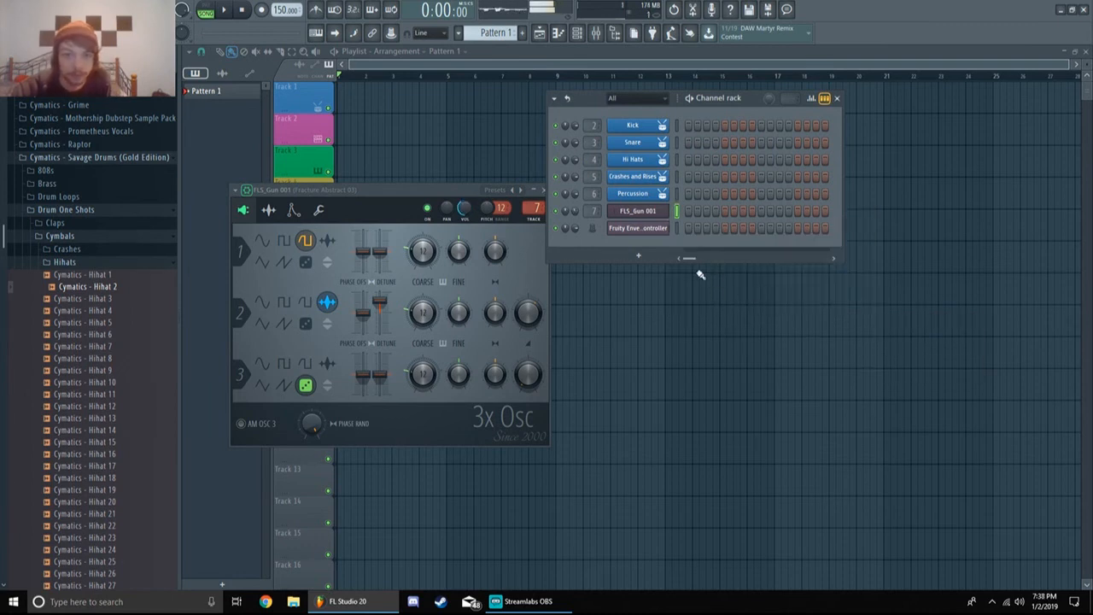
Switch to pattern mode and draw a lengthened low note at the start of the FLS_Gun 001 piano roll.
click(559, 34)
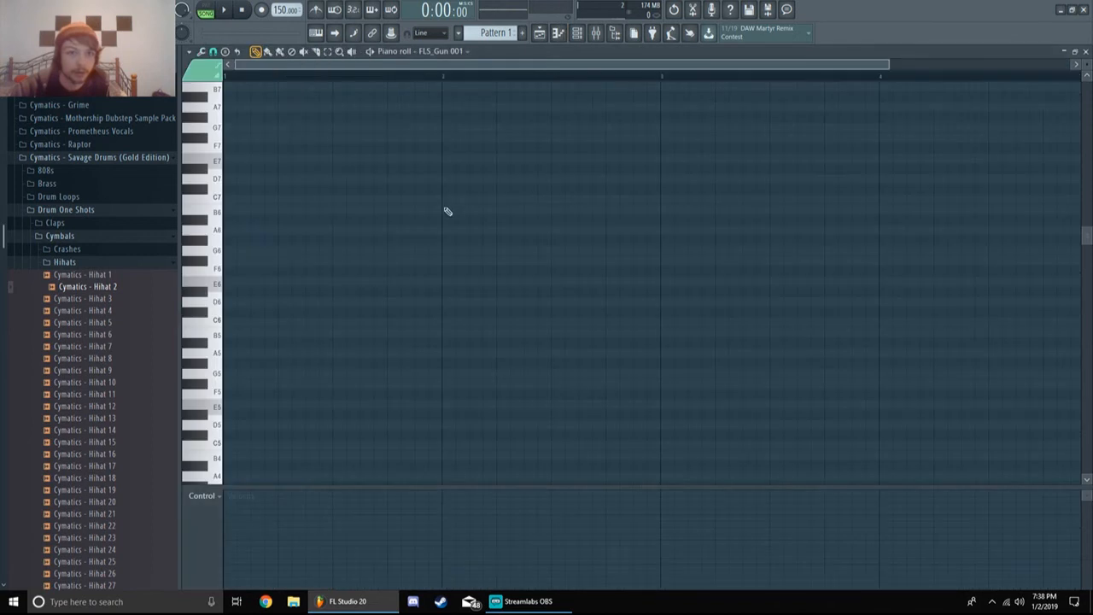
click(207, 12)
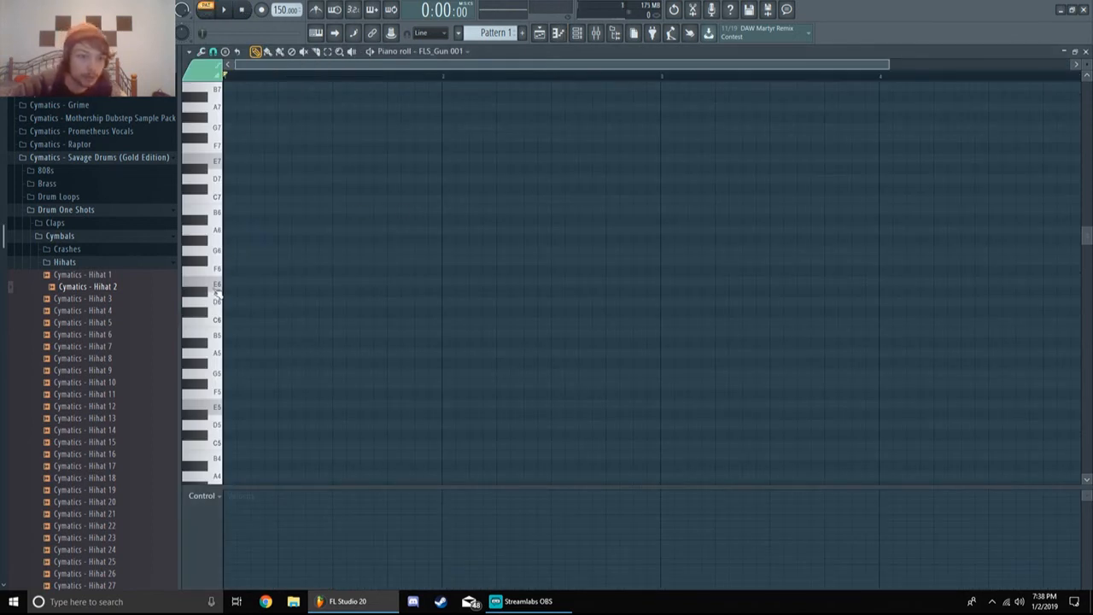
scroll(226, 290, down, 6)
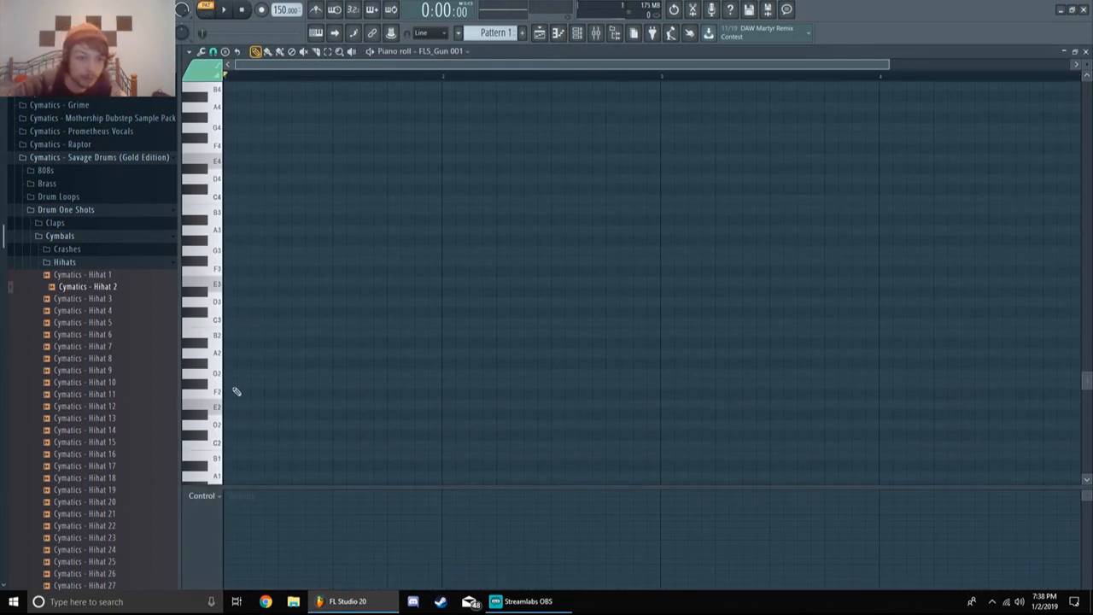
click(233, 406)
scroll(245, 381, down, 3)
click(243, 251)
drag(253, 250, 277, 250)
Place Pattern 1 at the start of Track 2 in the playlist.
click(538, 33)
drag(229, 91, 350, 127)
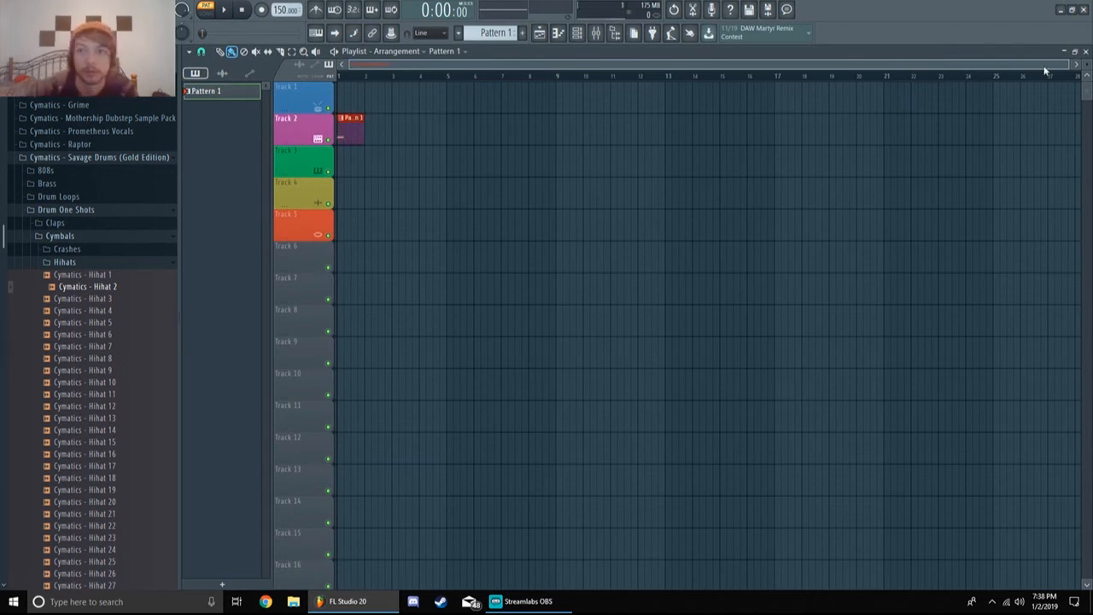
drag(1045, 68, 480, 102)
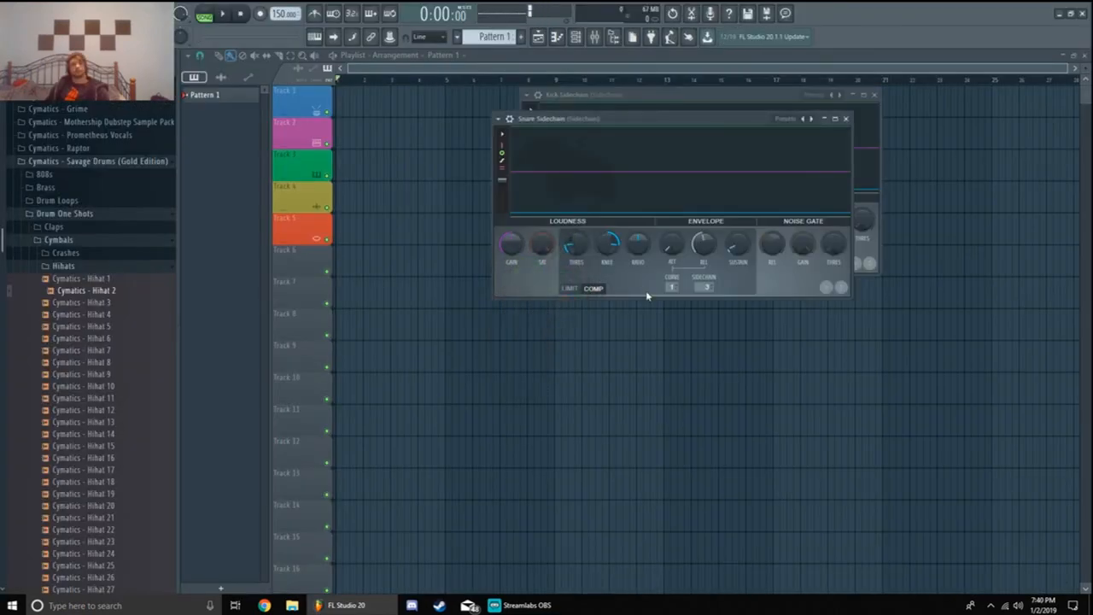
Add a 3x Osc channel and place a note at the start of its piano roll.
click(611, 224)
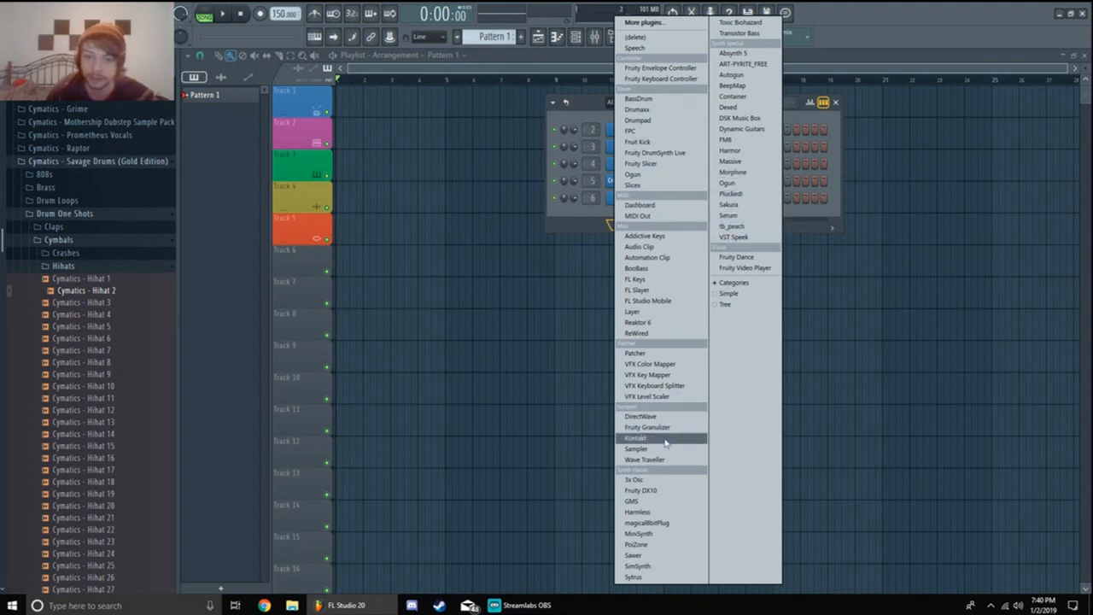
click(613, 458)
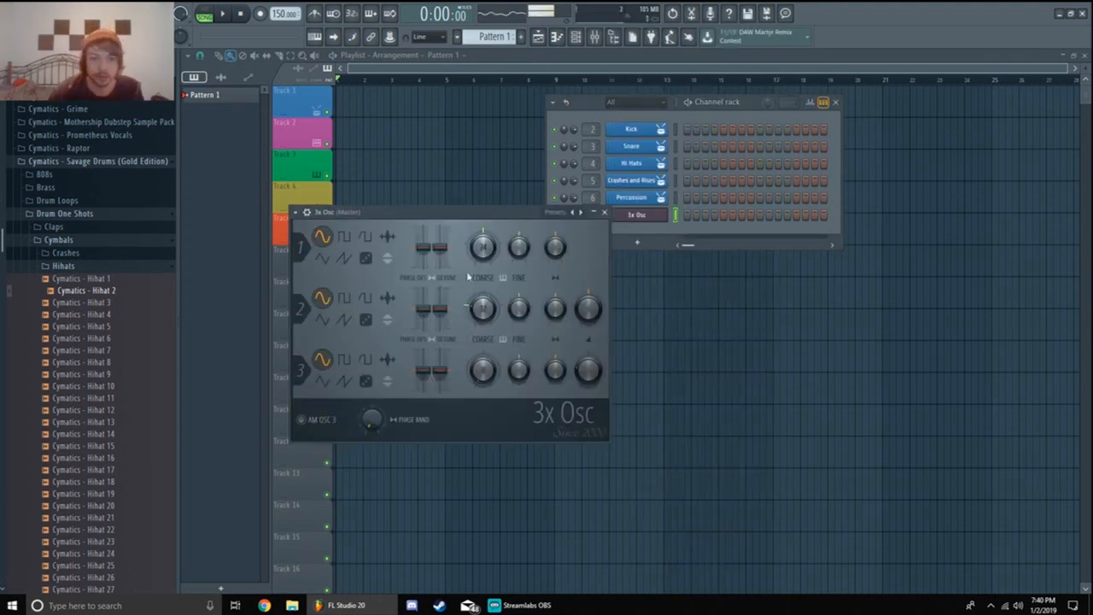
click(557, 37)
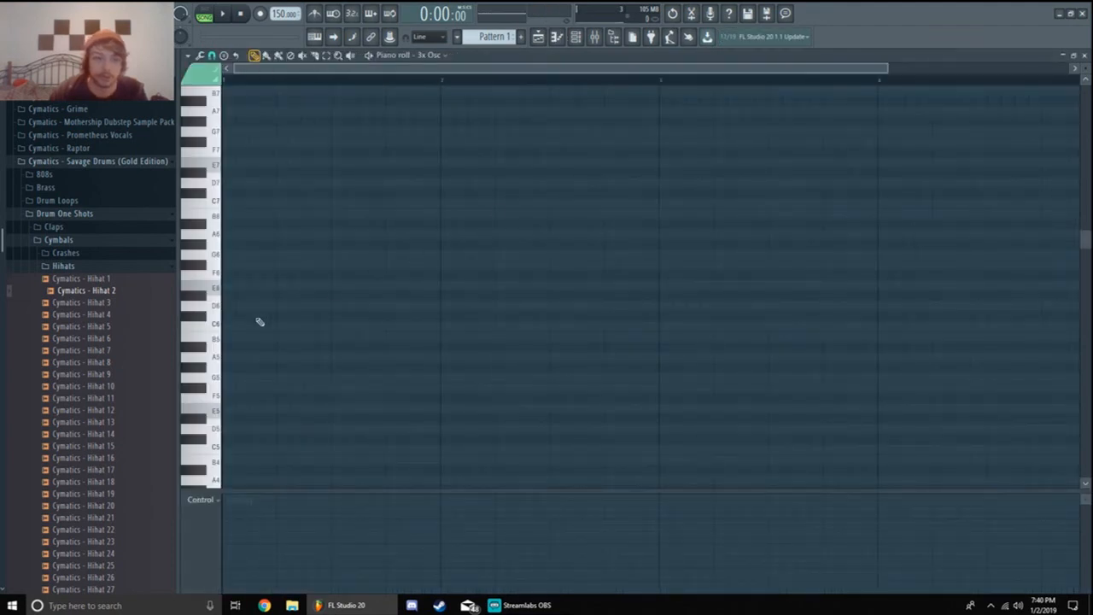
scroll(273, 360, down, 3)
click(229, 254)
Place Pattern 1 at the start of Track 1 in the playlist.
click(538, 37)
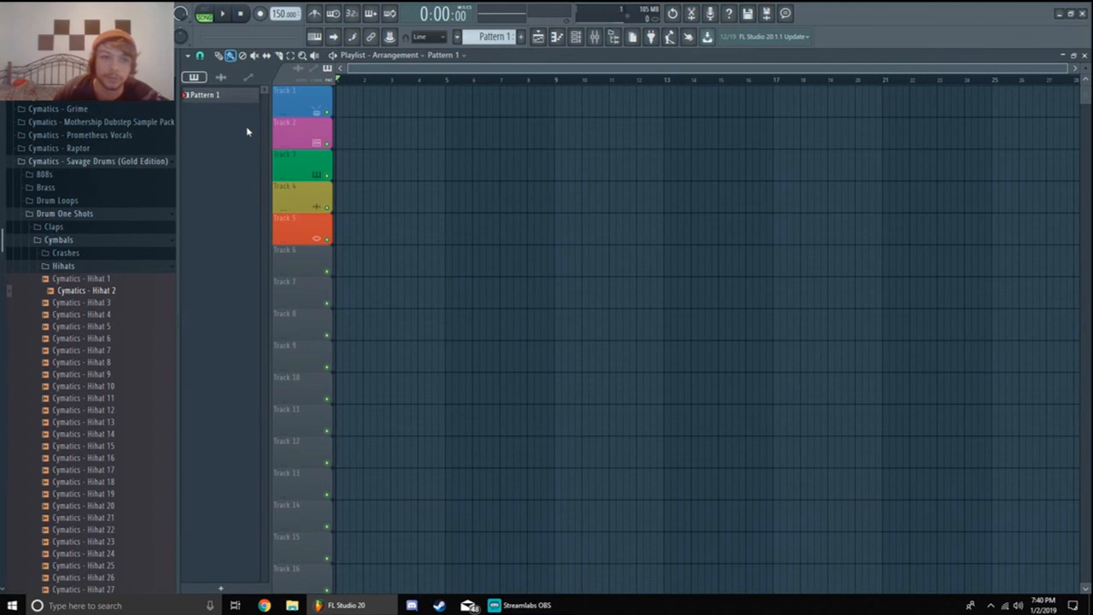
click(373, 94)
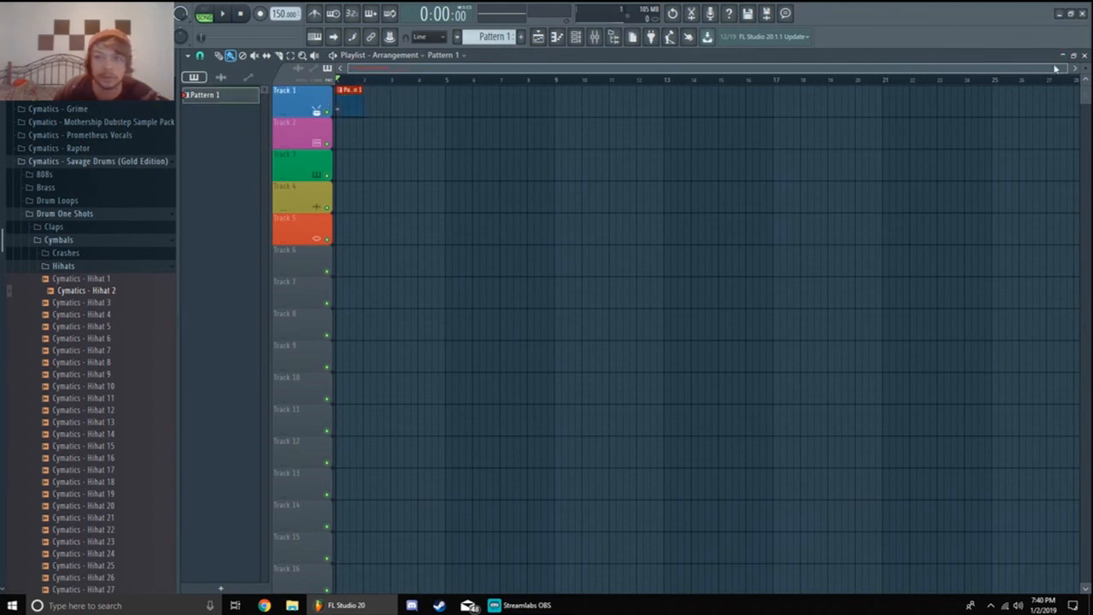
scroll(841, 105, up, 4)
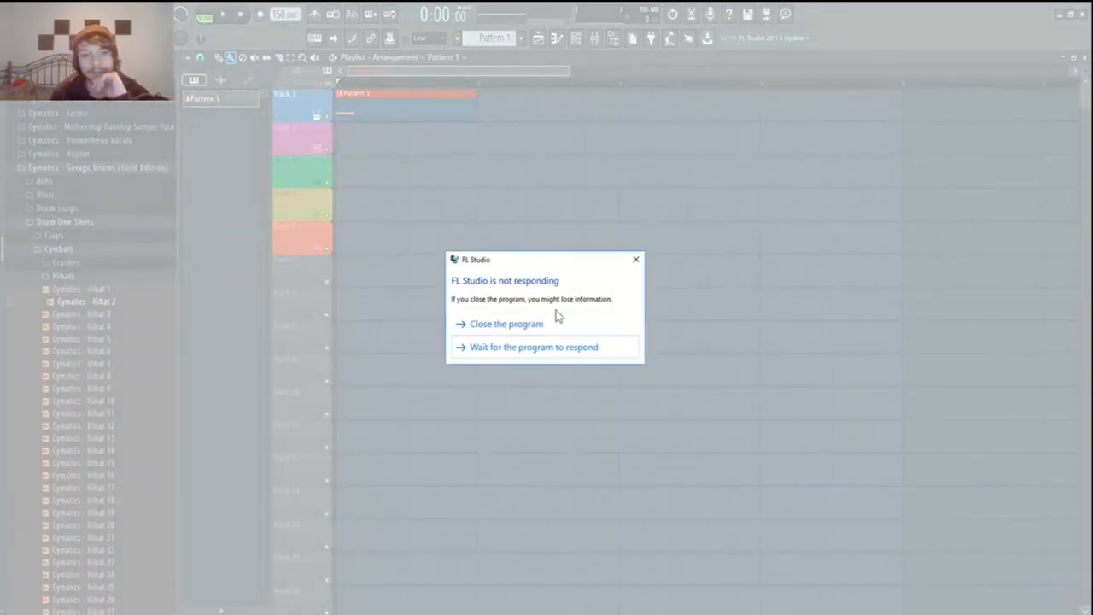
Close the unresponsive FL Studio and bring up Streamlabs OBS.
click(557, 322)
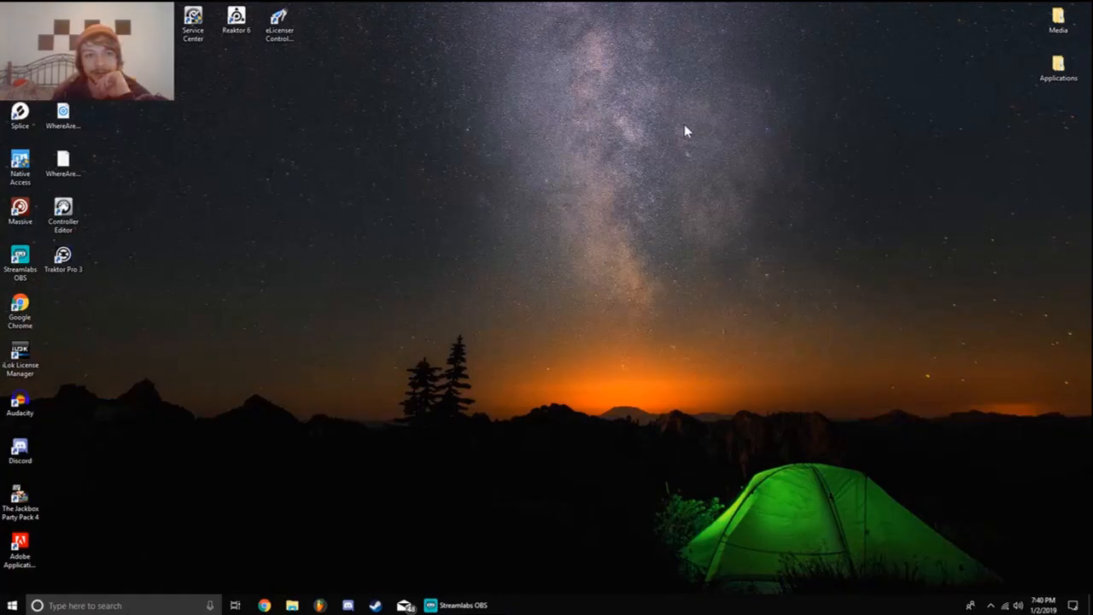
click(456, 604)
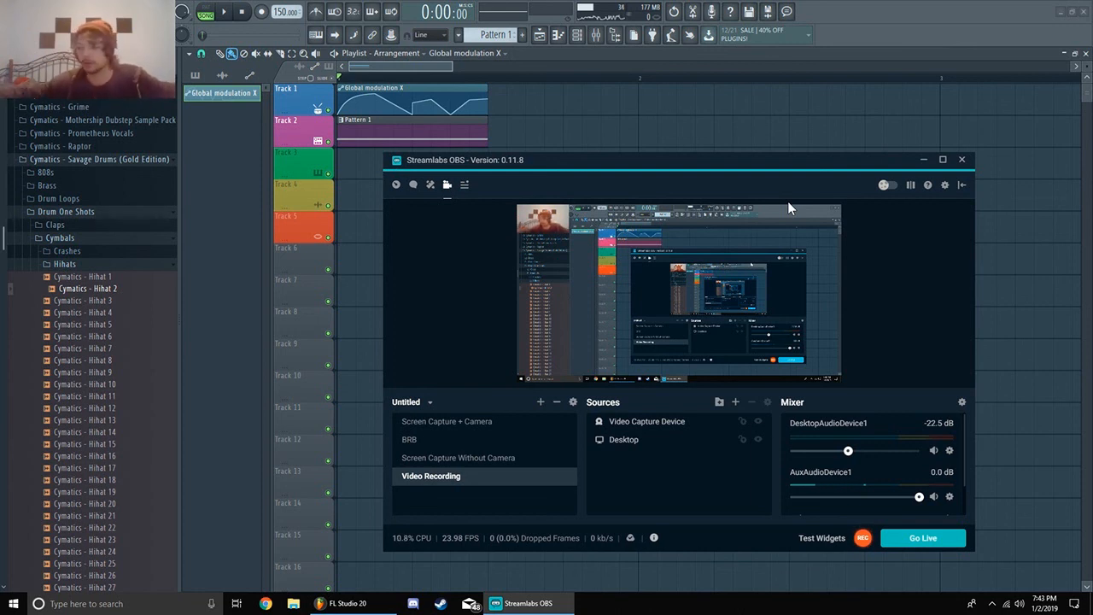
Return to the FL Studio playlist and audition Pattern 1 with its Global modulation X automation.
click(459, 7)
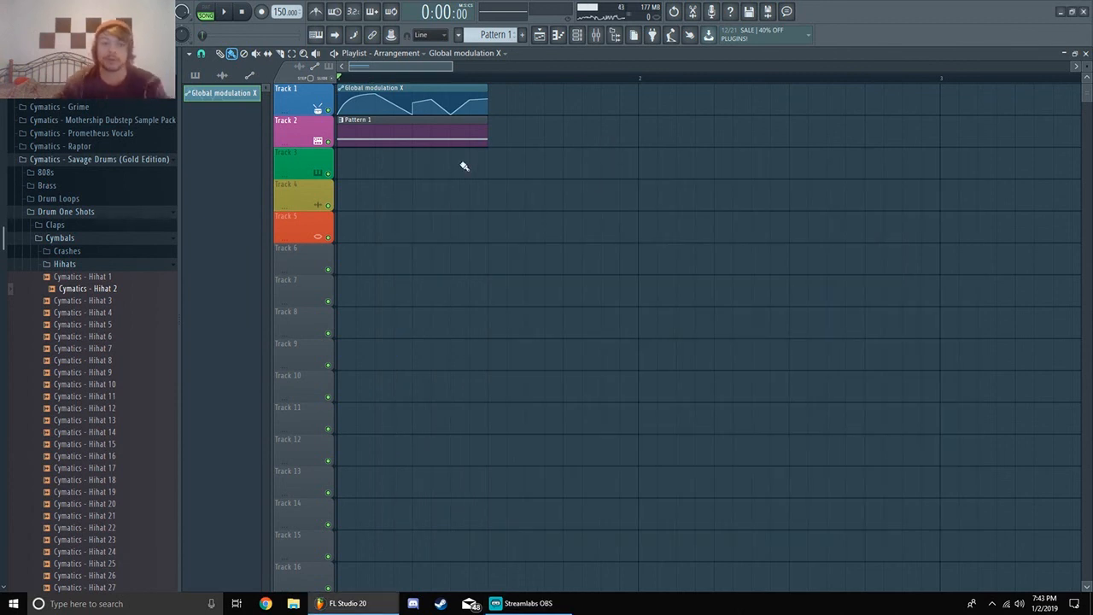
key(space)
key(space)
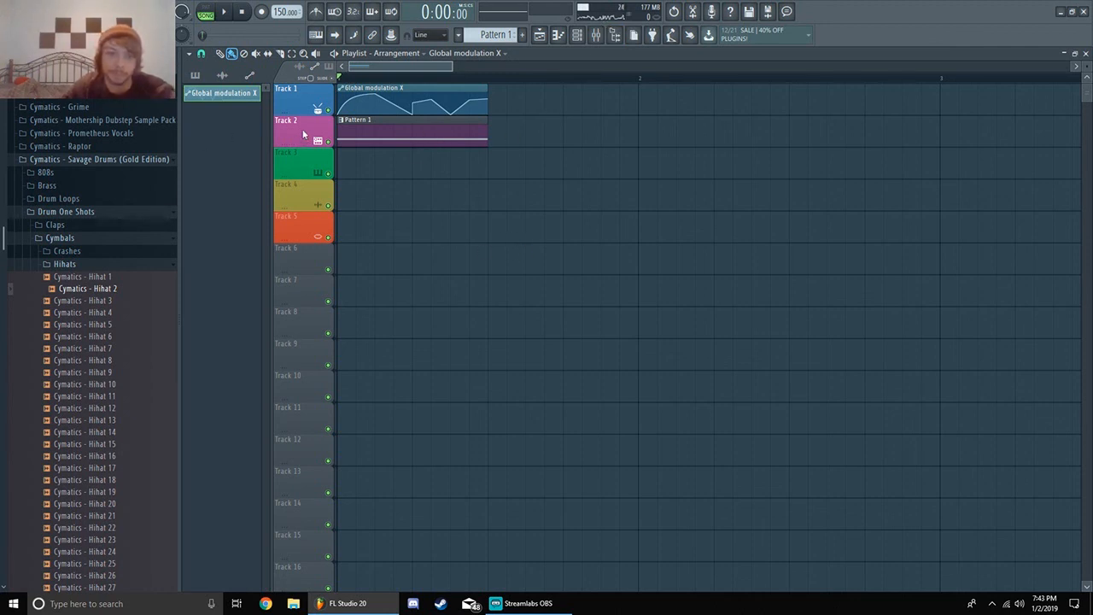
Consolidate Track 2 to audio from the track start and play back the rendered clip.
drag(361, 139, 339, 133)
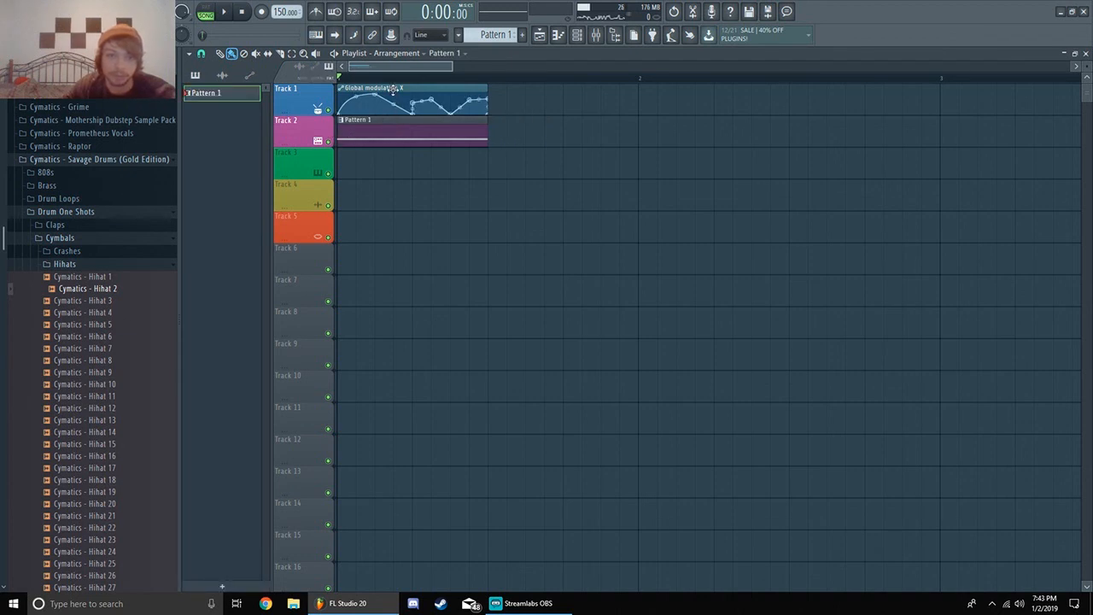
right_click(303, 122)
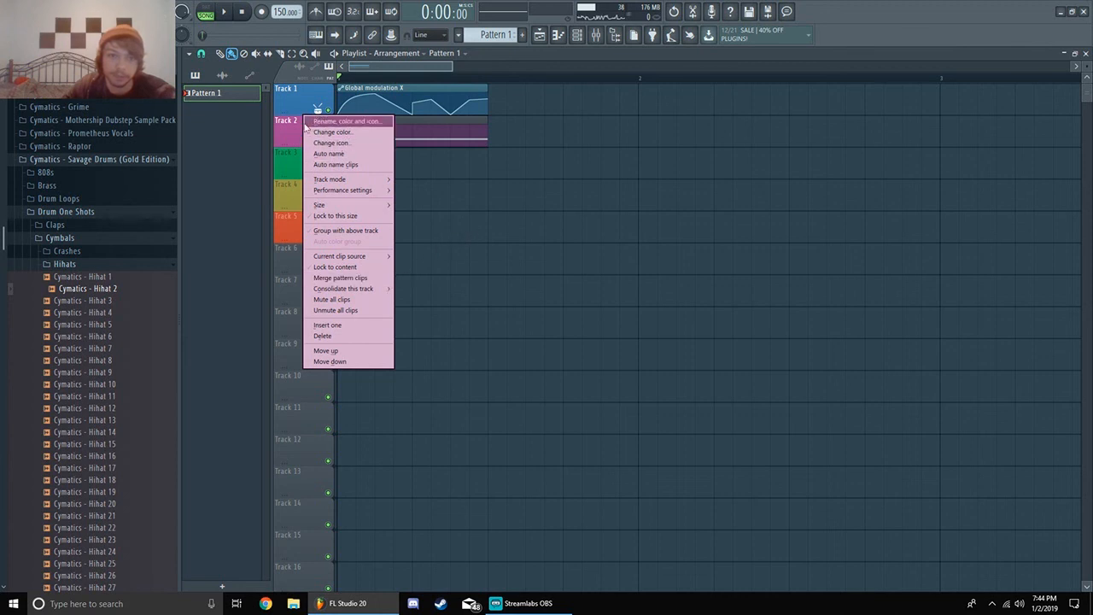
mouse_move(390, 290)
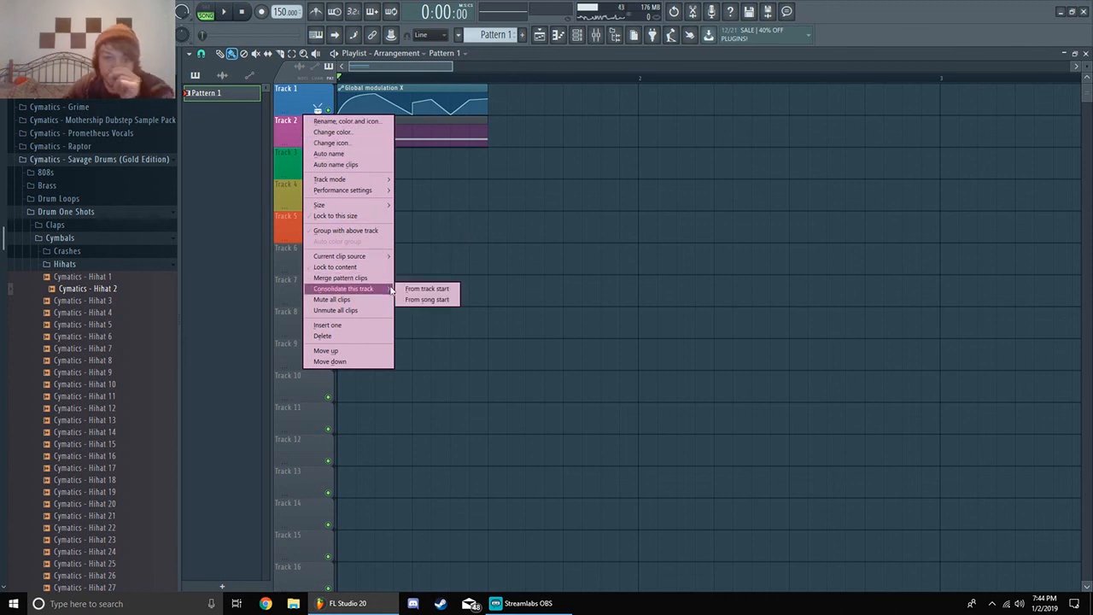
click(420, 290)
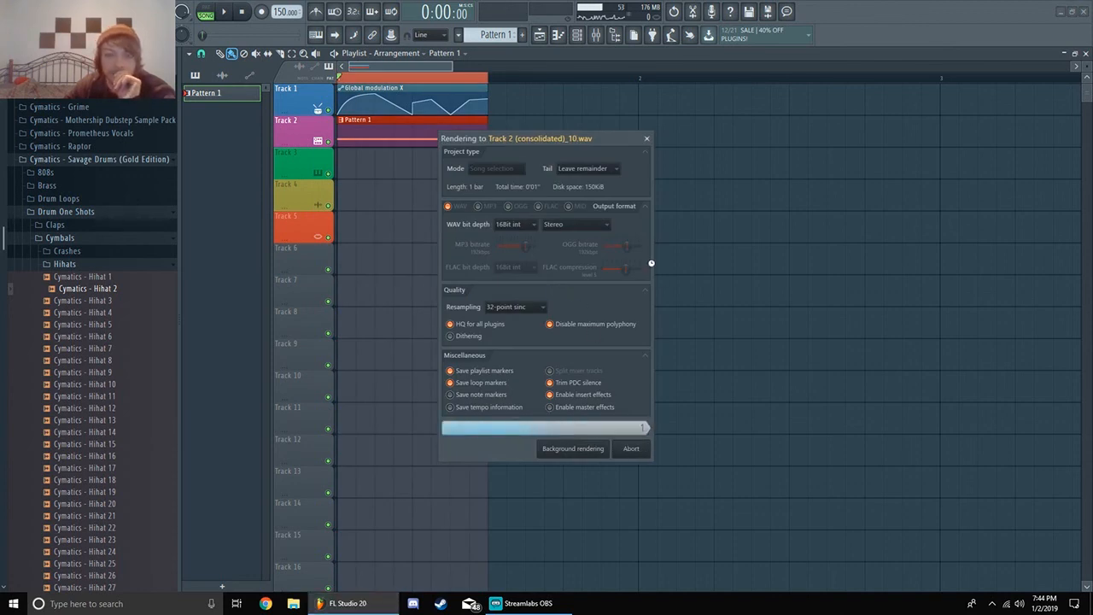
click(539, 34)
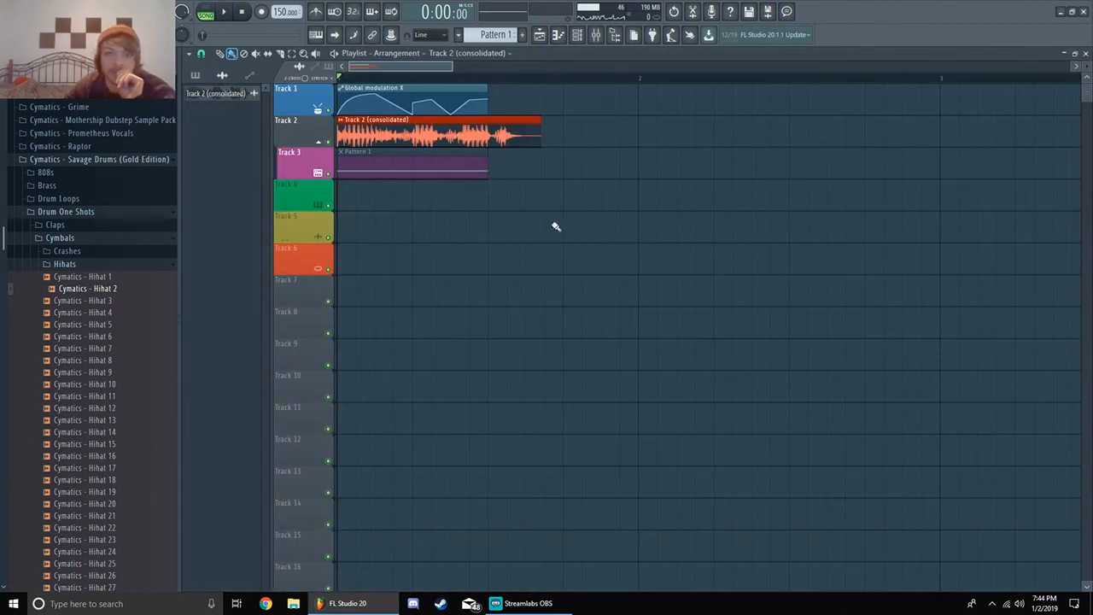
key(space)
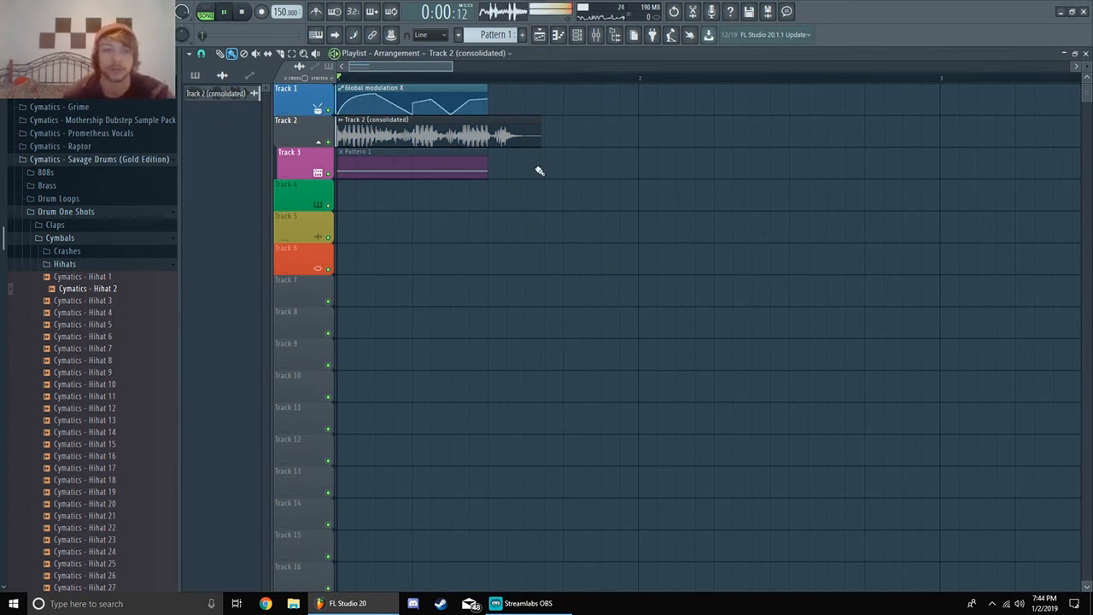
key(space)
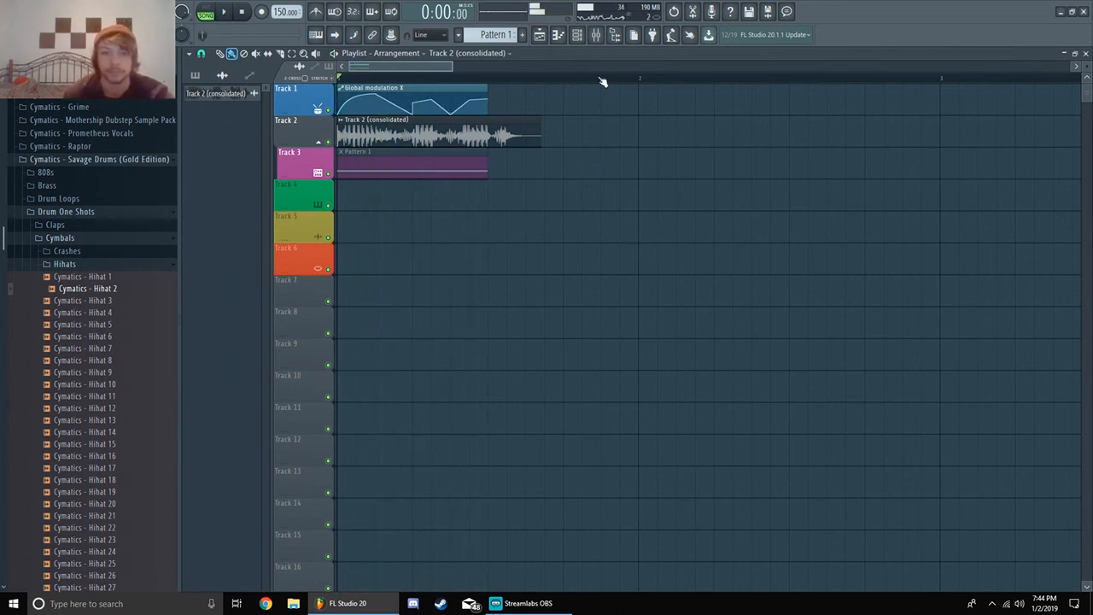
Trim the tail of the consolidated Track 2 clip at the end of Pattern 1 and play it back.
click(279, 53)
click(492, 130)
click(231, 53)
right_click(515, 135)
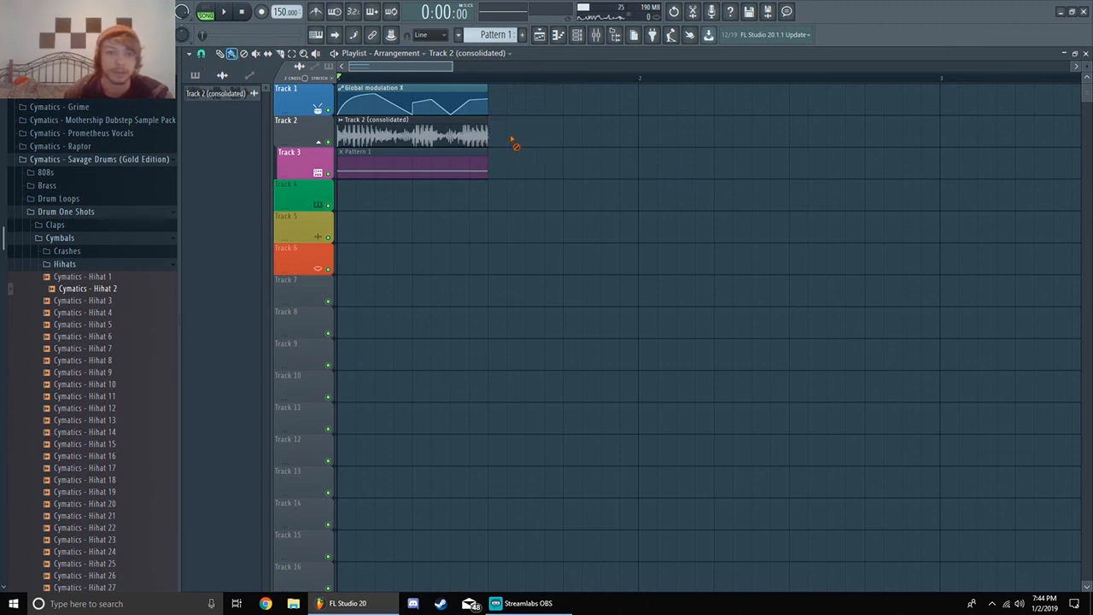
key(space)
key(space)
Show the Unsorted group in the channel rack and select the Fracture Abstract 03 insert in the mixer.
key(F6)
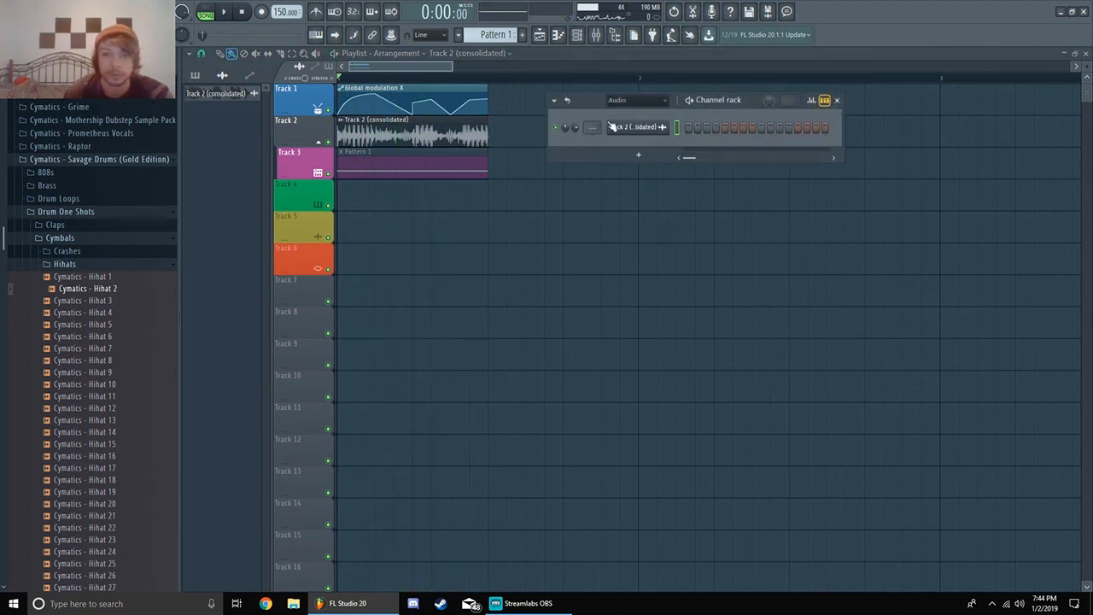
click(636, 100)
click(623, 160)
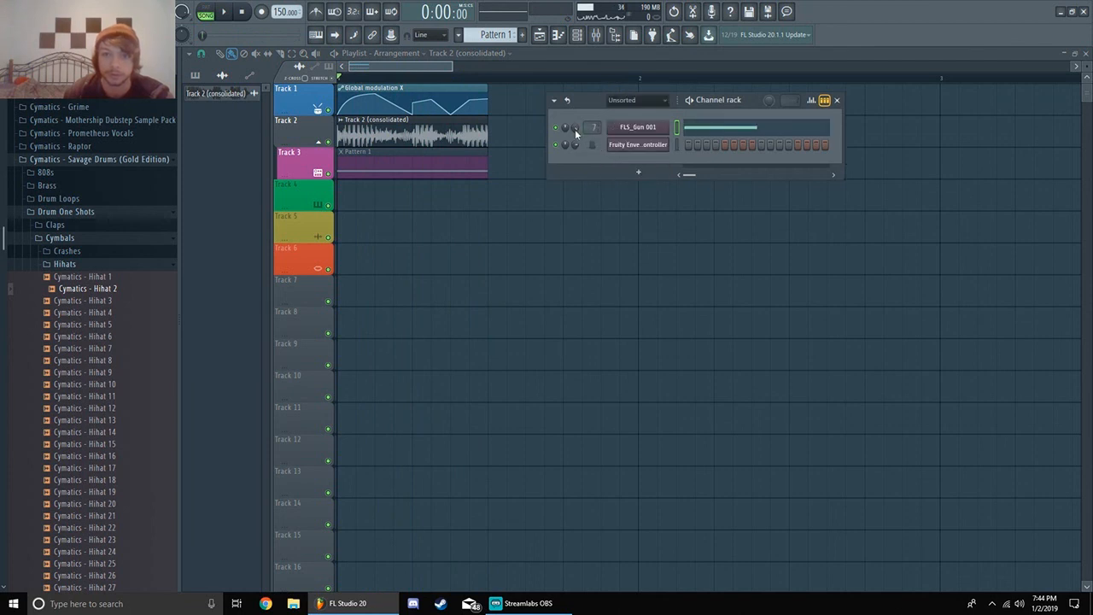
click(596, 36)
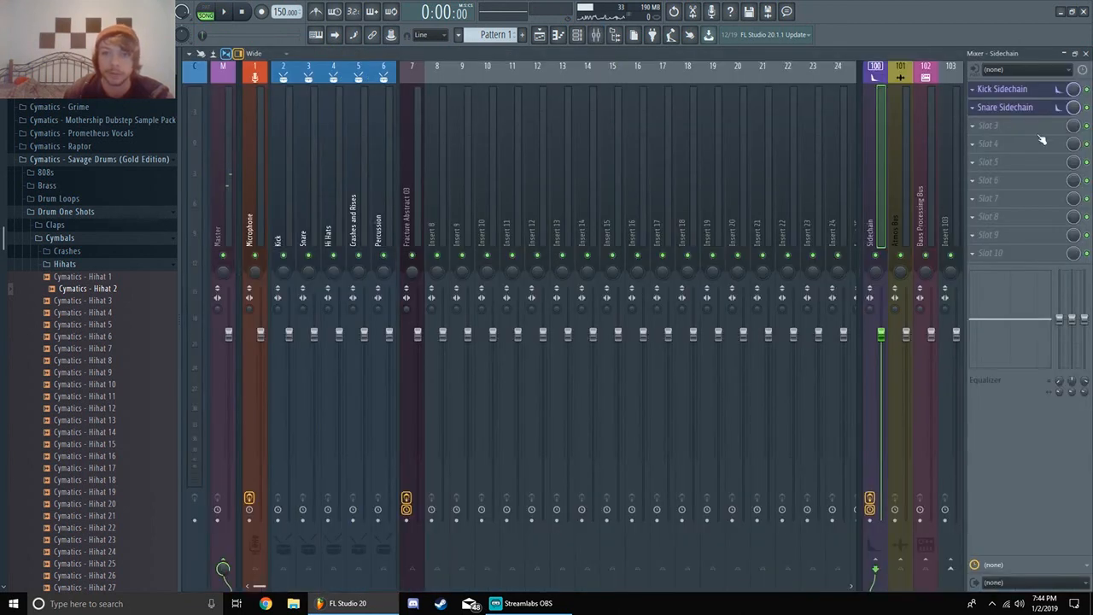
click(412, 145)
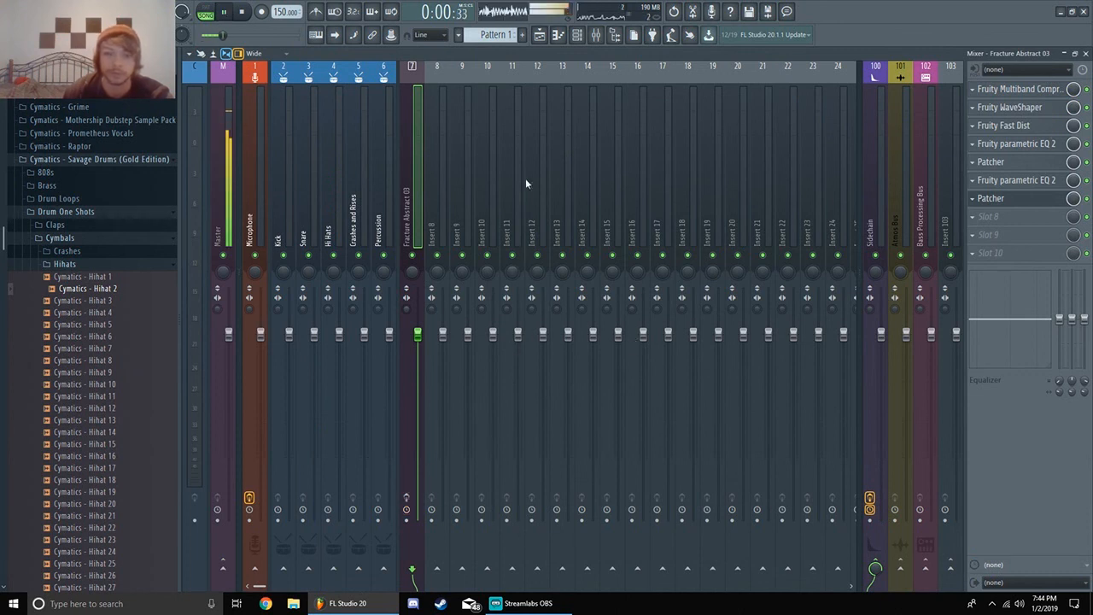
Audition the consolidated bass clip repeatedly while switching between the playlist and the mixer.
key(F5)
key(space)
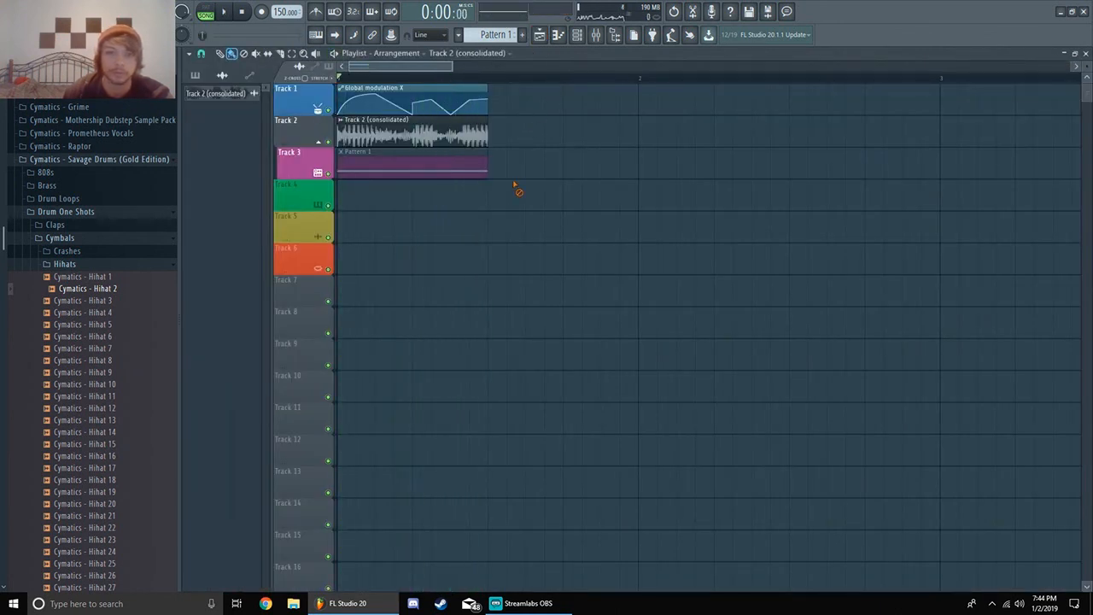
key(space)
key(space)
click(597, 38)
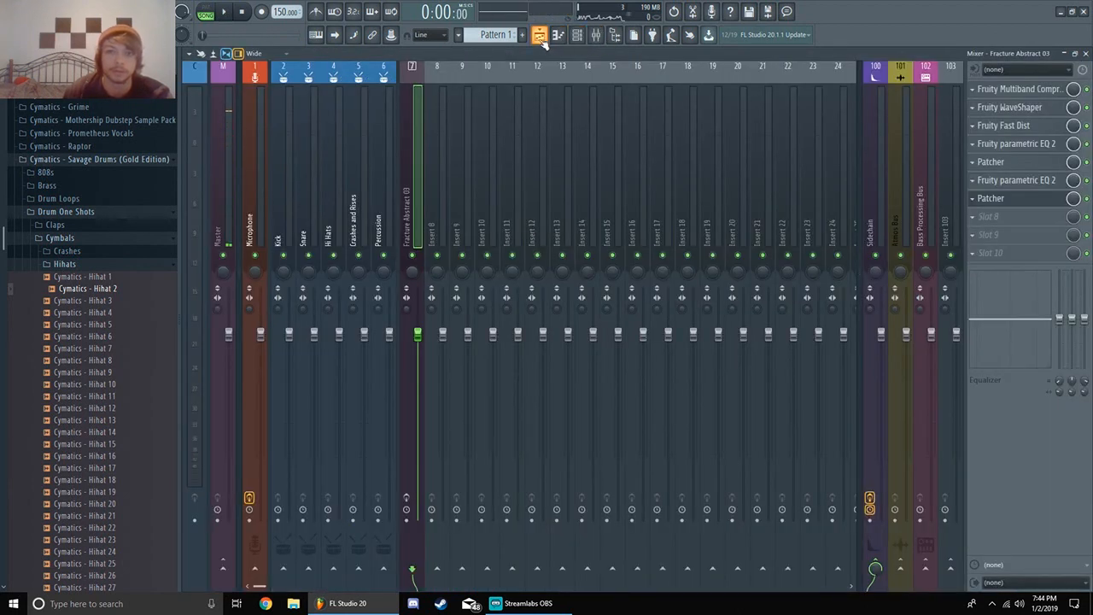
click(540, 35)
click(496, 162)
key(space)
key(space)
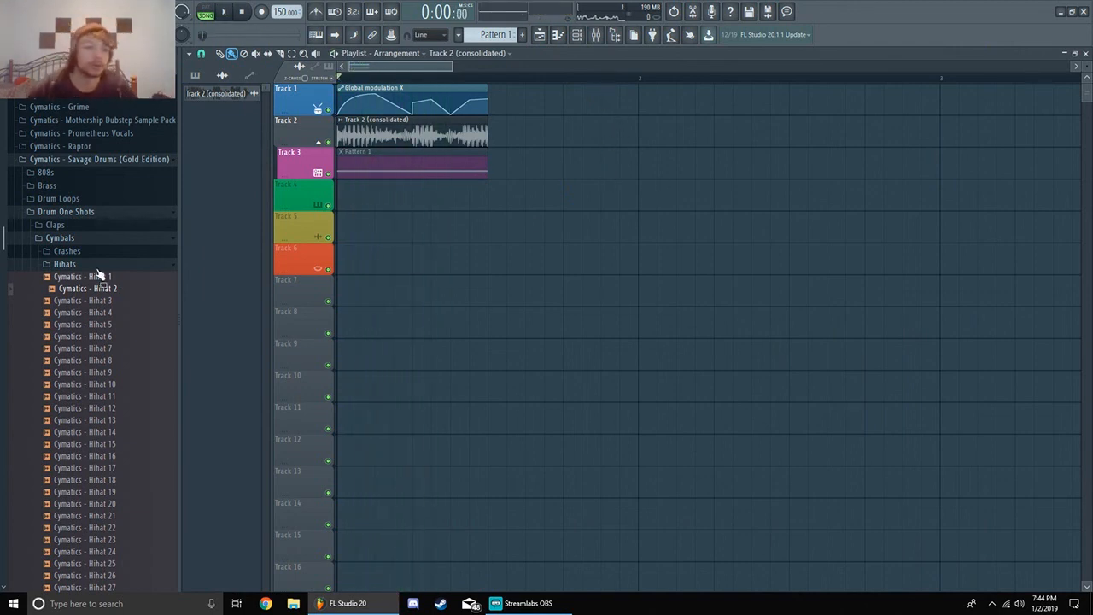
Collapse the Drum One Shots, Cymatics - Savage Drums (Gold Edition) and Samples folders in the browser.
click(95, 214)
click(125, 160)
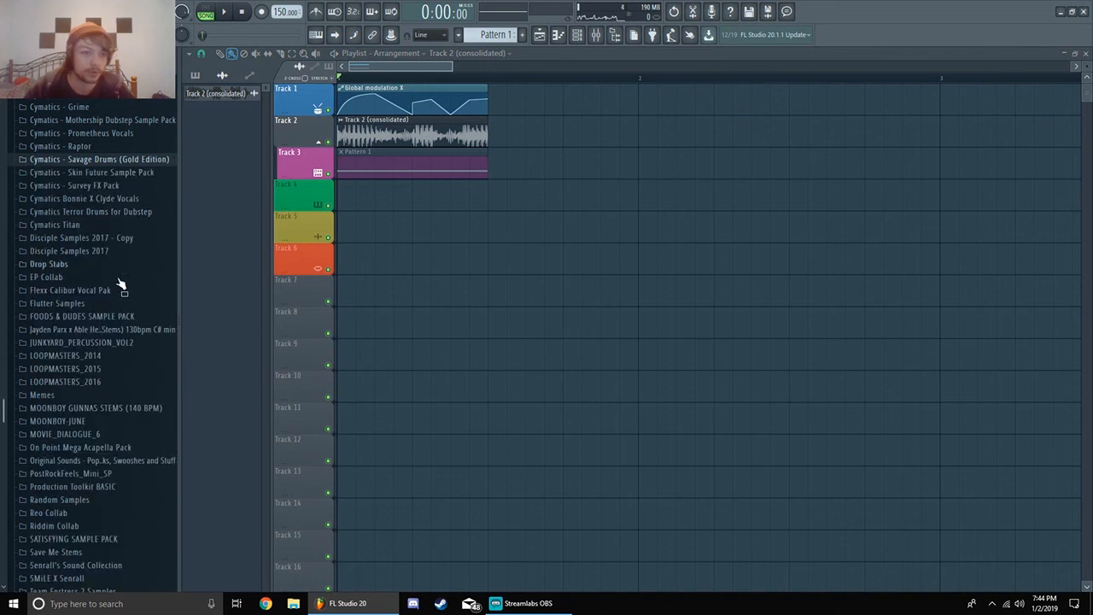
scroll(119, 308, up, 10)
click(111, 330)
Open the 3x Osc settings of the FLS_Gun 001 channel and reposition its window over the playlist.
click(578, 35)
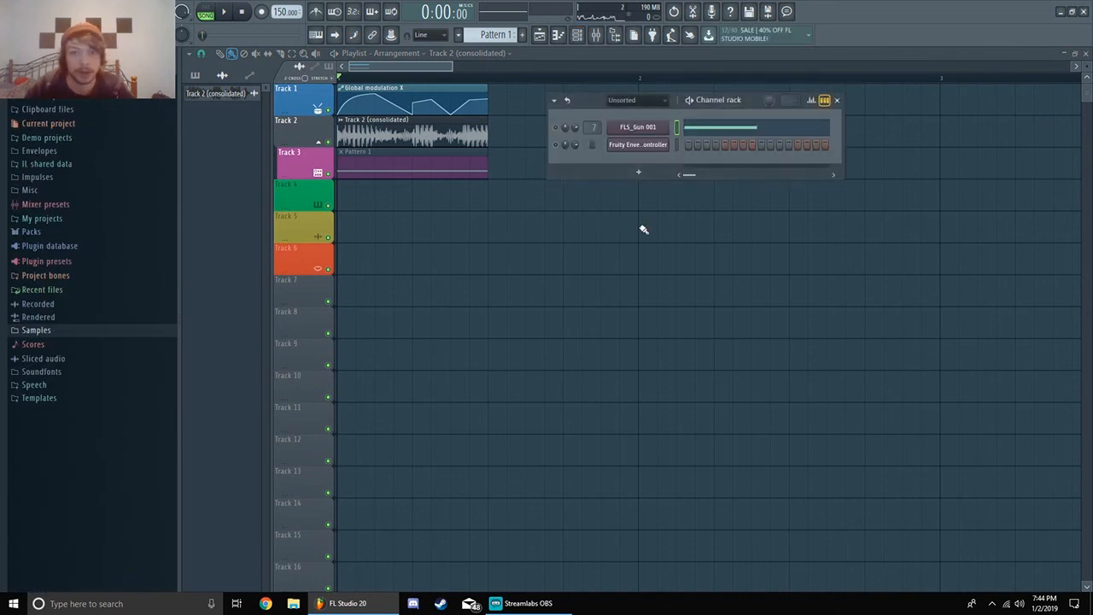
click(653, 126)
drag(375, 203, 487, 195)
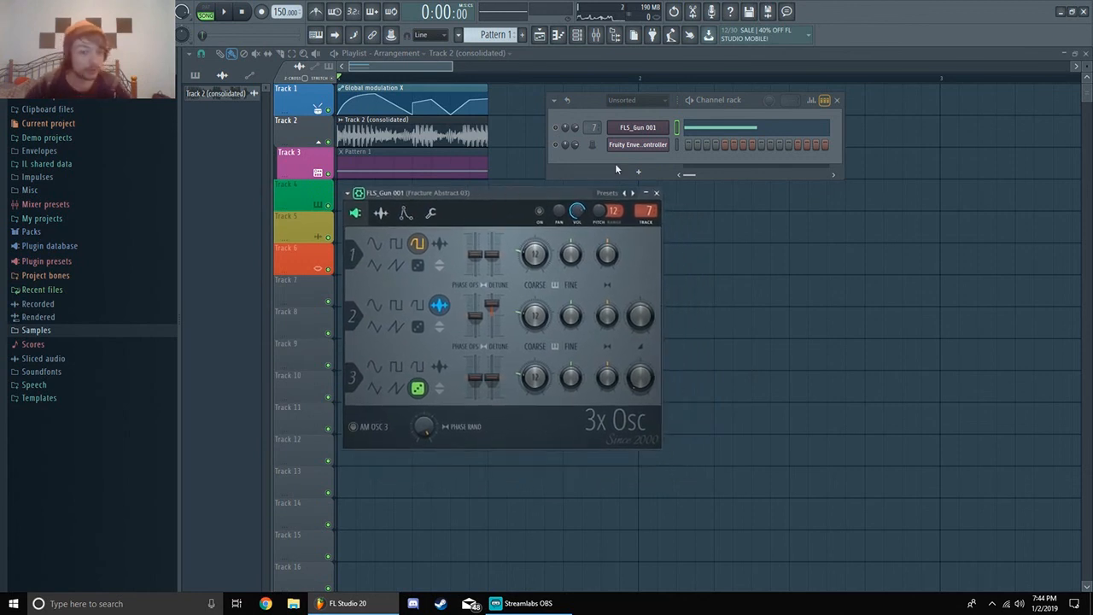